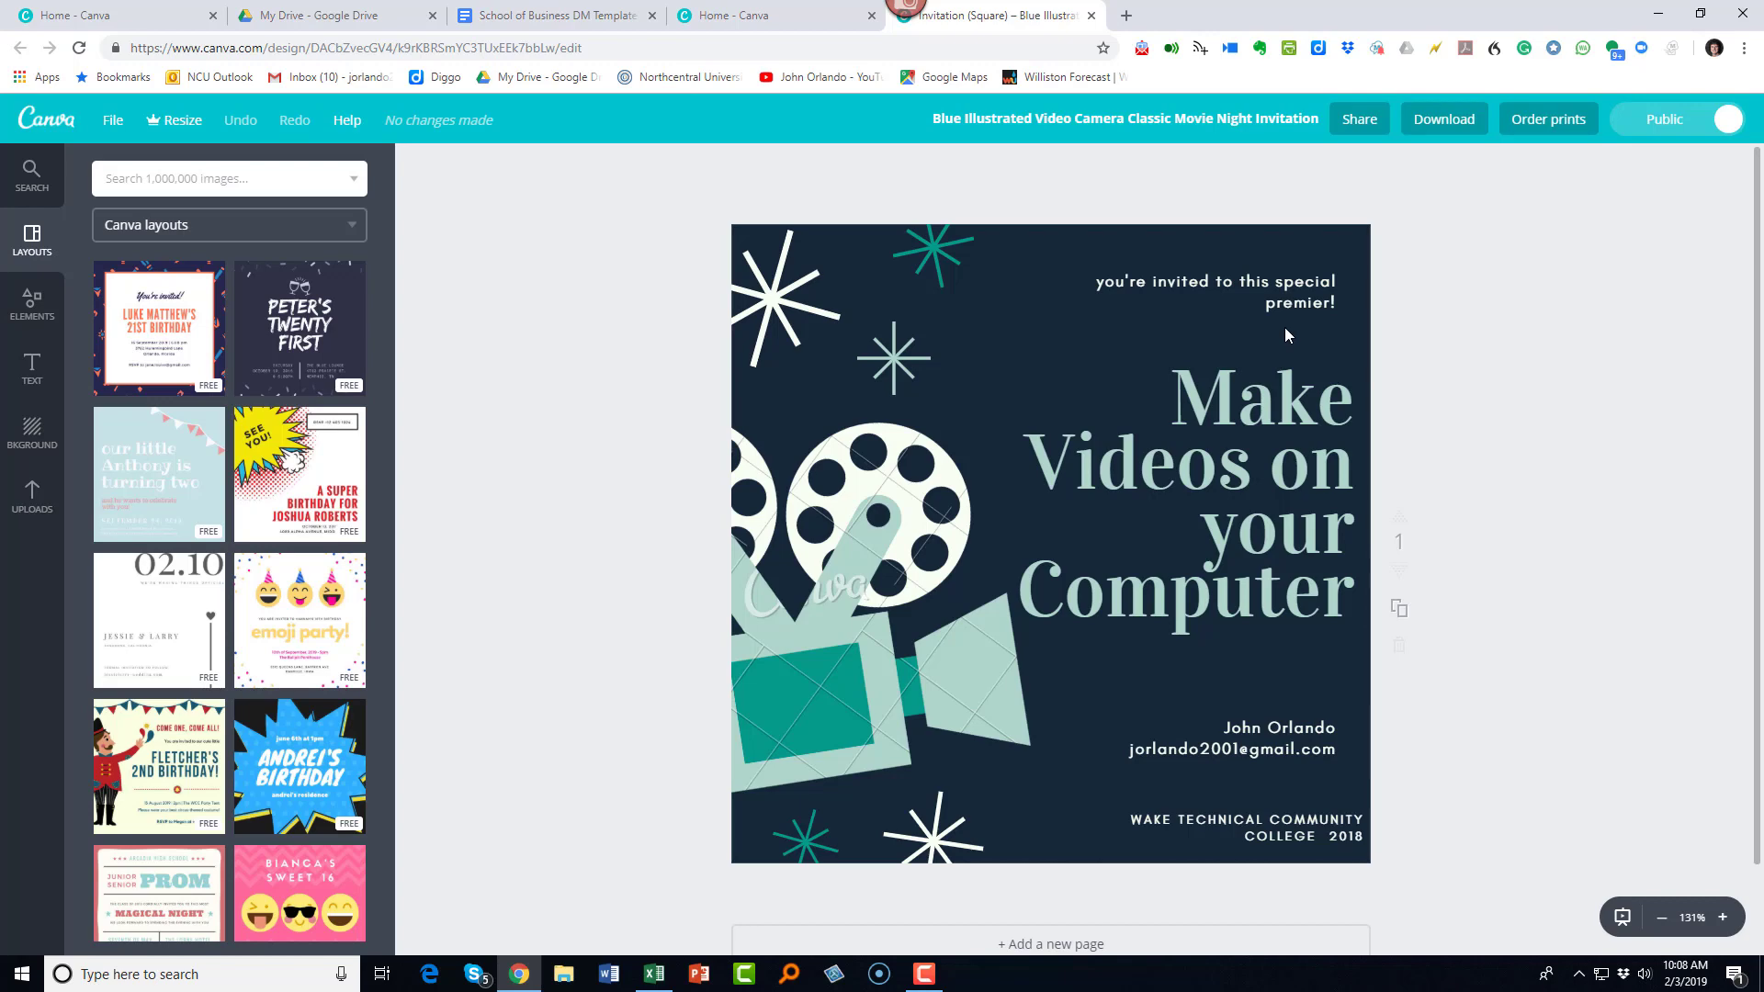
- Apply the Get Lost in Stockholm travel social graphic template to the new square design
{"action": "left_click", "coordinate": [59, 121]}
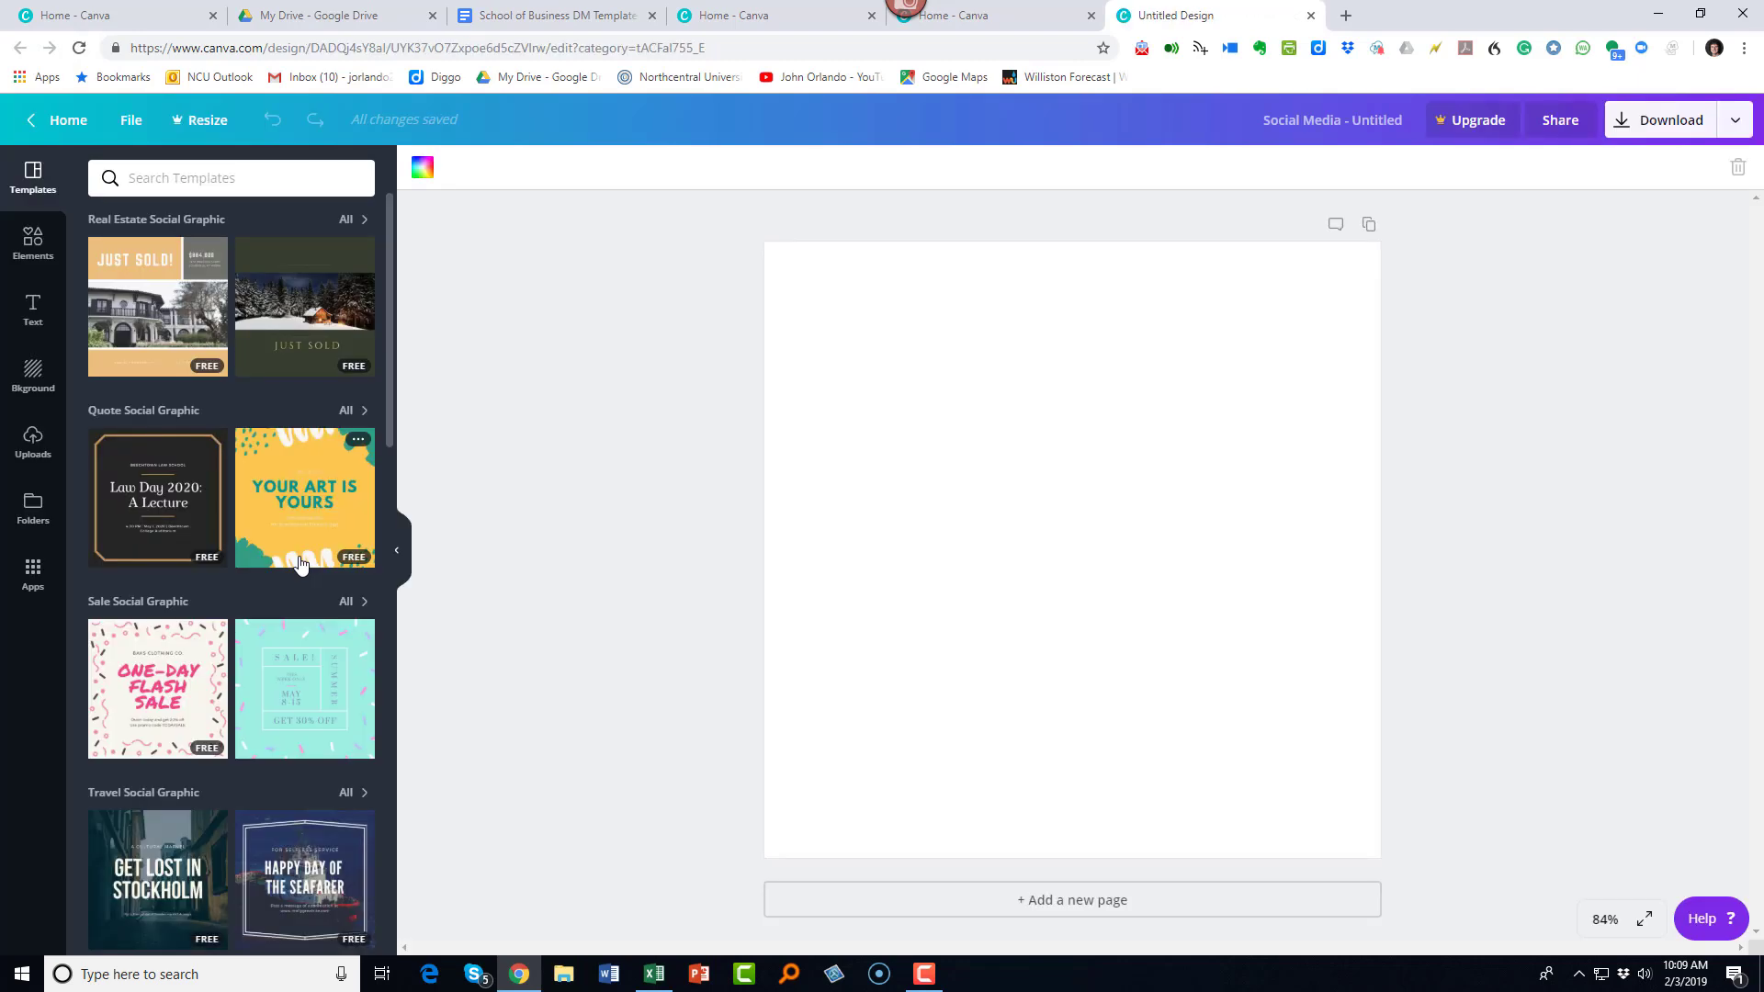
{"action": "scroll", "coordinate": [302, 564], "scroll_direction": "down", "scroll_amount": 3}
{"action": "scroll", "coordinate": [303, 564], "scroll_direction": "down", "scroll_amount": 1}
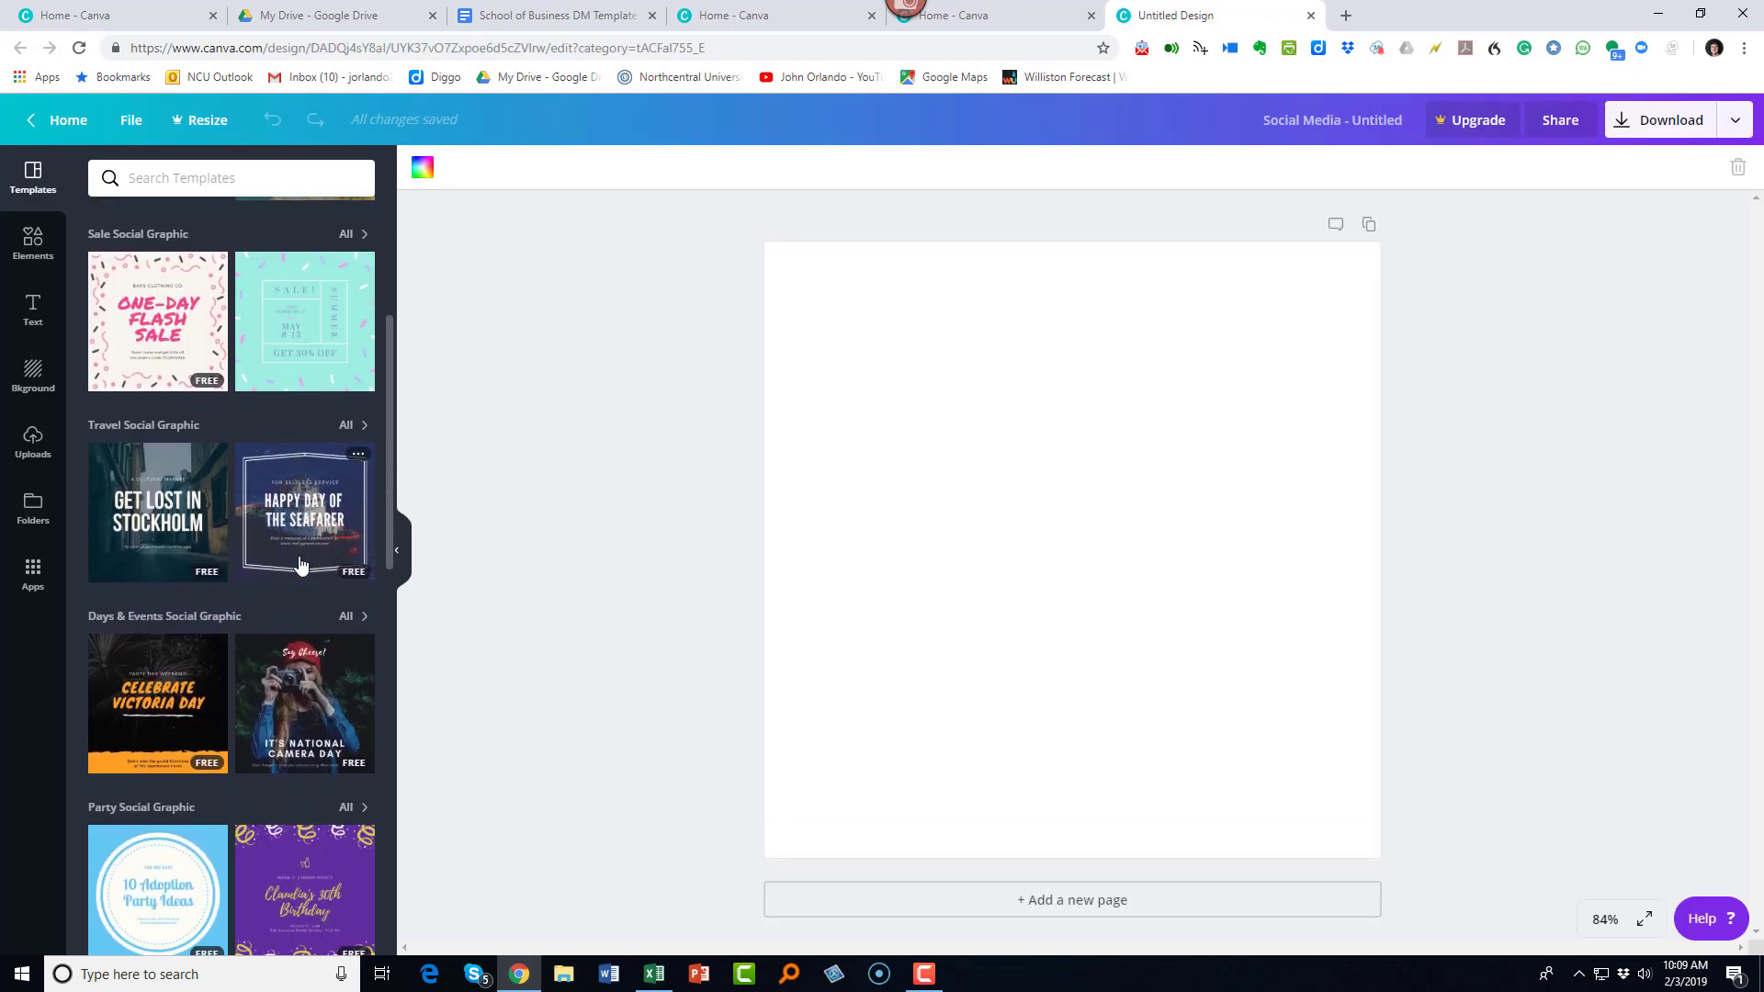
{"action": "left_click", "coordinate": [166, 519]}
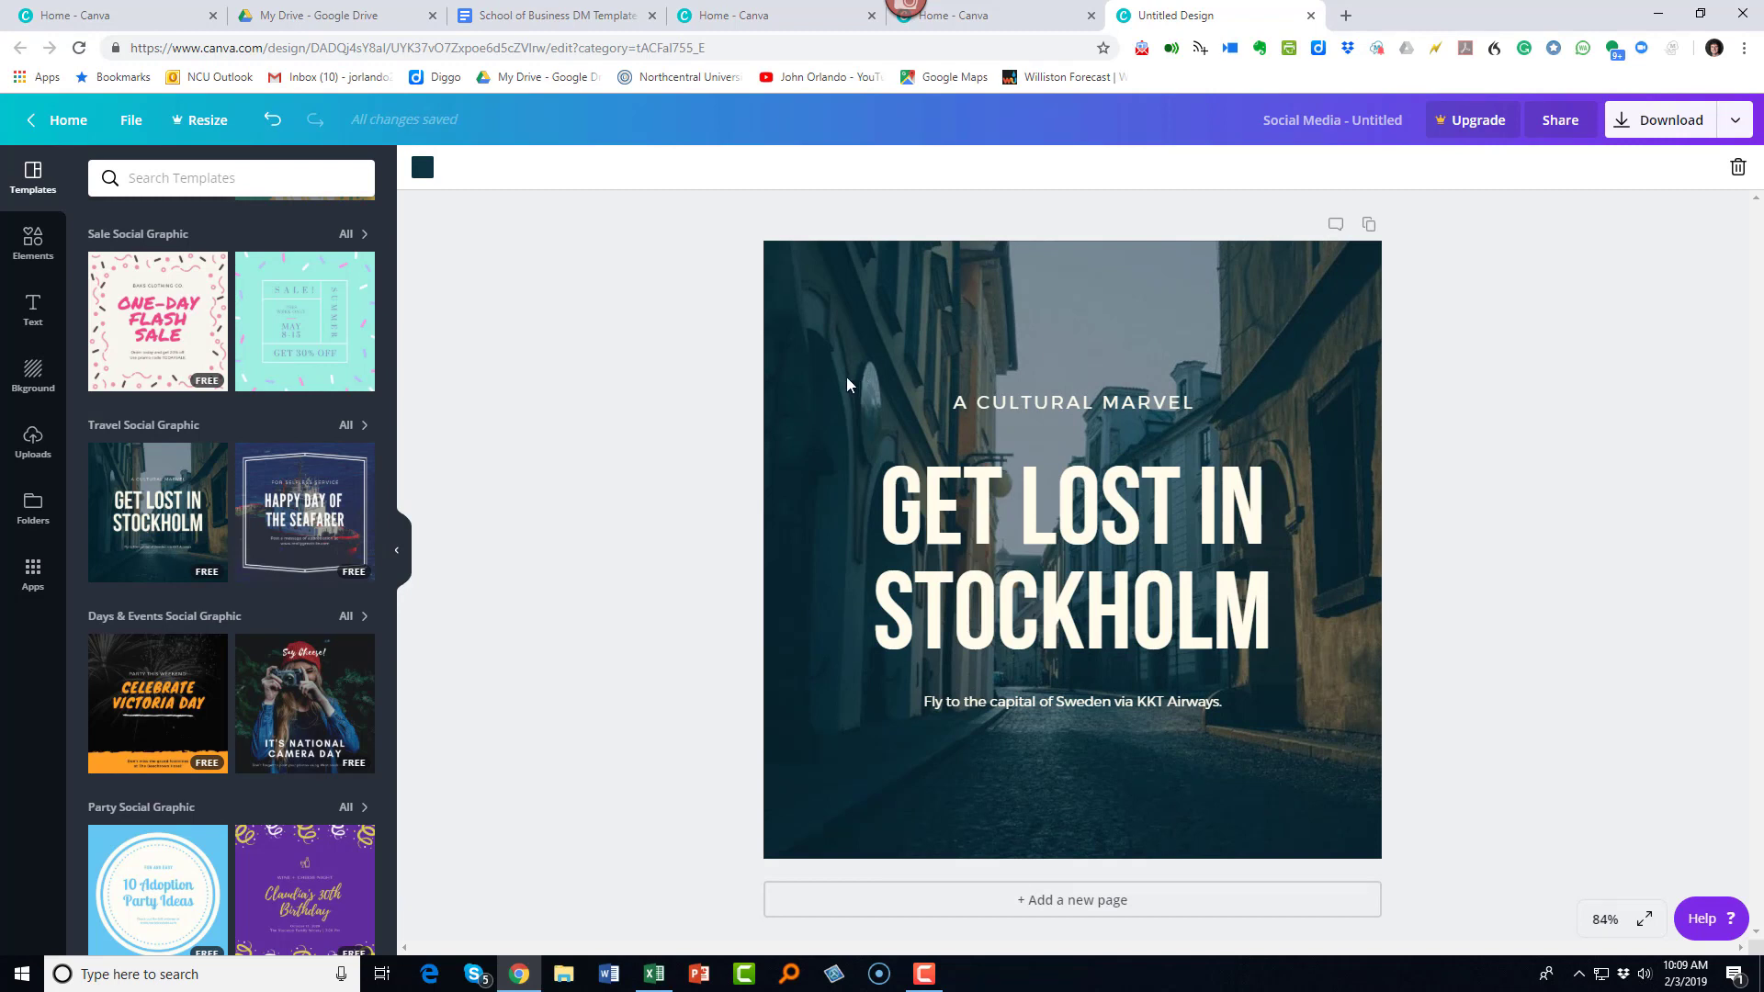
- Delete the template's background street photo
{"action": "left_click", "coordinate": [835, 309]}
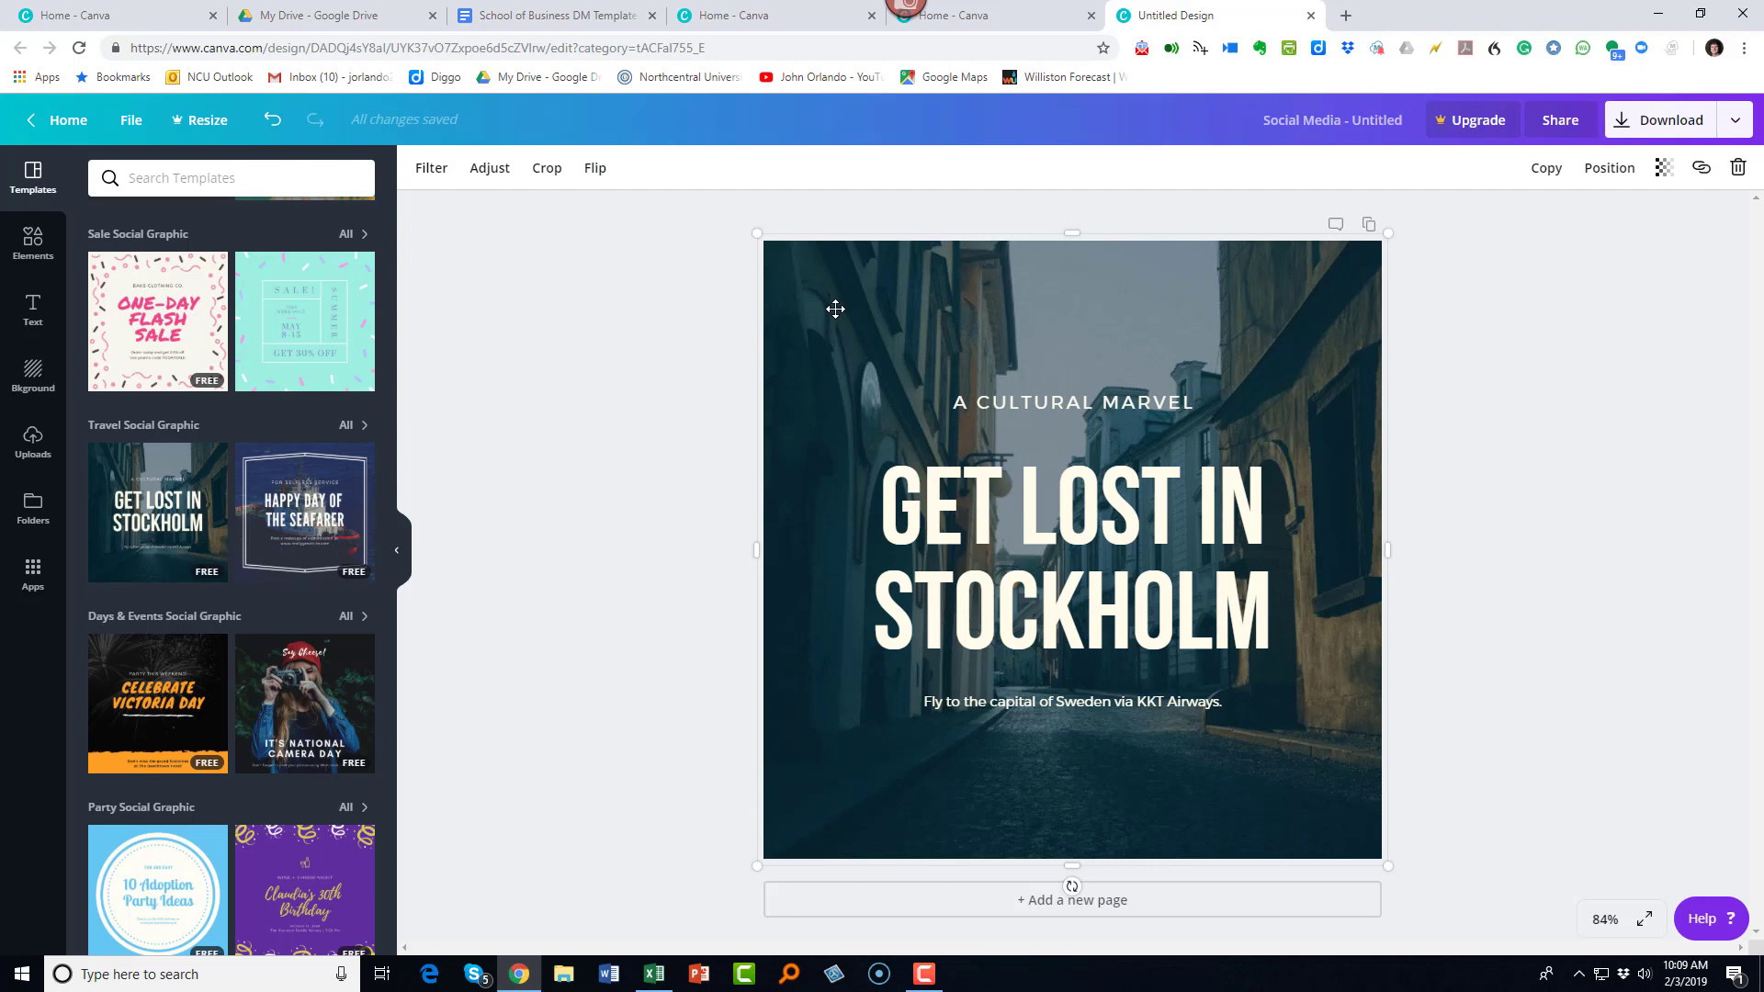
{"action": "key", "text": "Delete"}
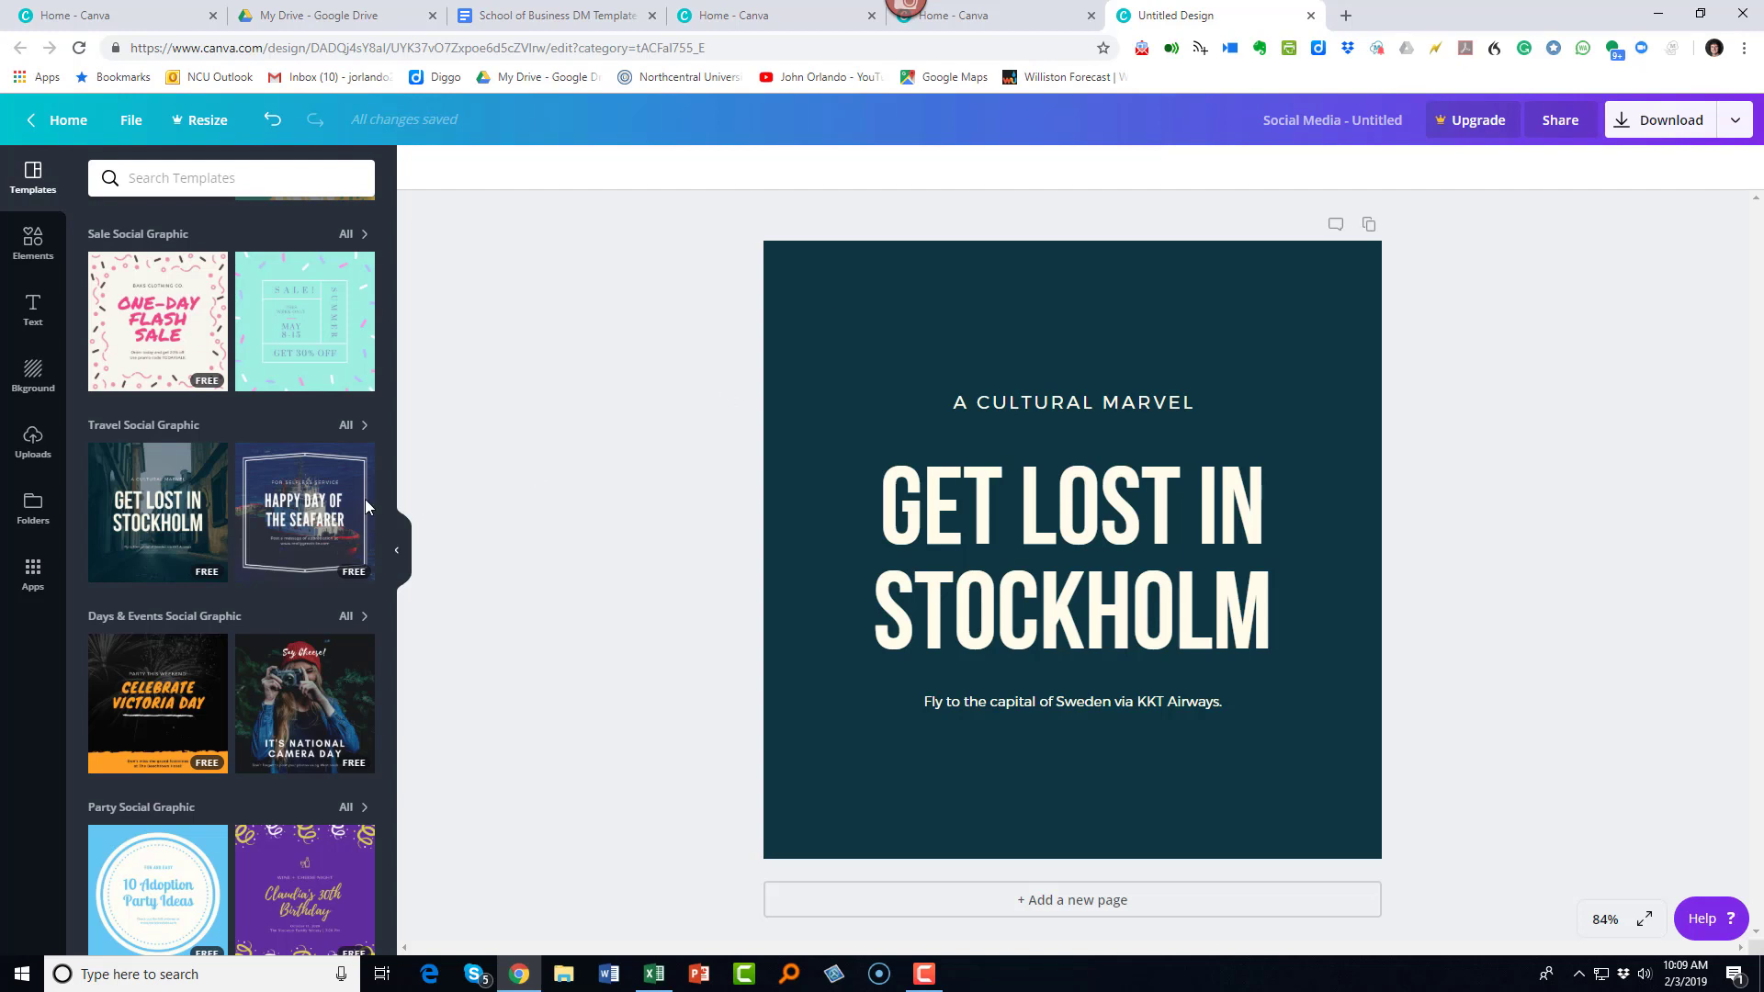
- Add the uploaded Godfather photo full width at the page bottom, sent behind the headline
{"action": "left_click", "coordinate": [34, 441]}
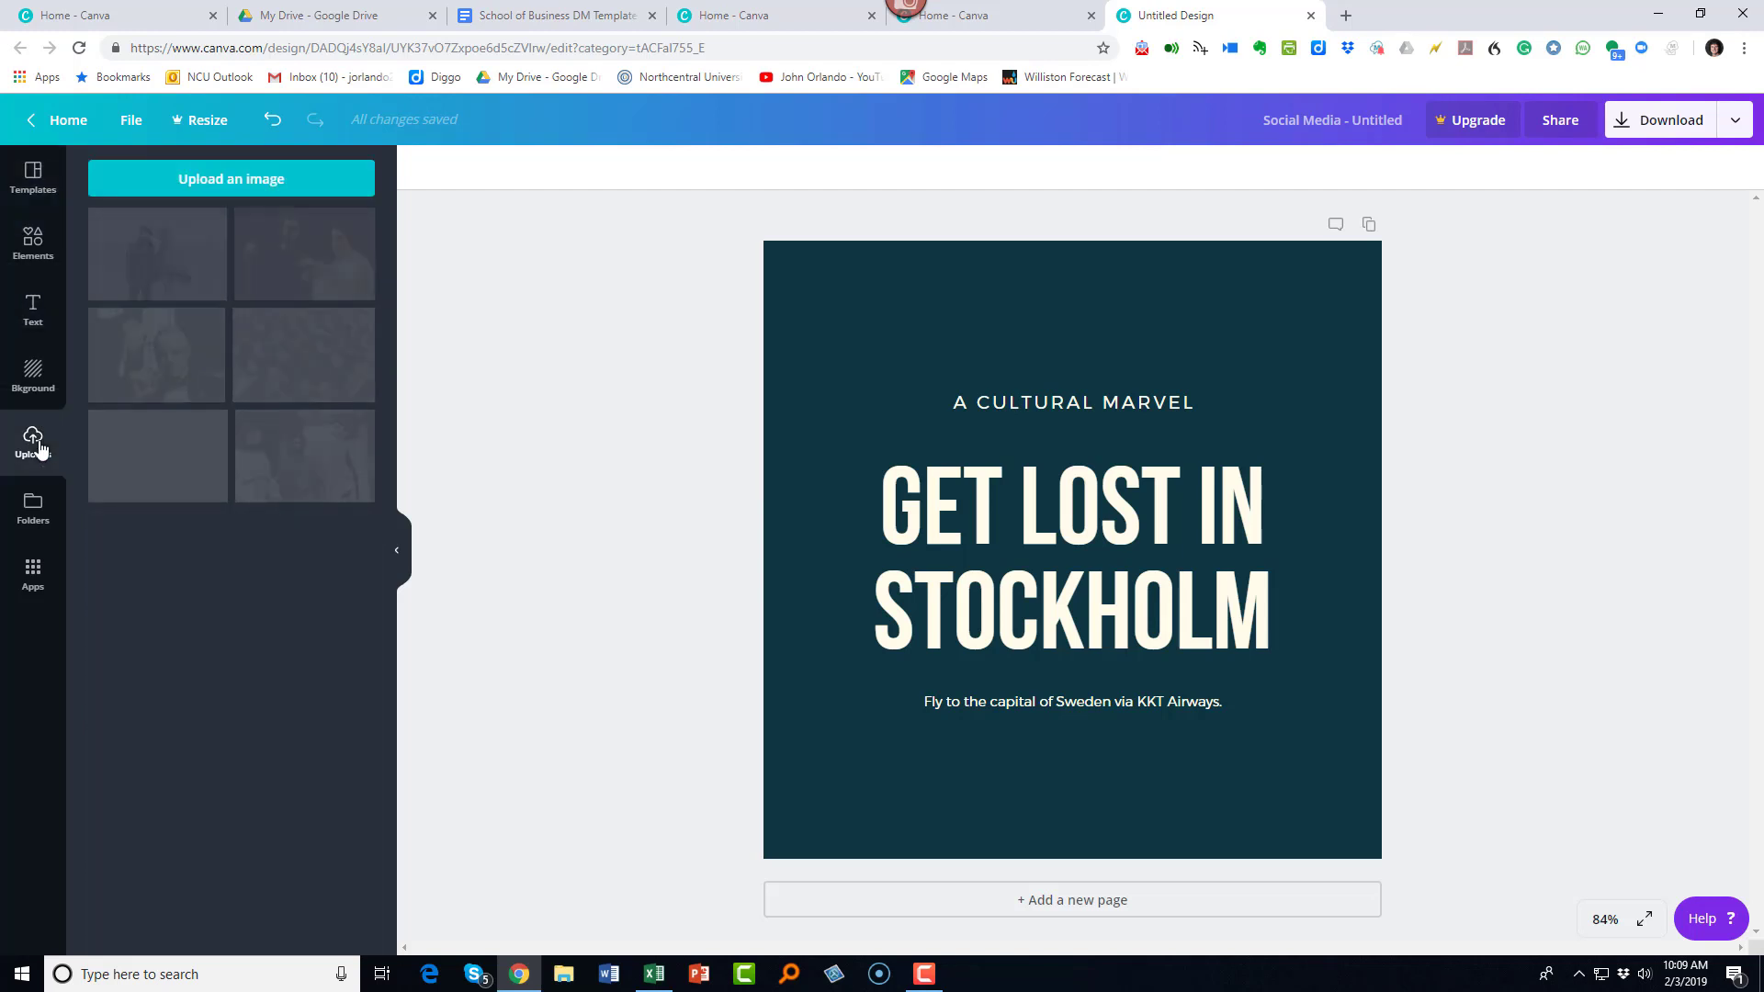
{"action": "left_click", "coordinate": [158, 349]}
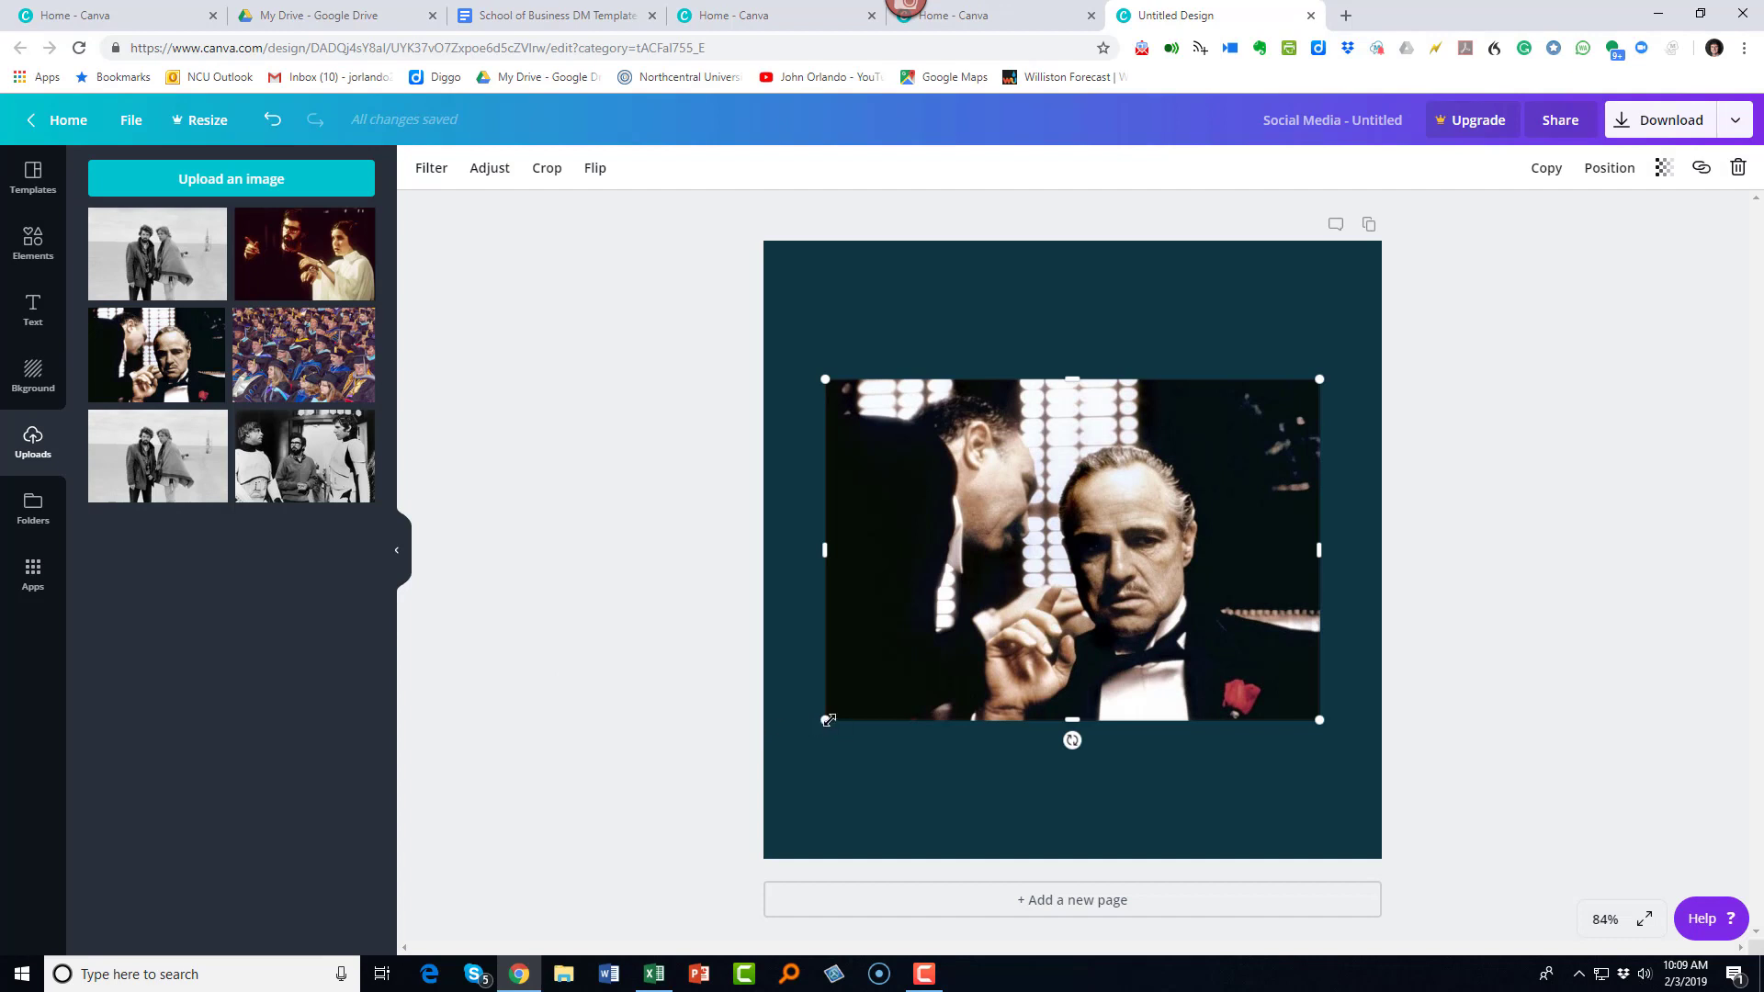
{"action": "left_click_drag", "start_coordinate": [825, 721], "coordinate": [766, 761]}
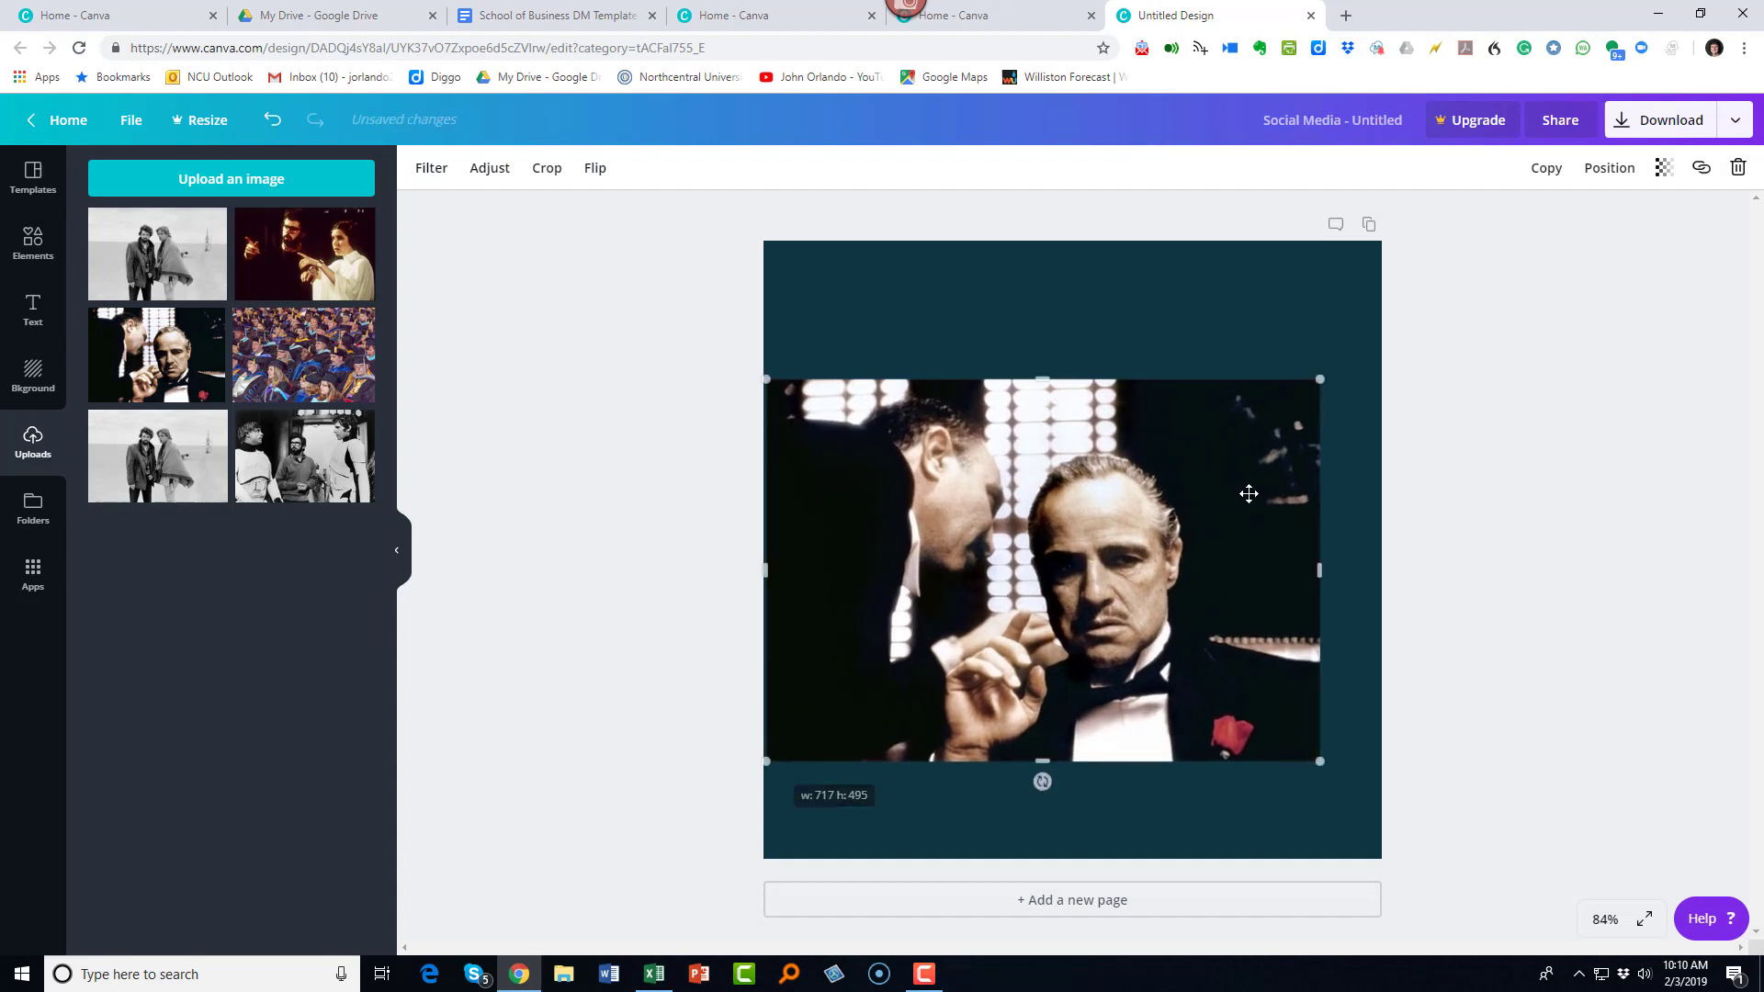
{"action": "left_click_drag", "start_coordinate": [1321, 378], "coordinate": [1430, 331]}
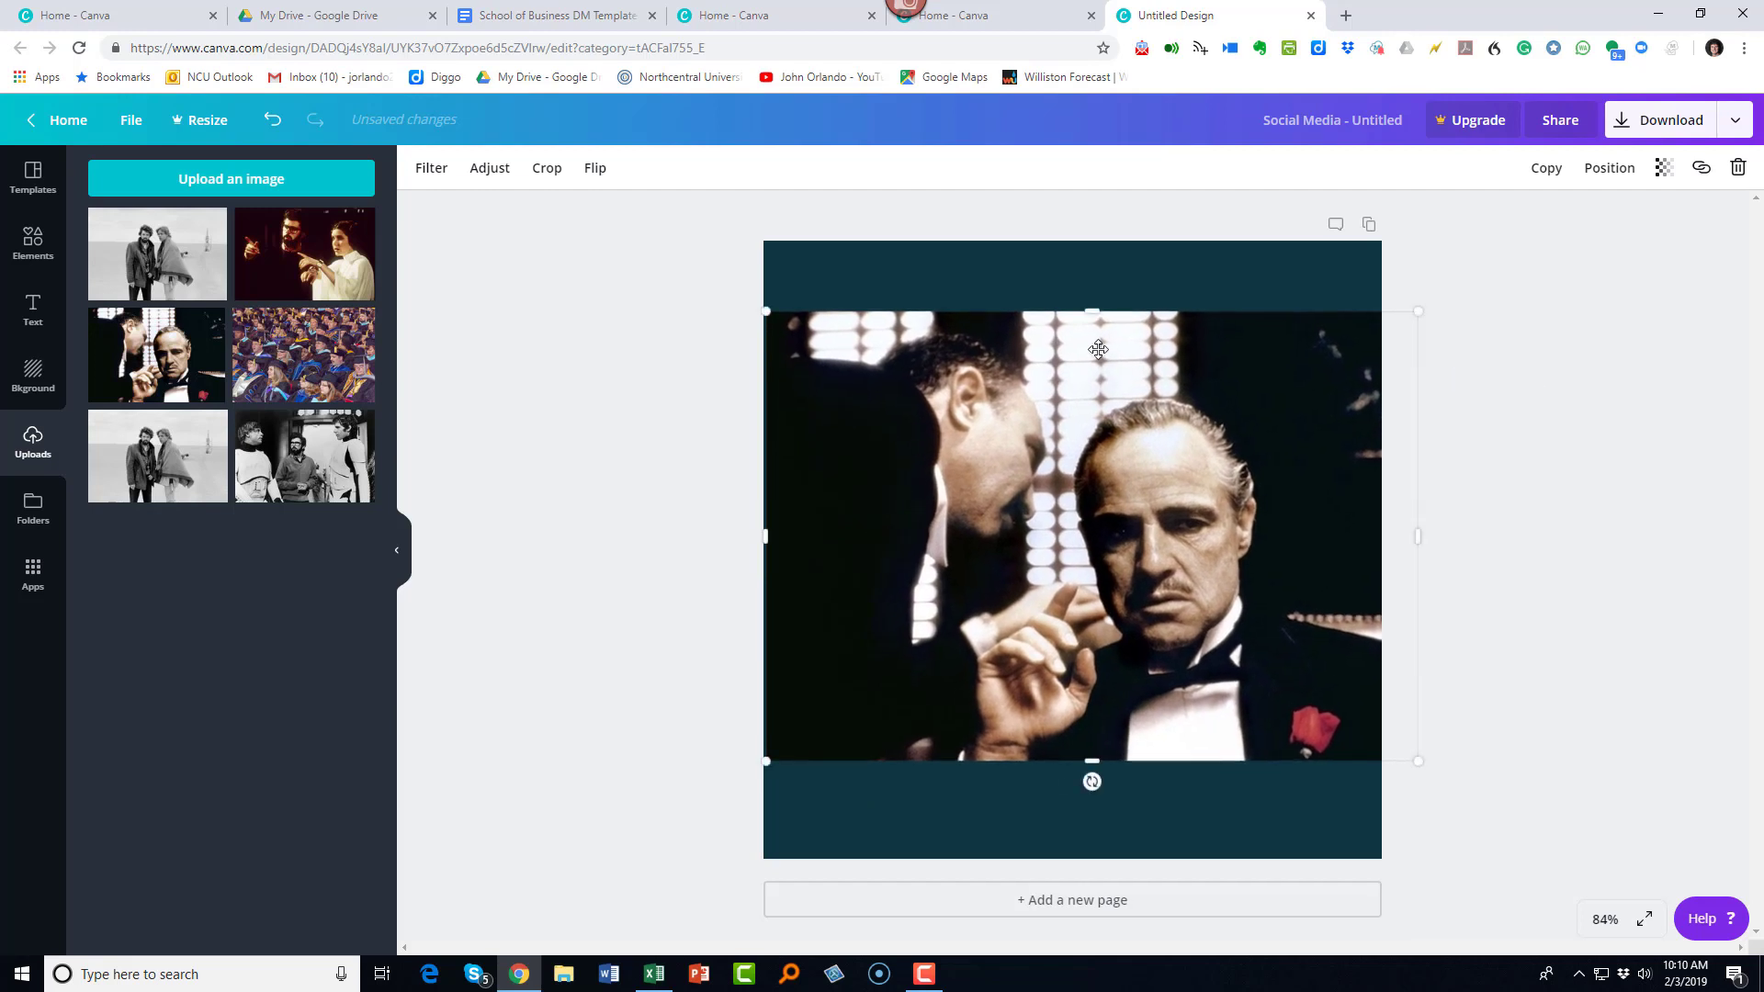
{"action": "left_click_drag", "start_coordinate": [1107, 352], "coordinate": [1094, 458]}
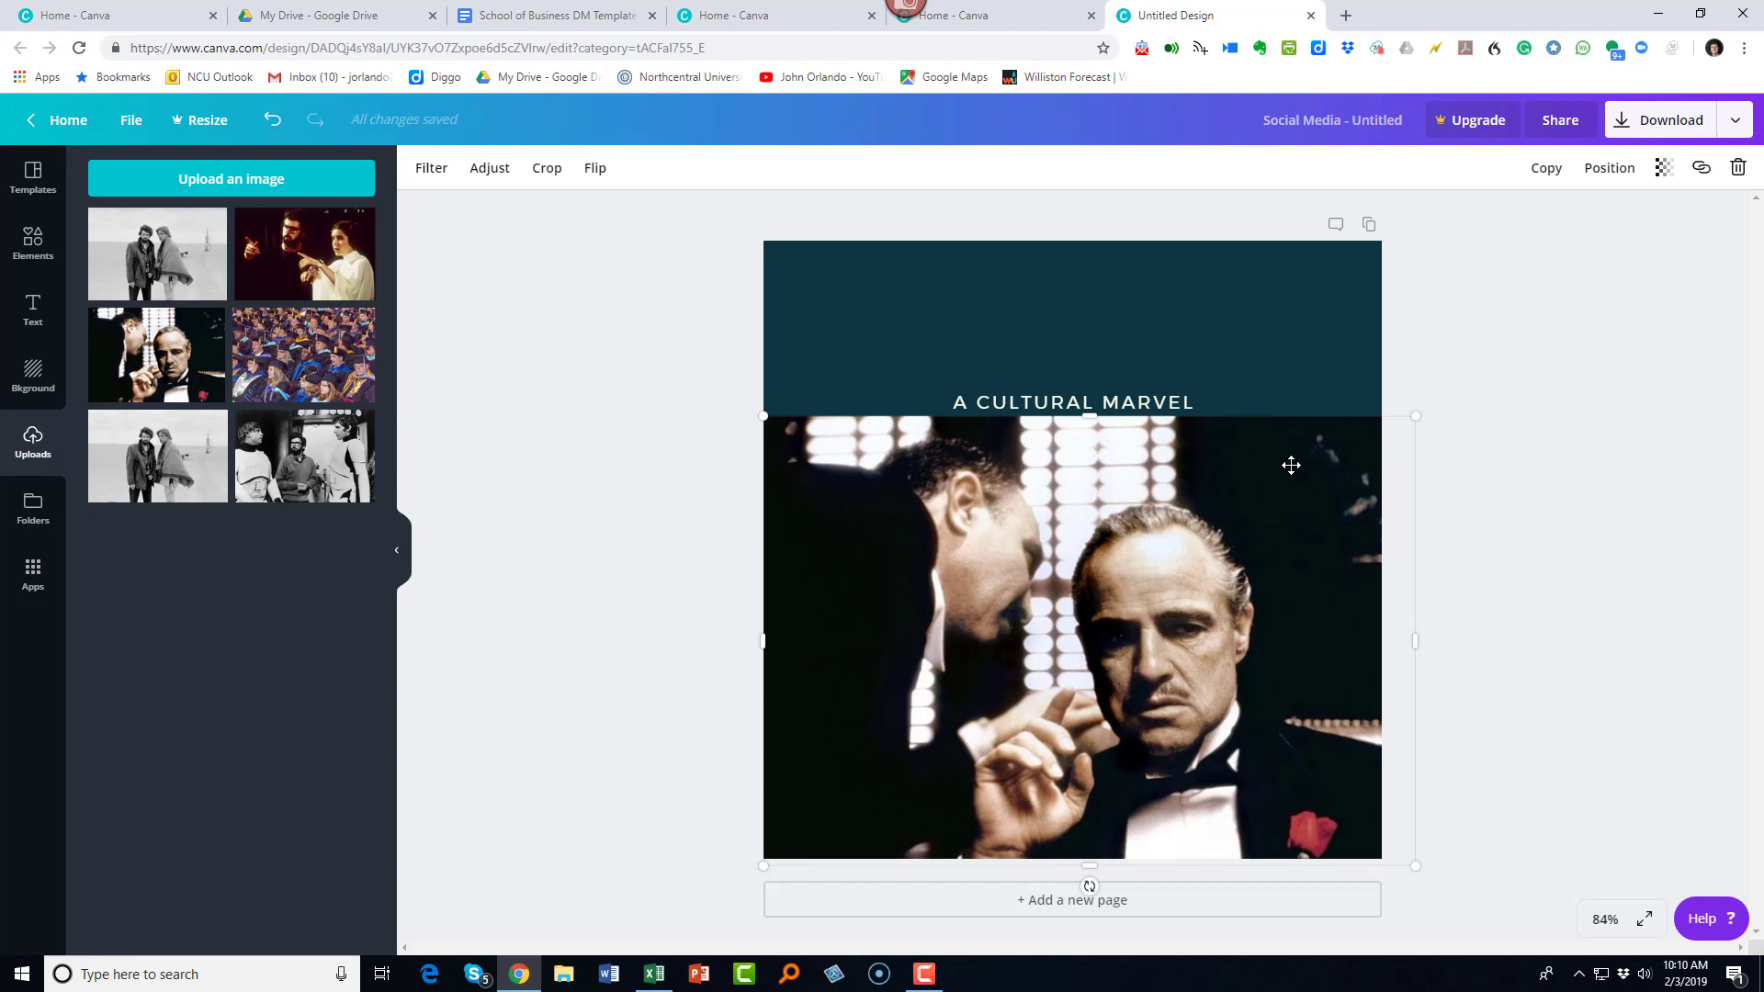
{"action": "left_click", "coordinate": [1605, 173]}
{"action": "left_click", "coordinate": [1550, 256]}
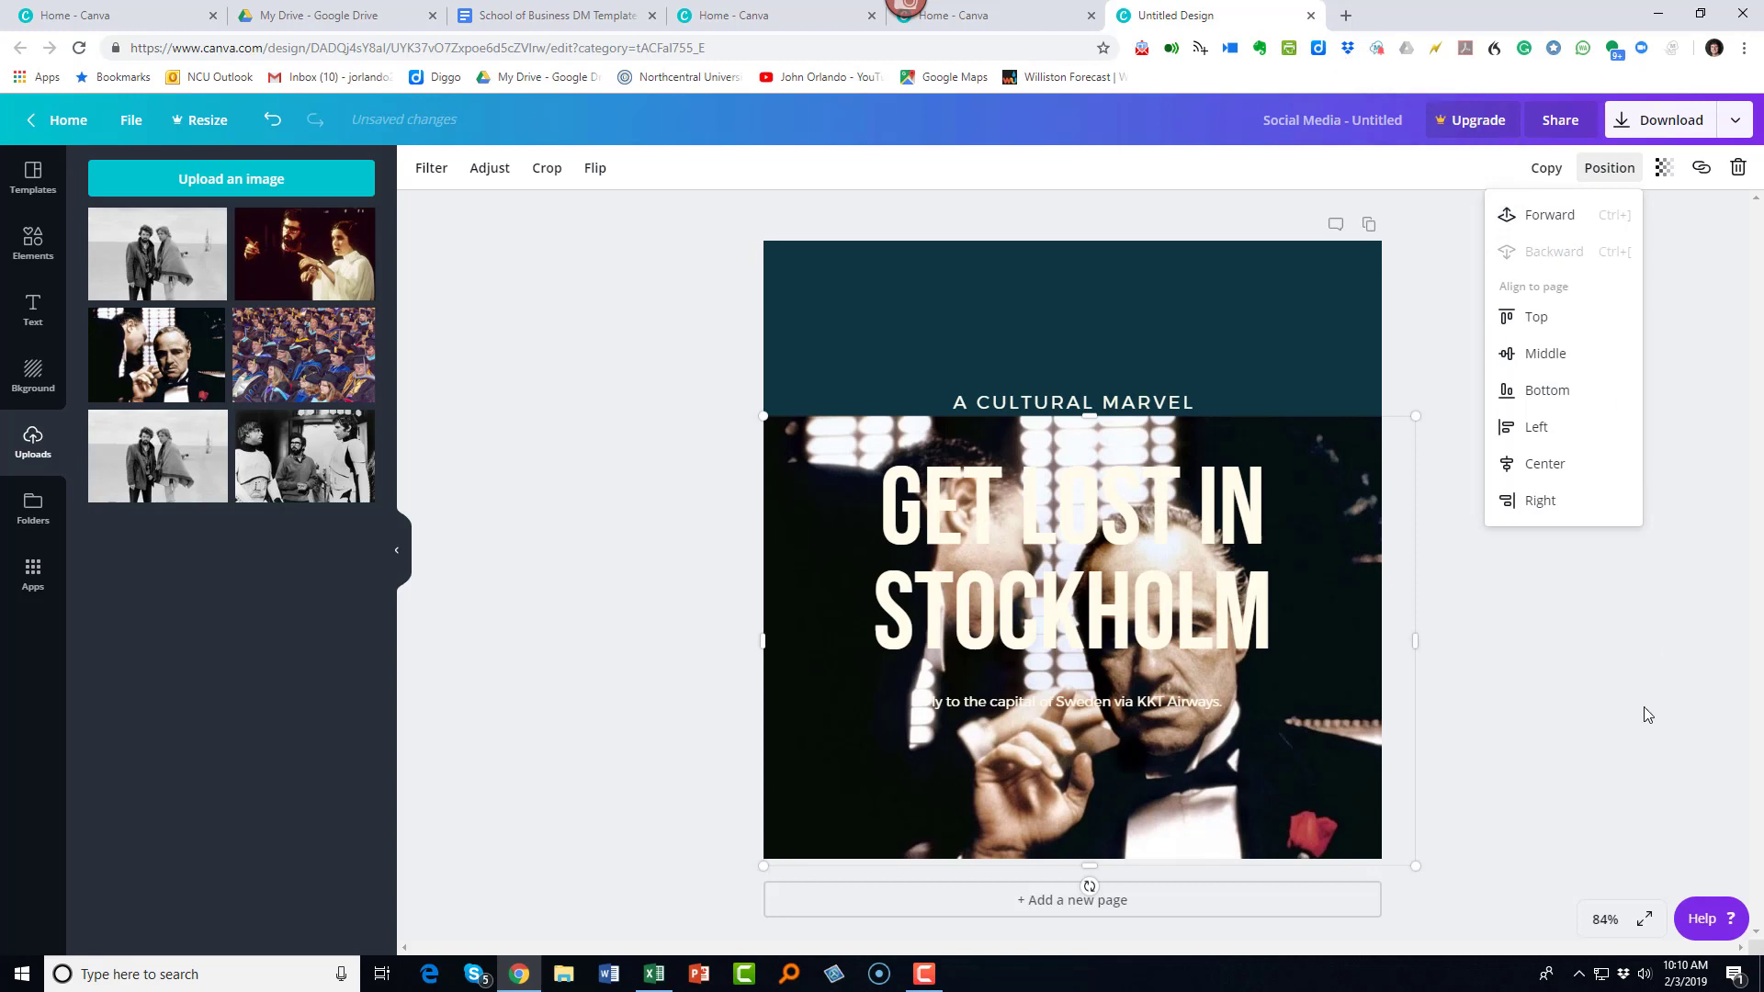
- Delete the A CULTURAL MARVEL tagline and the KKT Airways subtitle line
{"action": "left_click", "coordinate": [1165, 390]}
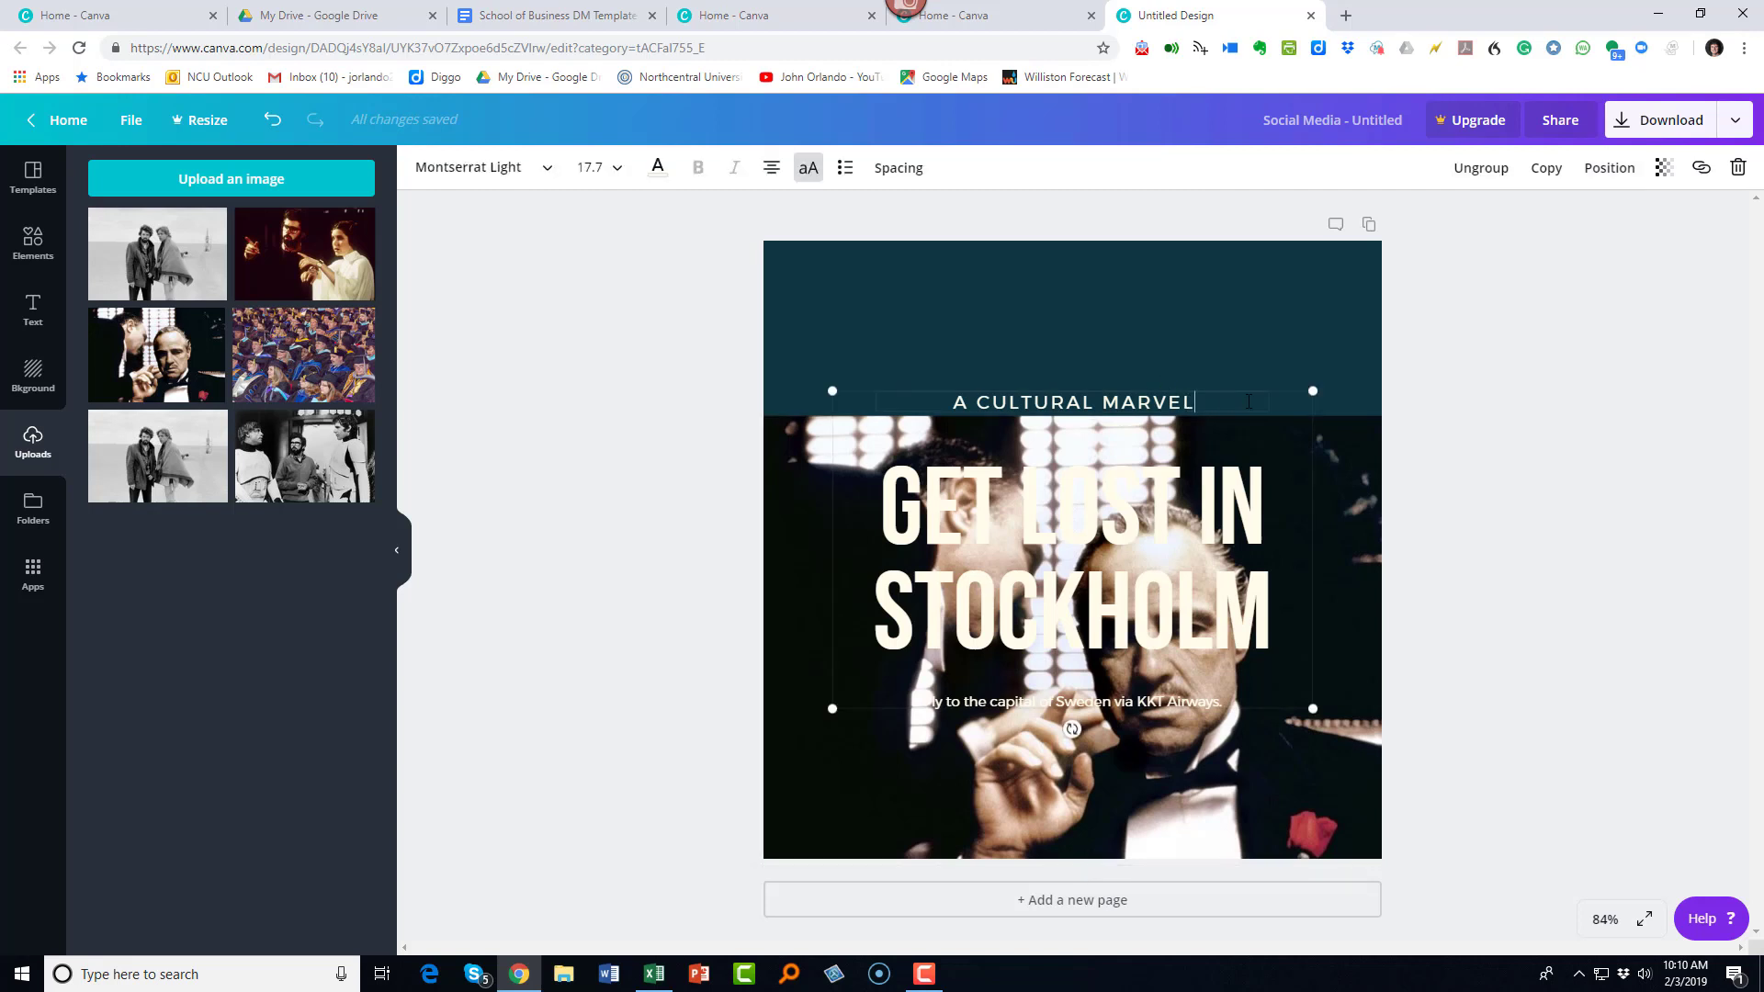
{"action": "key", "text": "BackSpace"}
{"action": "key", "text": "BackSpace"}
{"action": "key", "text": "BackSpace"}
{"action": "key", "text": "BackSpace"}
{"action": "key", "text": "BackSpace"}
{"action": "key", "text": "BackSpace"}
{"action": "key", "text": "BackSpace"}
{"action": "key", "text": "BackSpace"}
{"action": "key", "text": "BackSpace"}
{"action": "key", "text": "BackSpace"}
{"action": "key", "text": "BackSpace"}
{"action": "key", "text": "BackSpace"}
{"action": "key", "text": "BackSpace"}
{"action": "key", "text": "BackSpace"}
{"action": "key", "text": "BackSpace"}
{"action": "key", "text": "BackSpace"}
{"action": "key", "text": "BackSpace"}
{"action": "left_click", "coordinate": [1229, 705]}
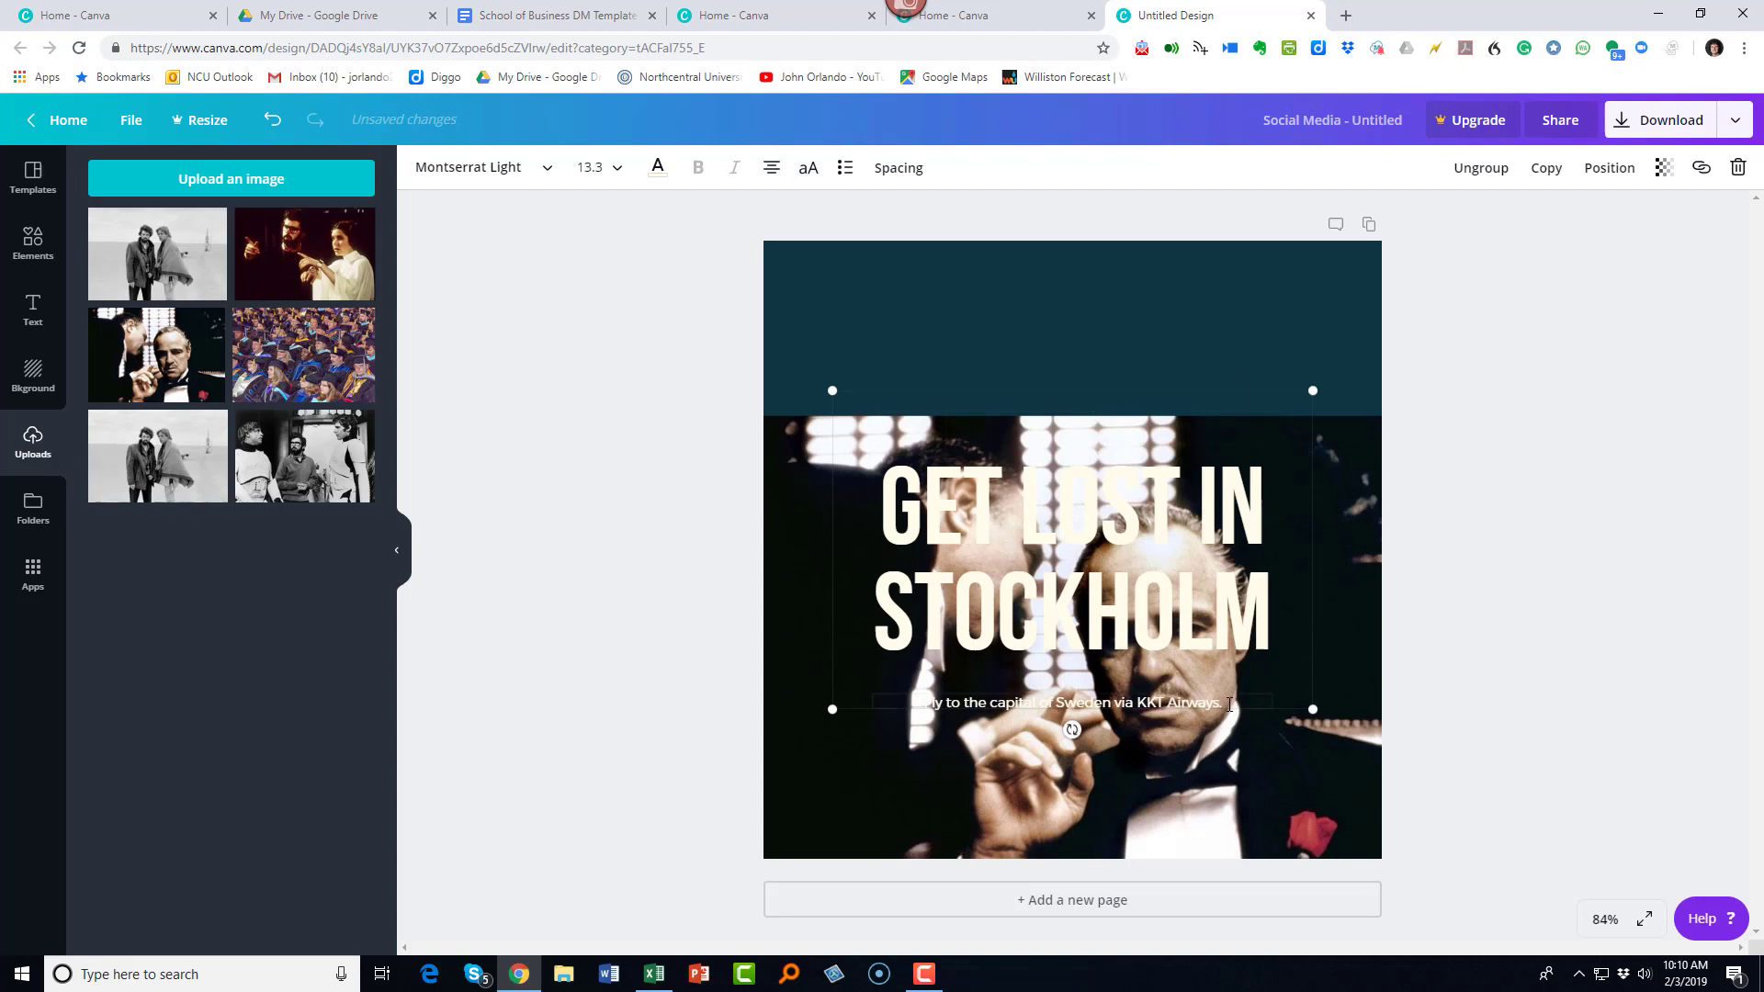
{"action": "left_click_drag", "start_coordinate": [1209, 702], "coordinate": [942, 686]}
{"action": "key", "text": "BackSpace"}
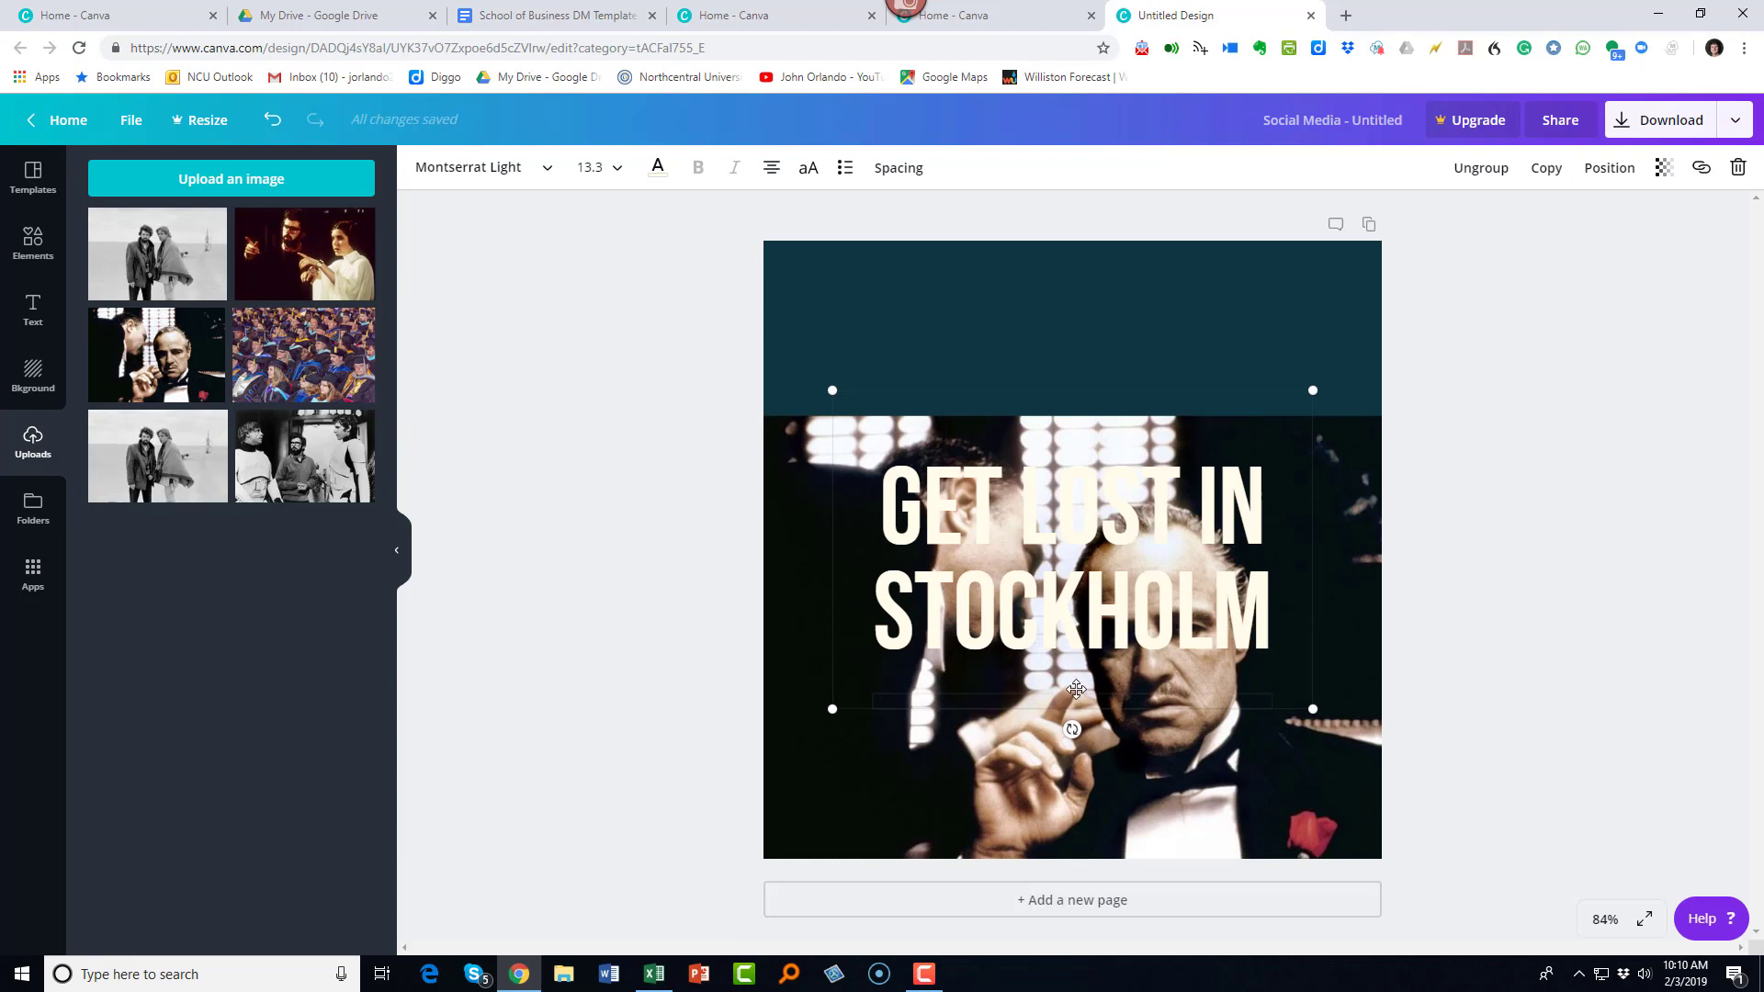
- Move the text up into the dark top band and replace the headline with FILM STUDIES
{"action": "left_click_drag", "start_coordinate": [1077, 685], "coordinate": [1058, 481]}
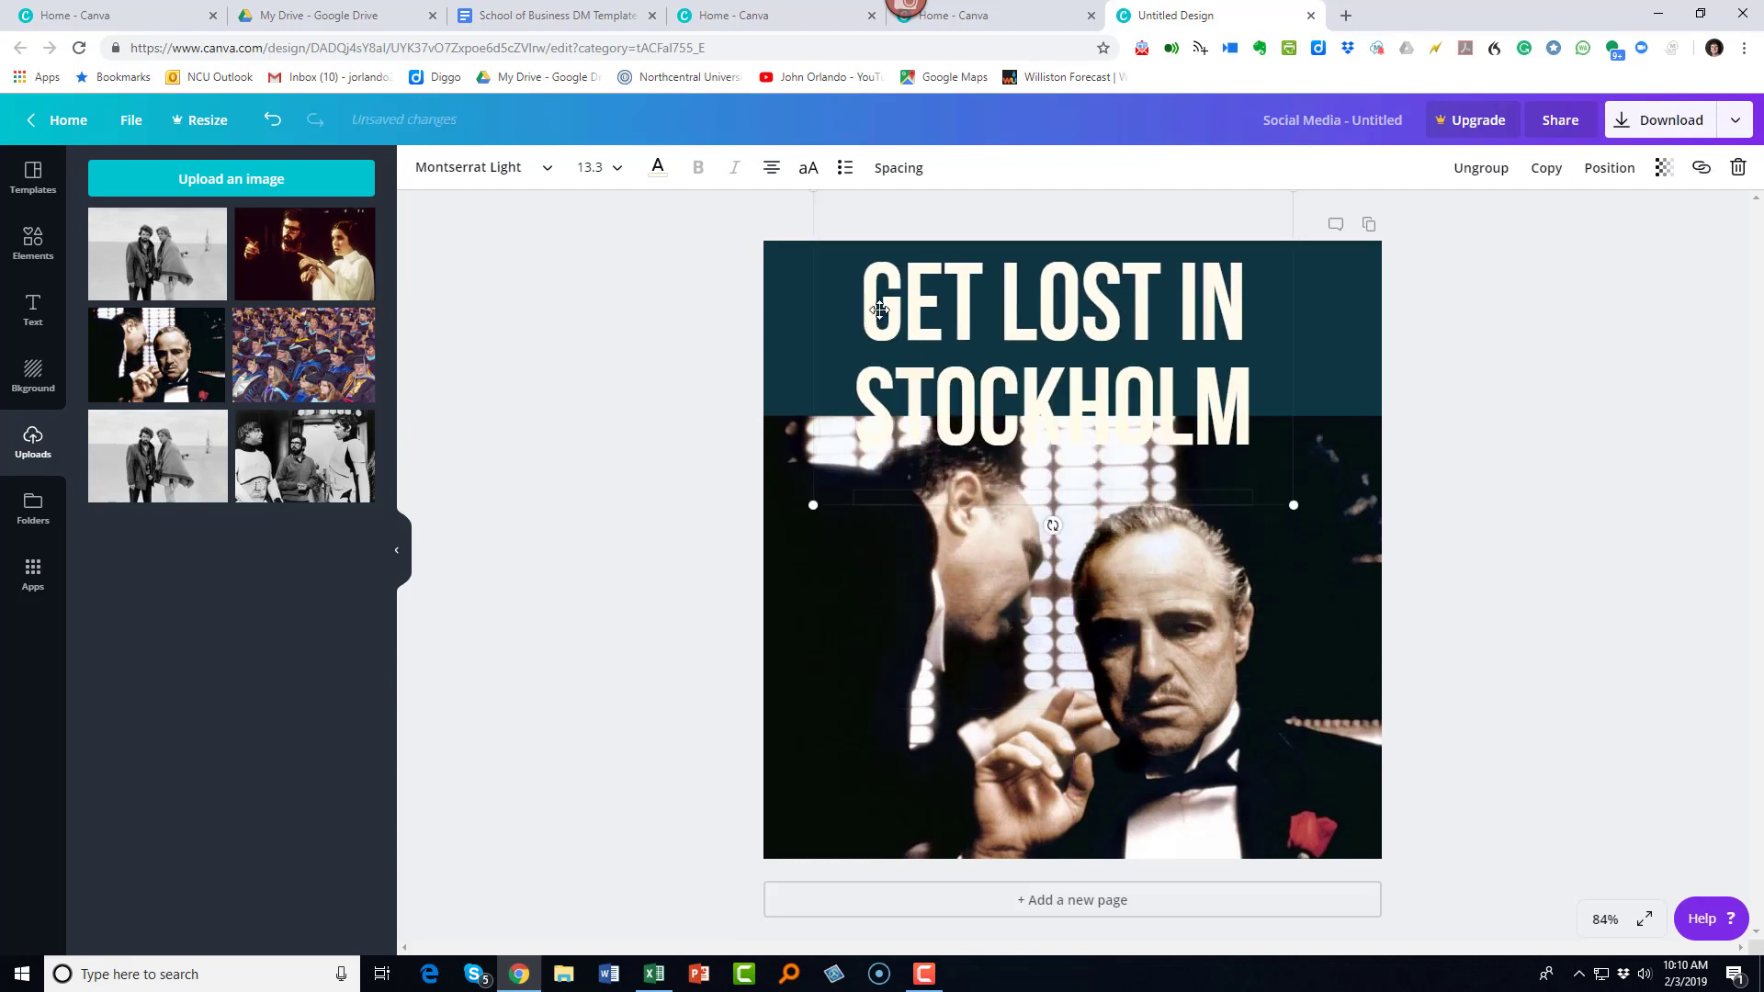
{"action": "left_click", "coordinate": [881, 307]}
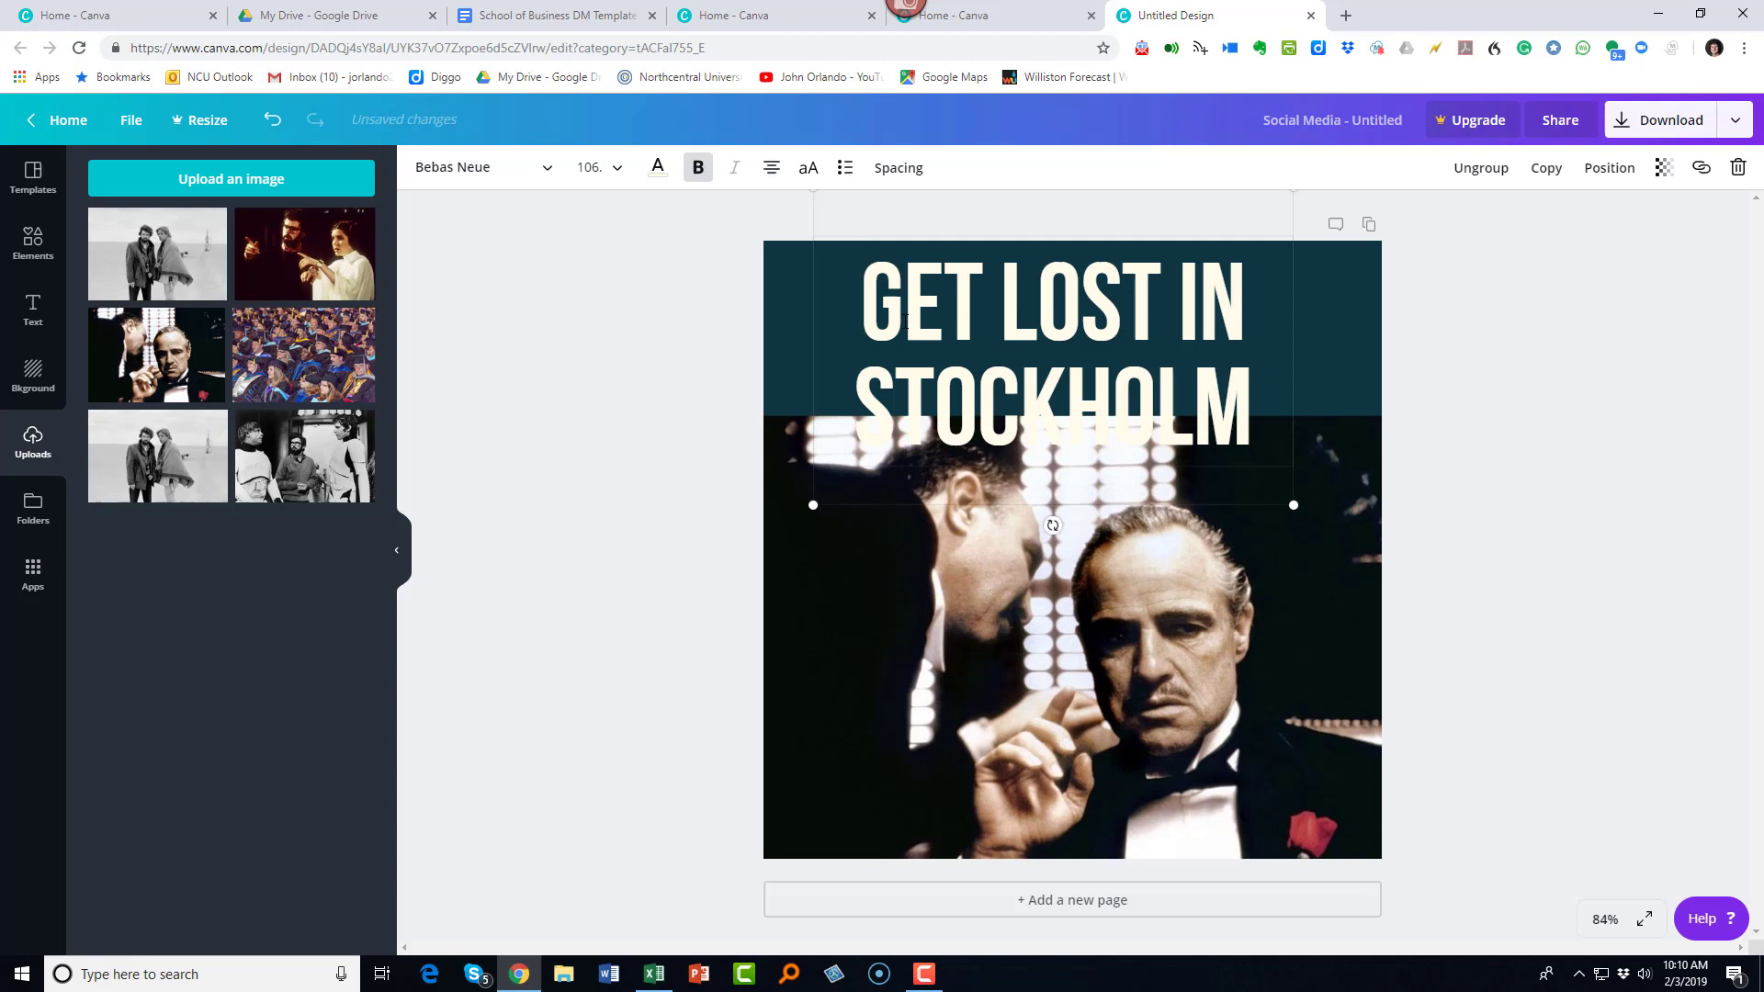
{"action": "key", "text": "ctrl+a"}
{"action": "type", "text": "FILM STUDIES"}
{"action": "left_click", "coordinate": [994, 445]}
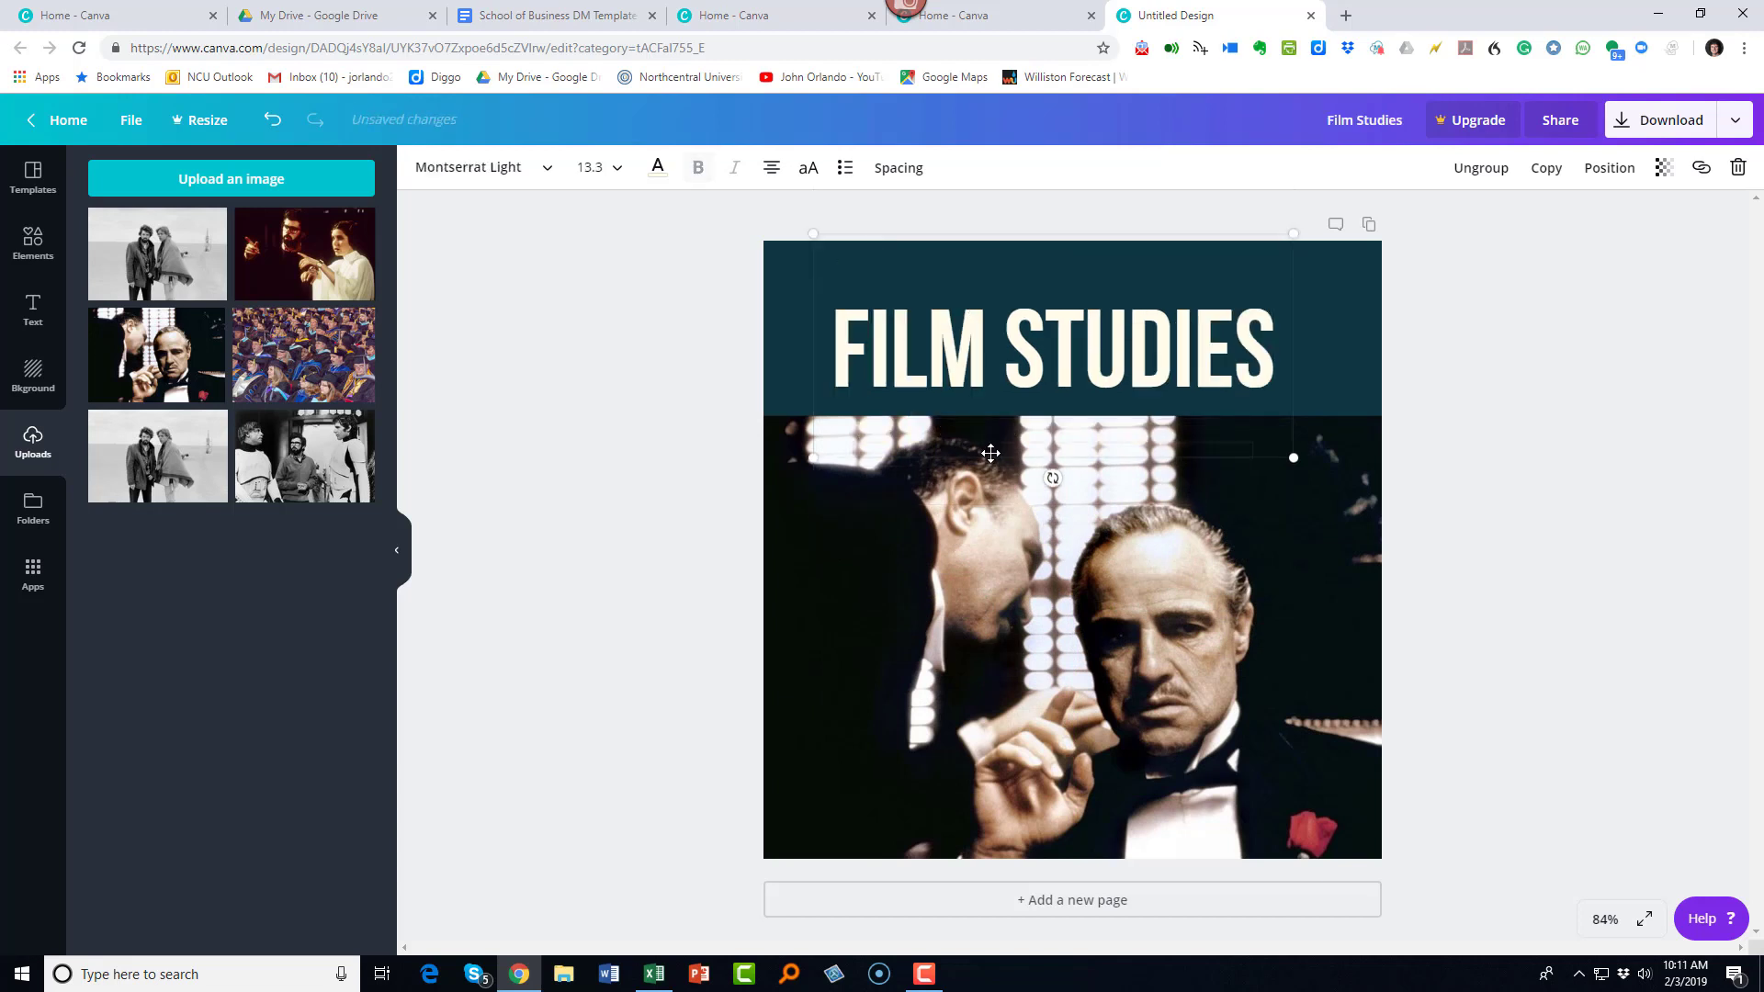
{"action": "left_click_drag", "start_coordinate": [994, 446], "coordinate": [1003, 430]}
{"action": "left_click", "coordinate": [882, 306]}
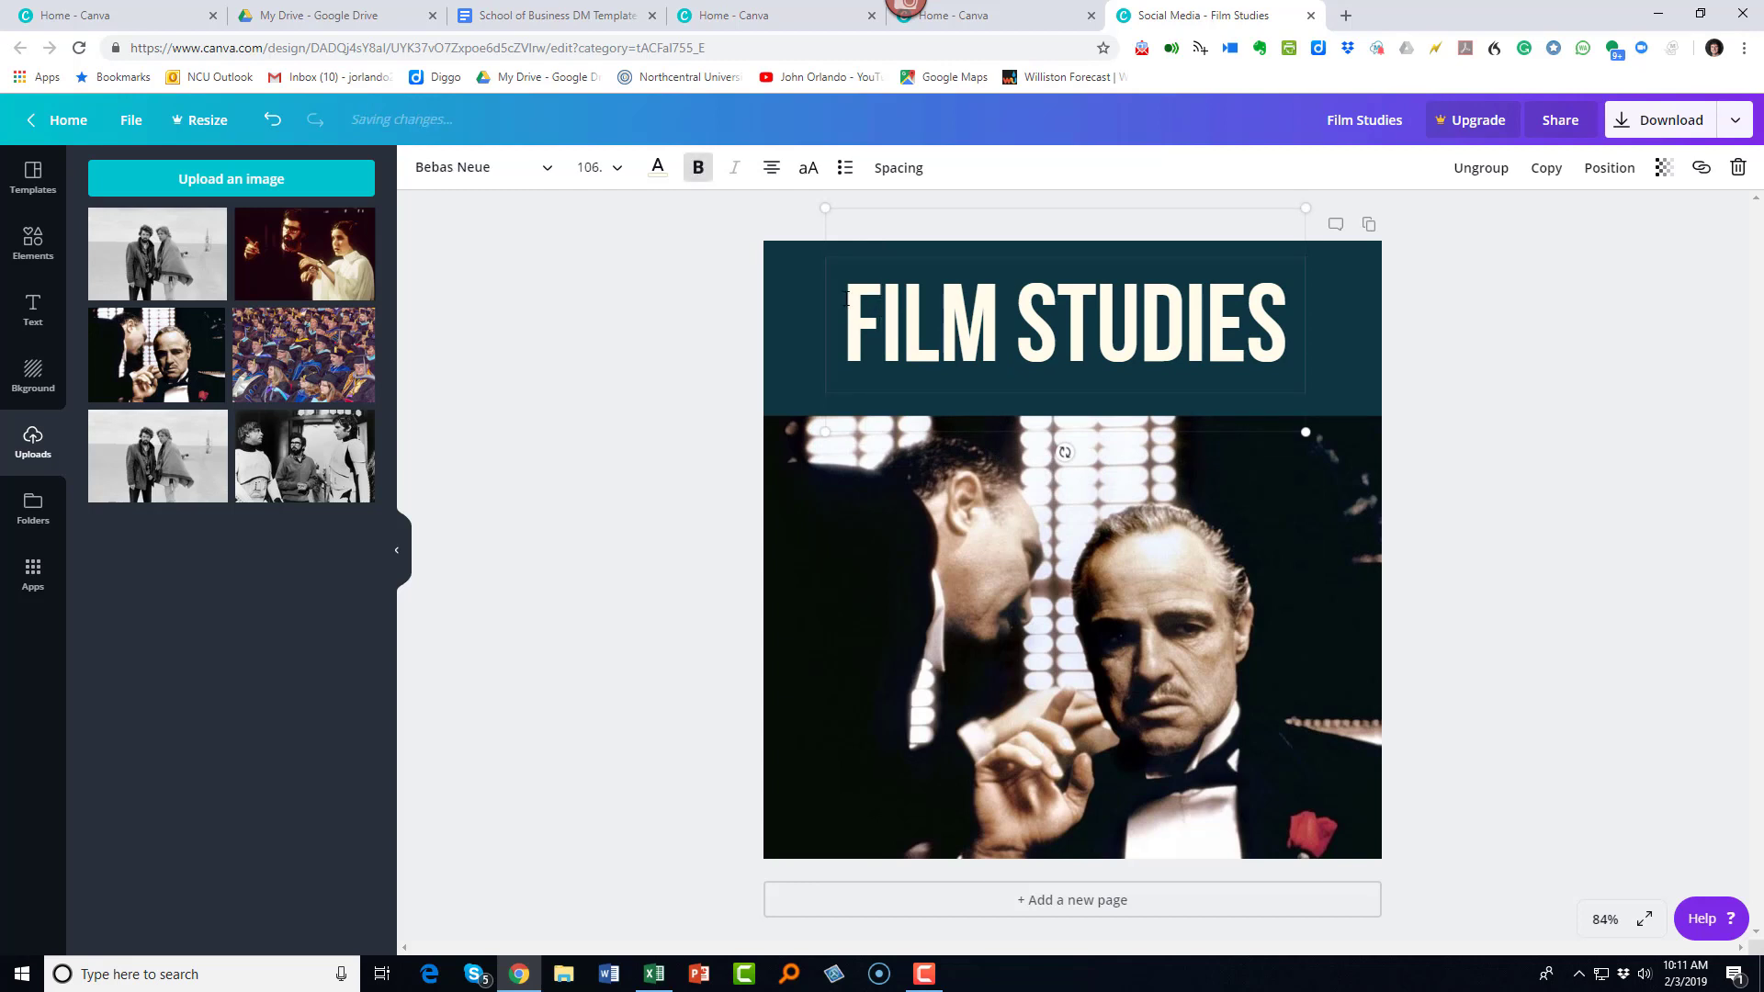
{"action": "left_click_drag", "start_coordinate": [858, 306], "coordinate": [1277, 317]}
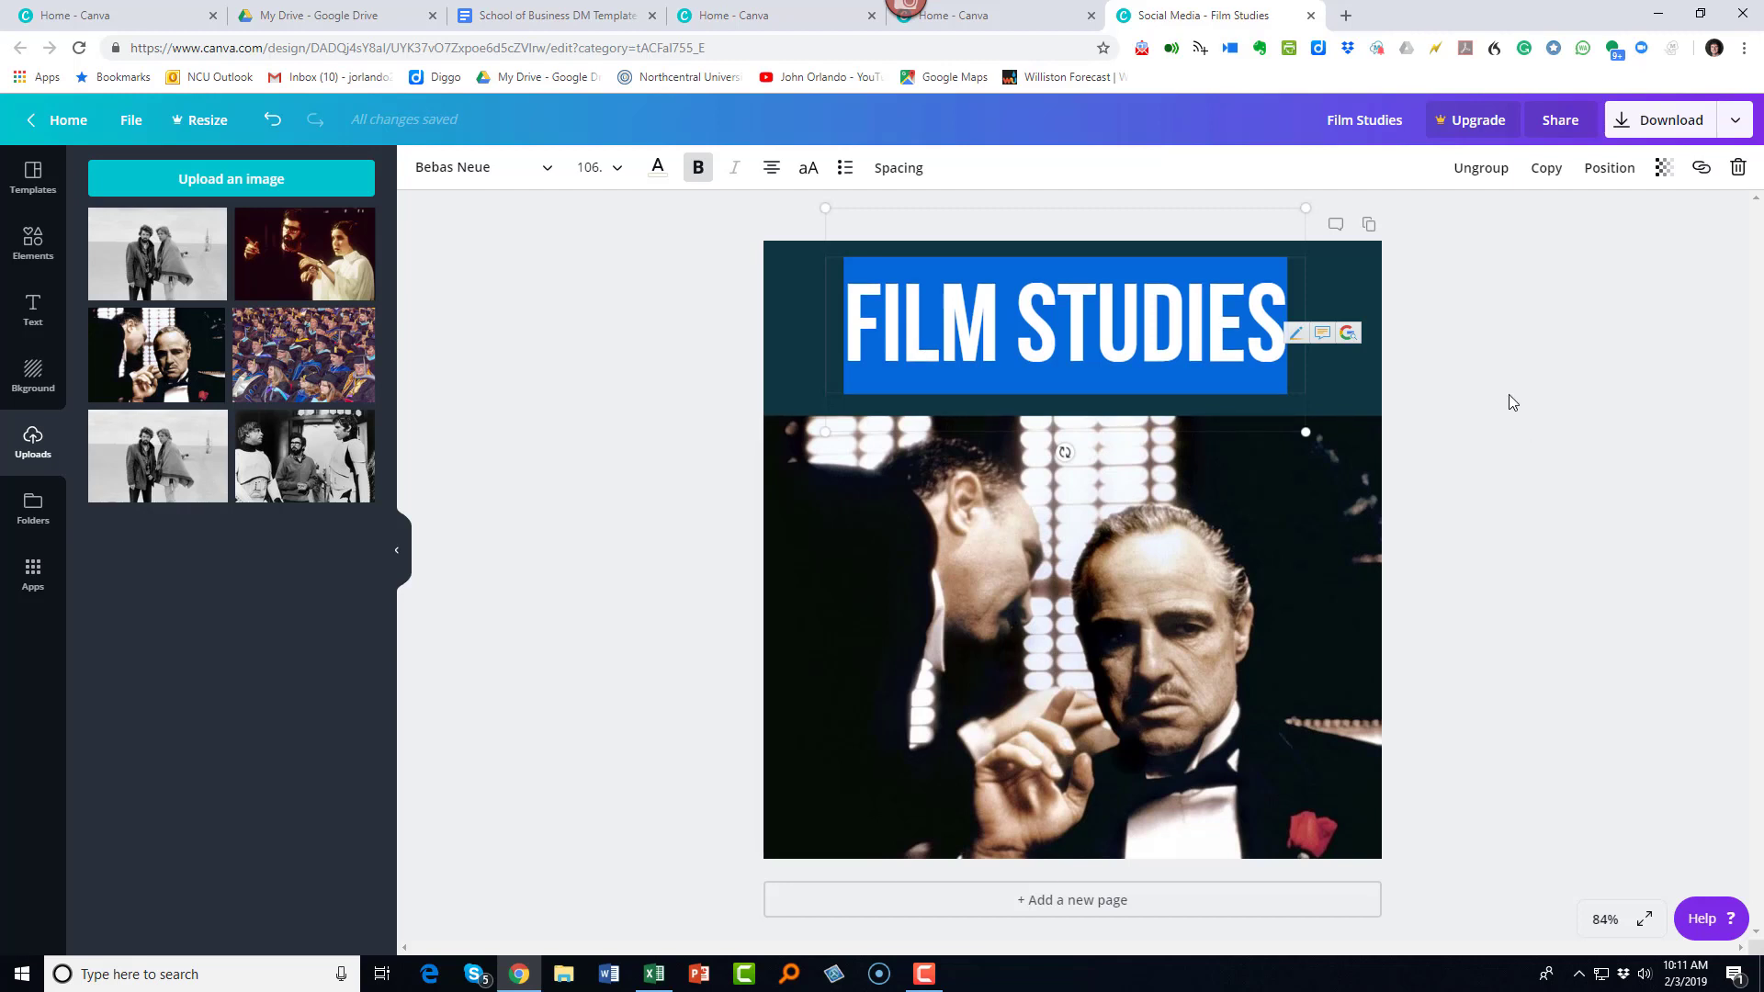
{"action": "left_click", "coordinate": [1475, 507]}
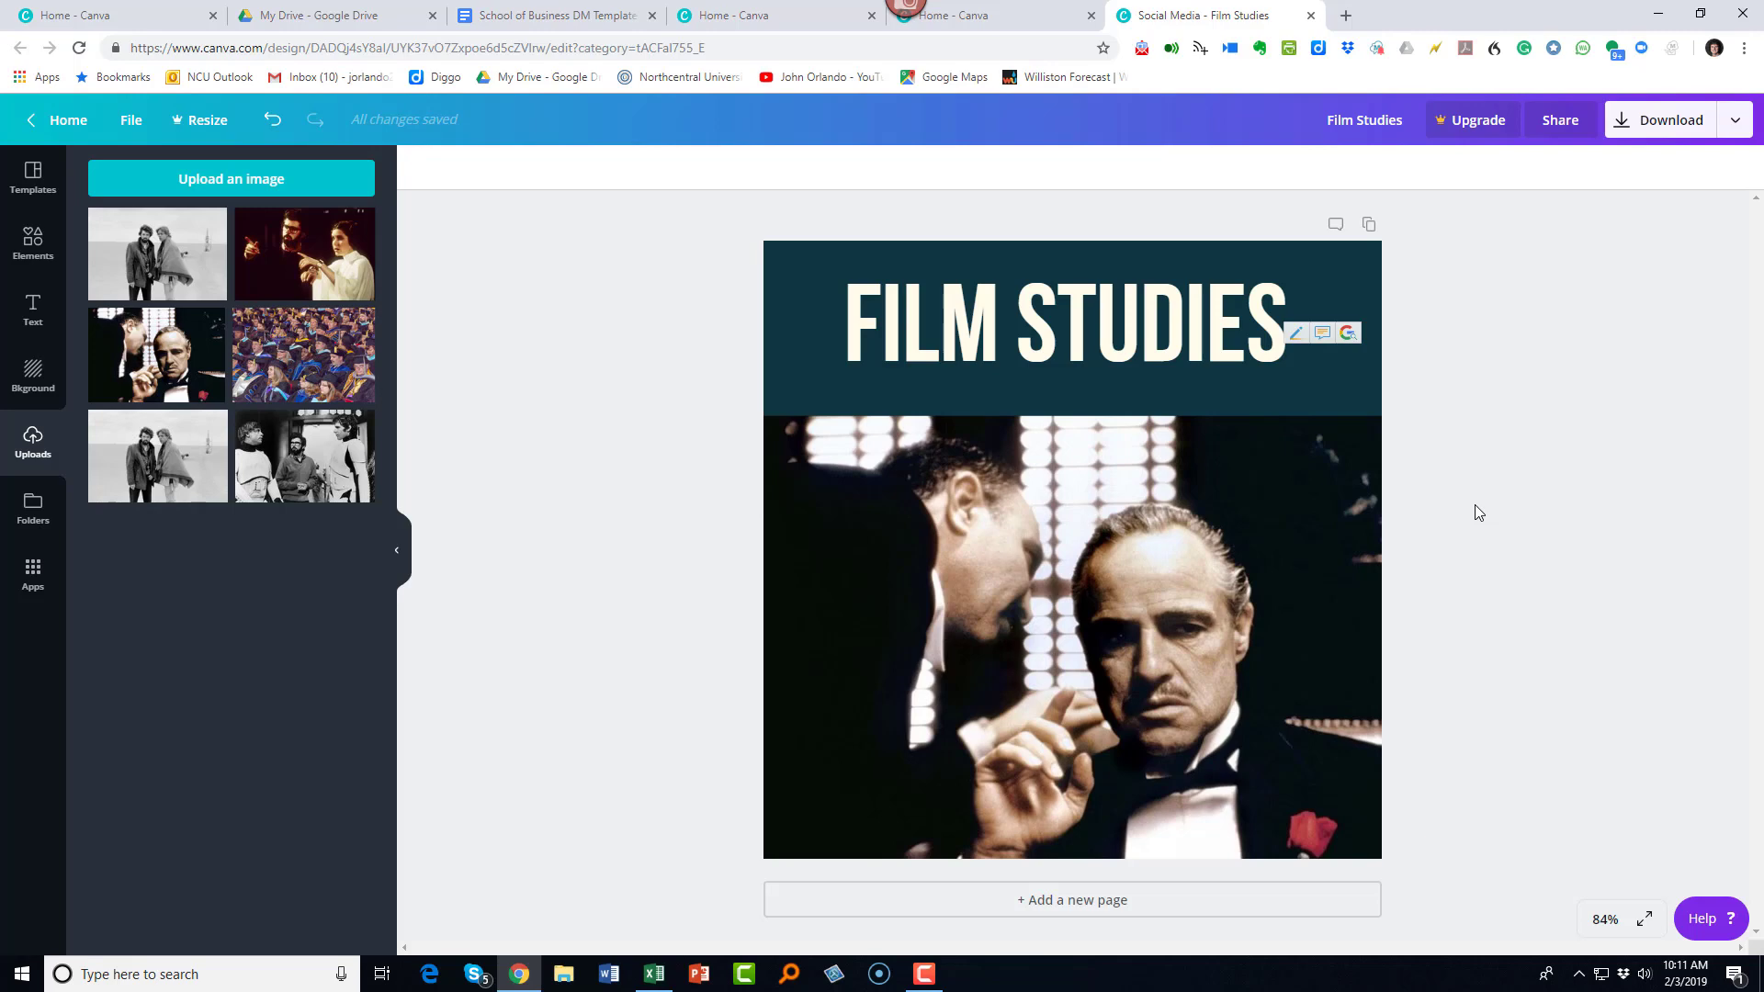
- Copy the share link of the School of Business DM Template Suggestions doc, then return to Canva
{"action": "left_click", "coordinate": [341, 18]}
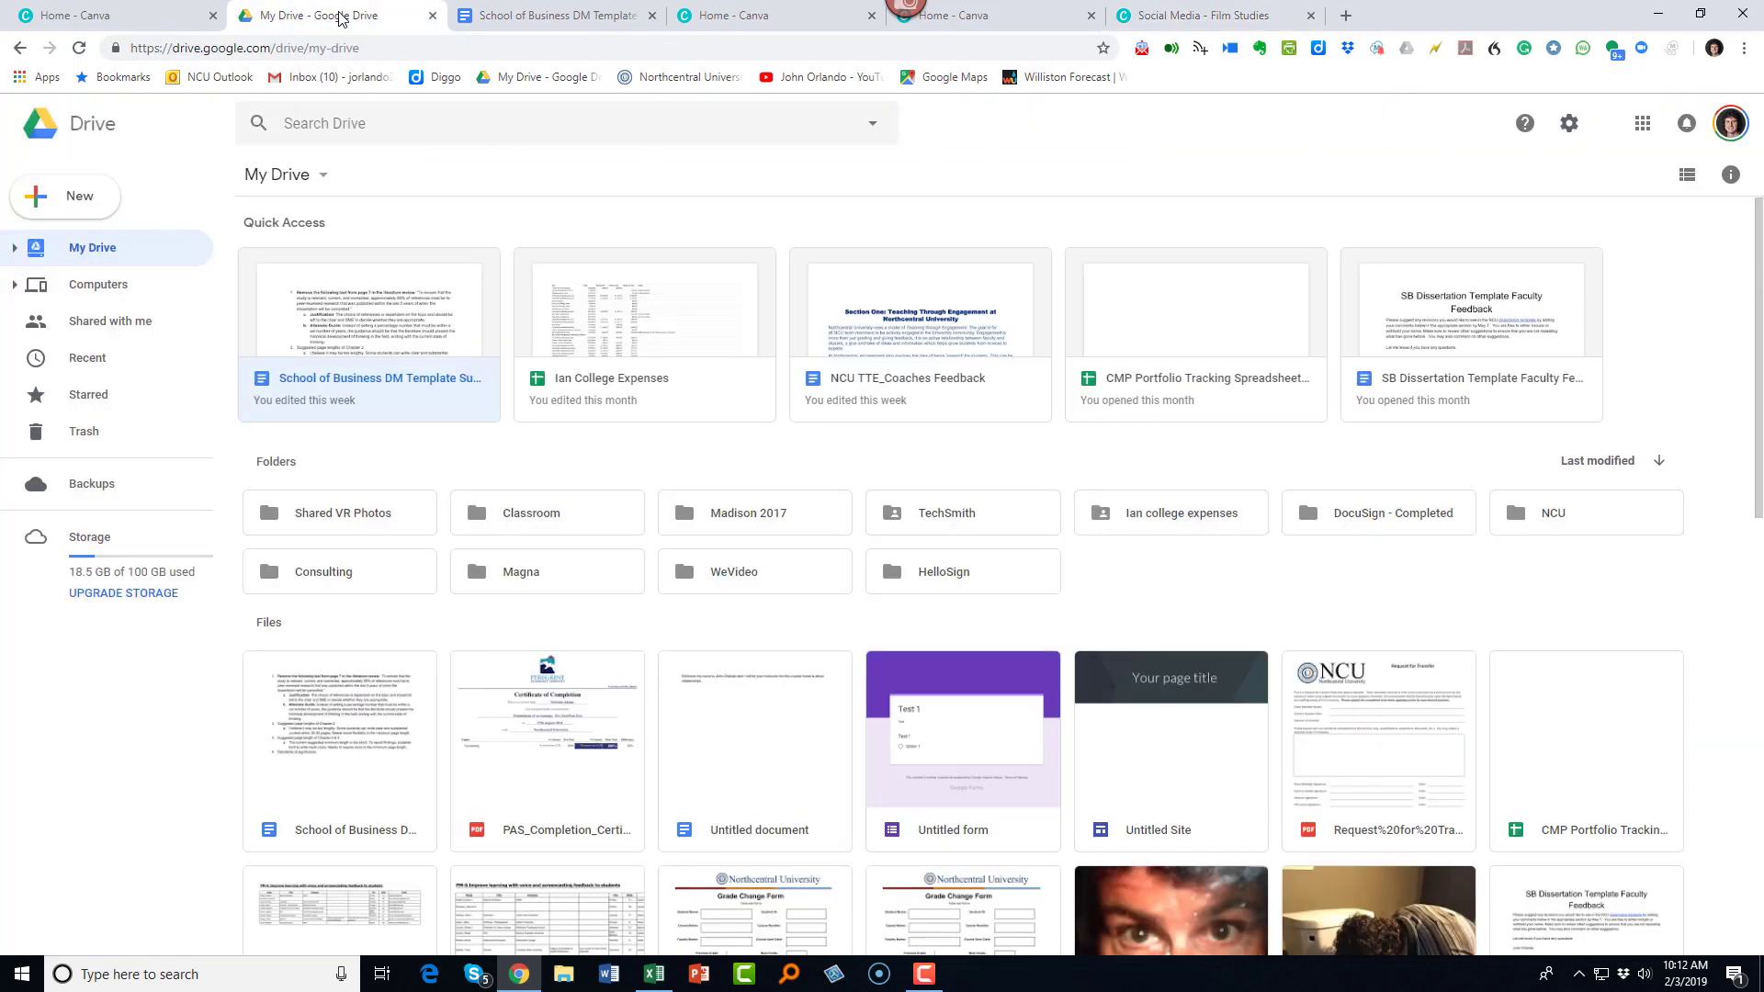
{"action": "left_click", "coordinate": [372, 341]}
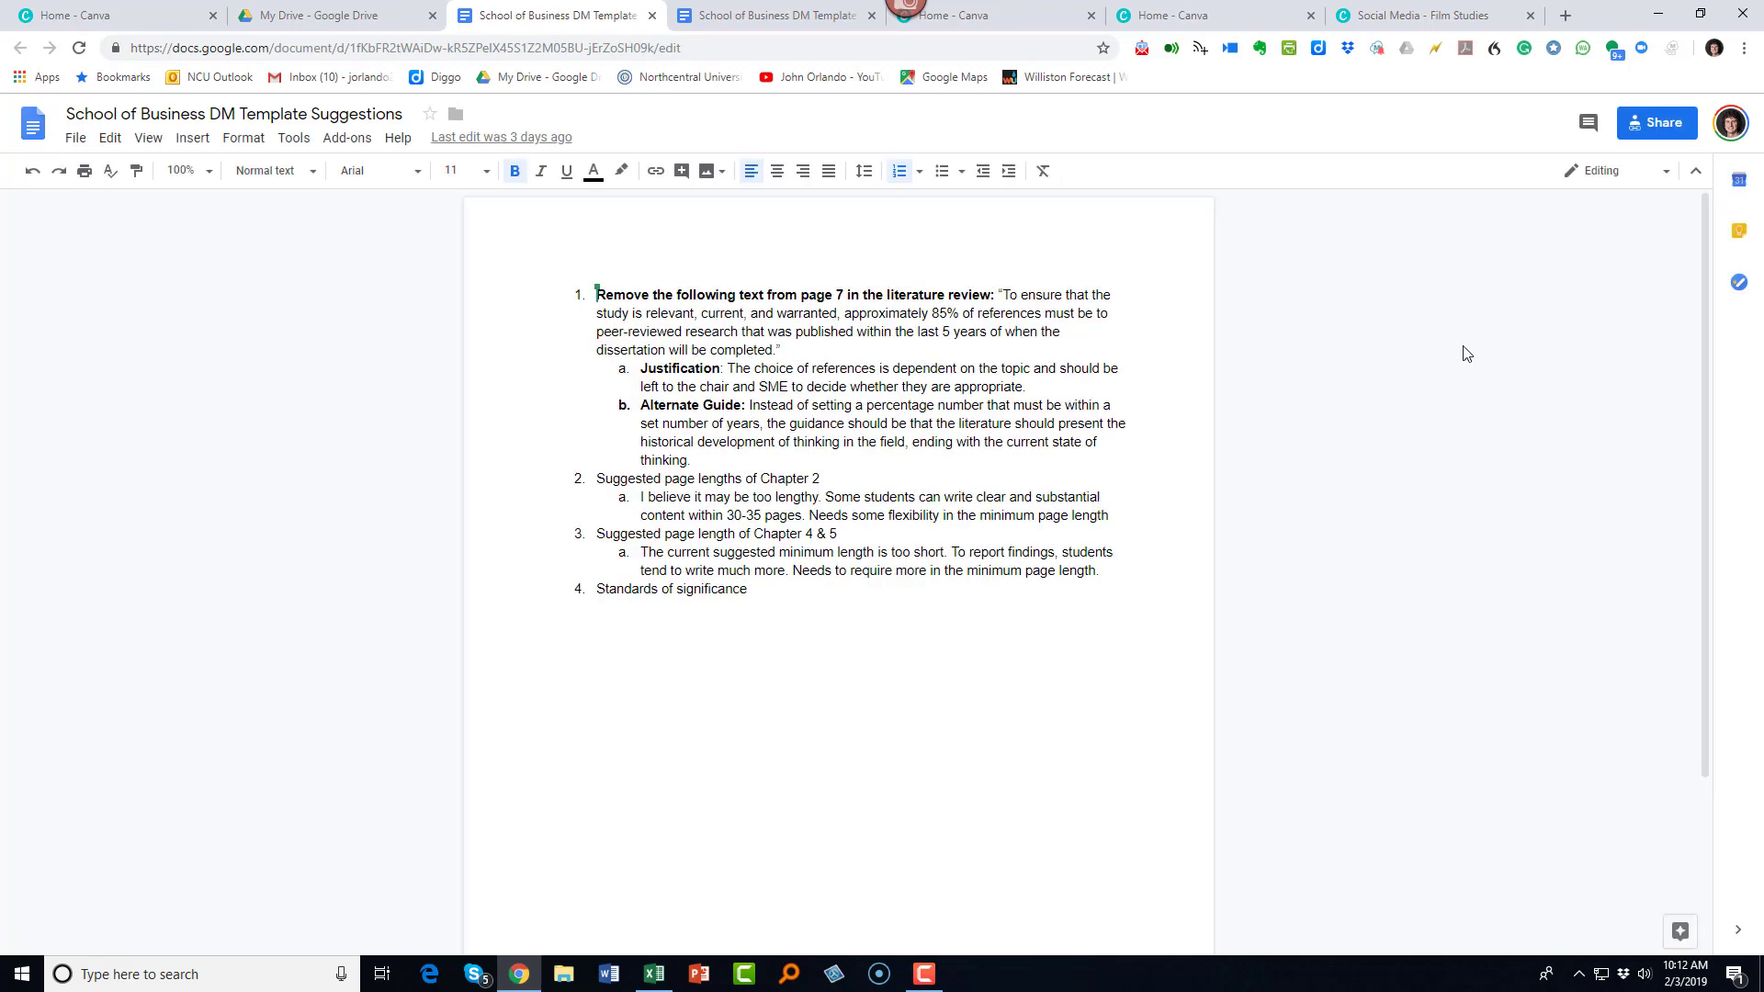
{"action": "left_click", "coordinate": [1657, 121]}
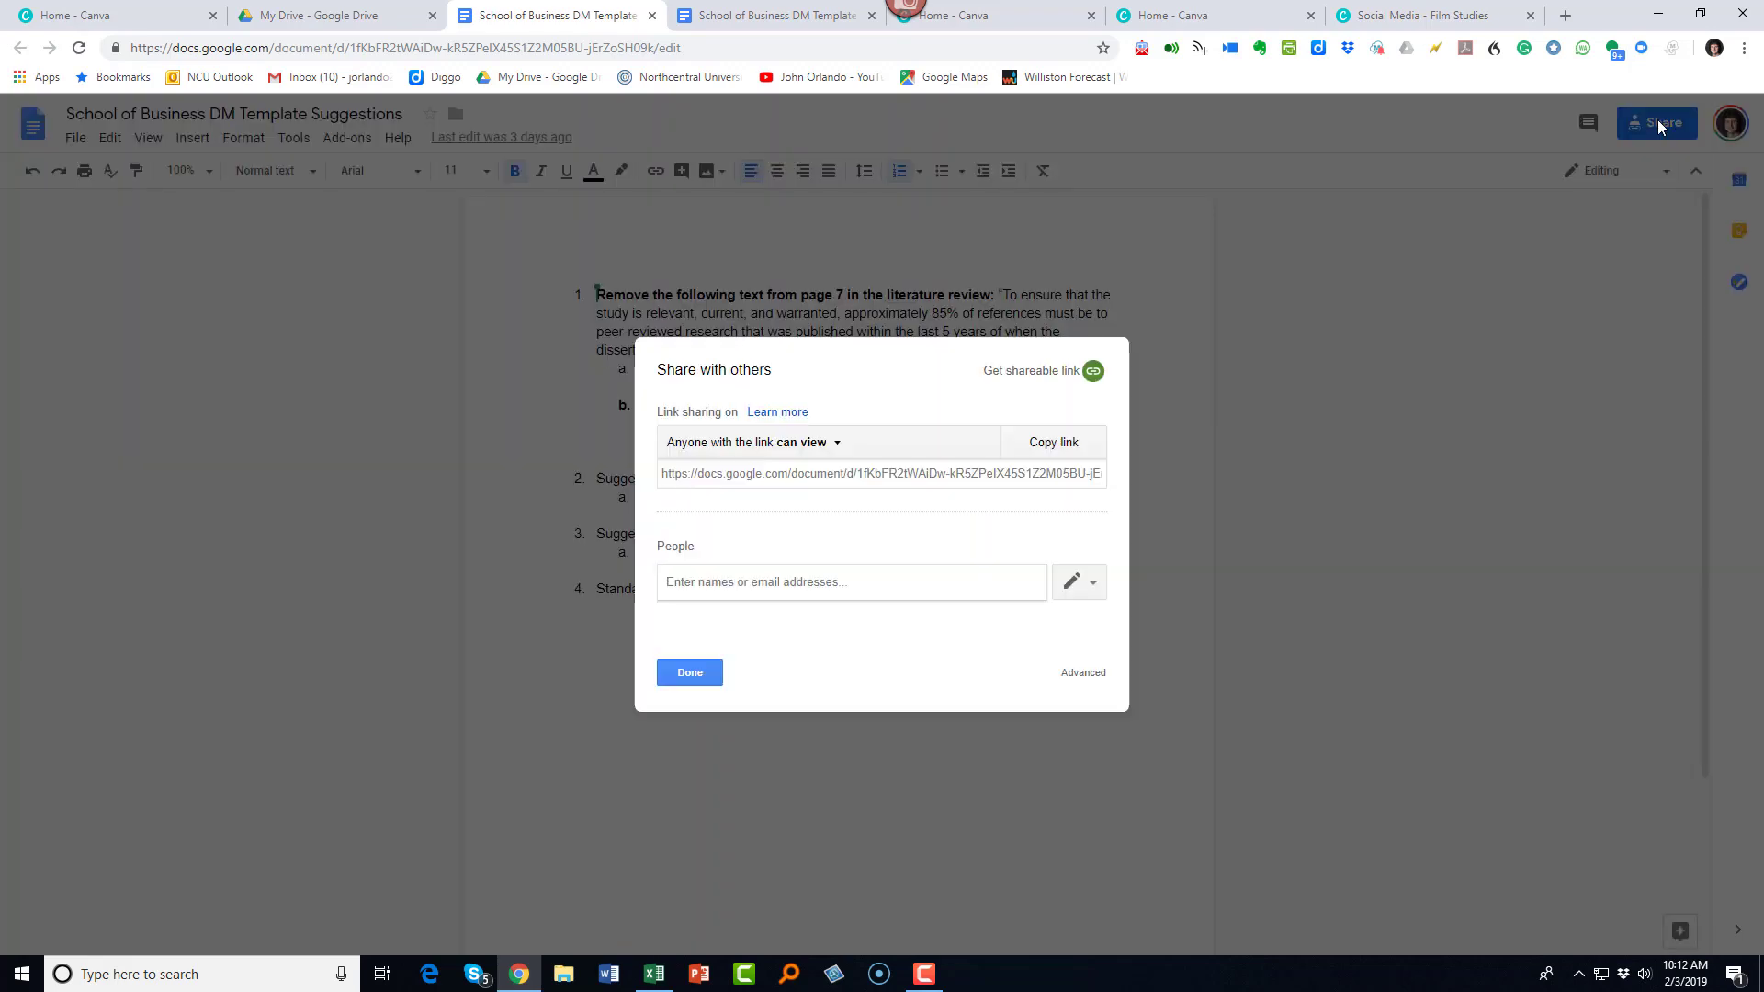
{"action": "left_click", "coordinate": [1058, 445]}
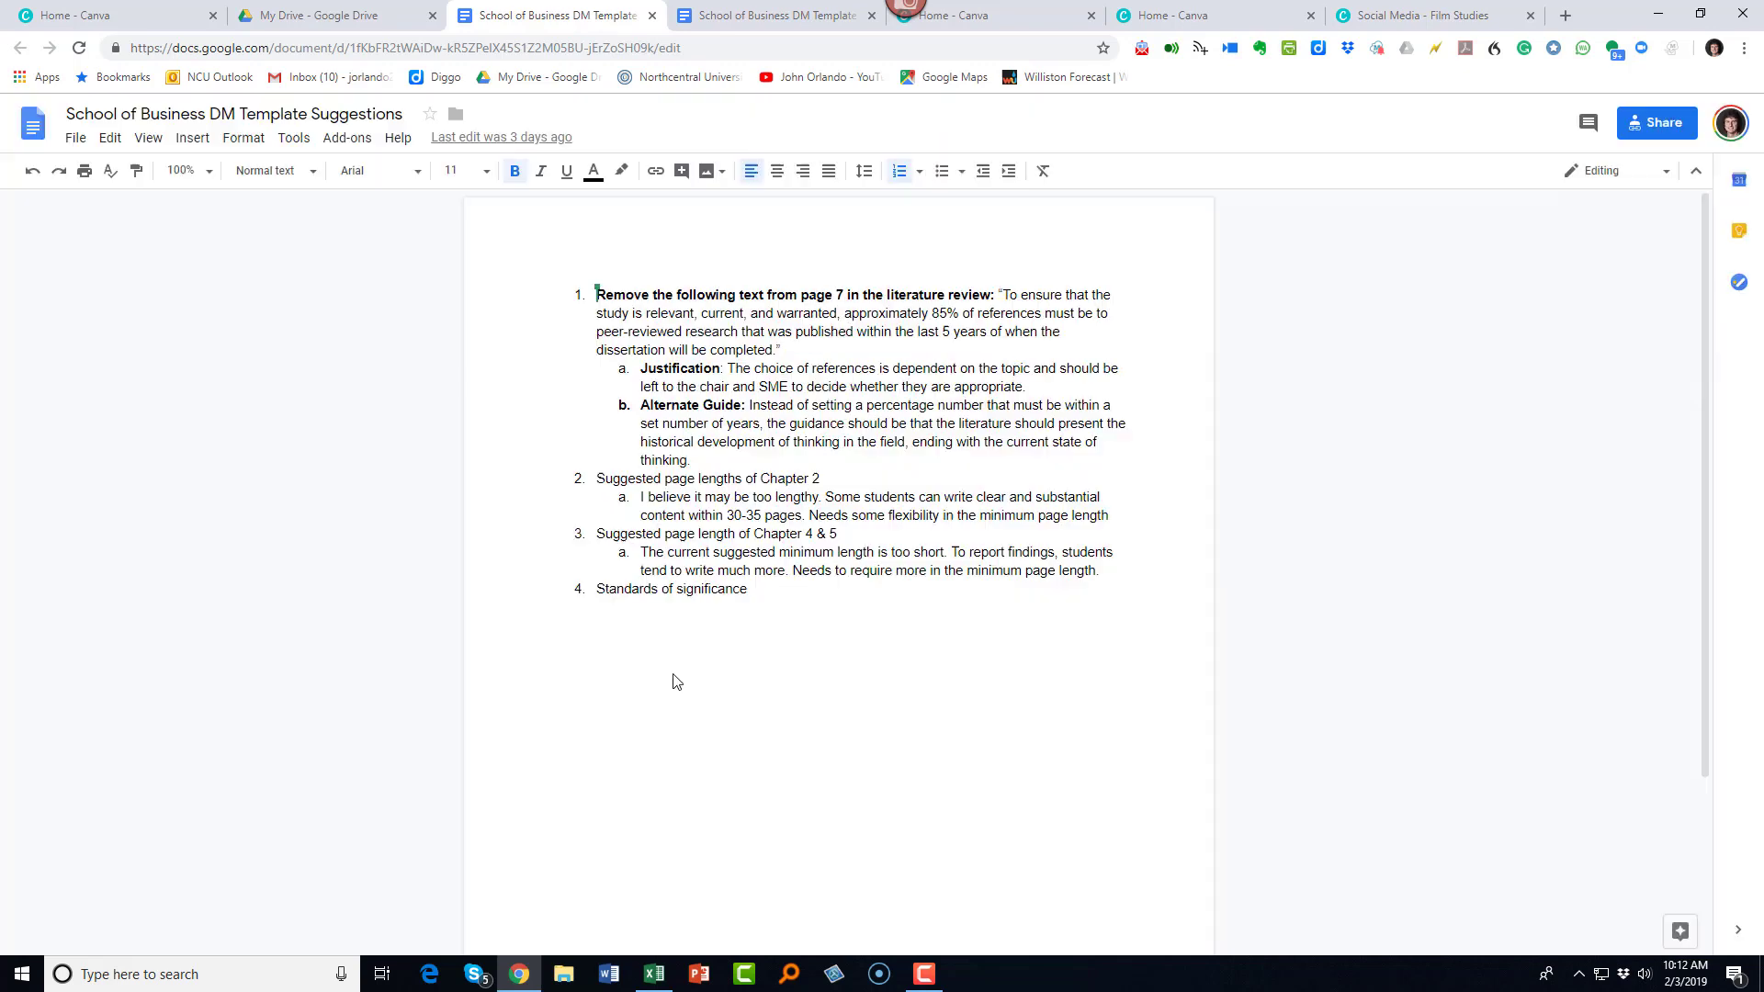
{"action": "left_click", "coordinate": [1422, 15]}
- Crop the Godfather photo
{"action": "double_click", "coordinate": [1165, 561]}
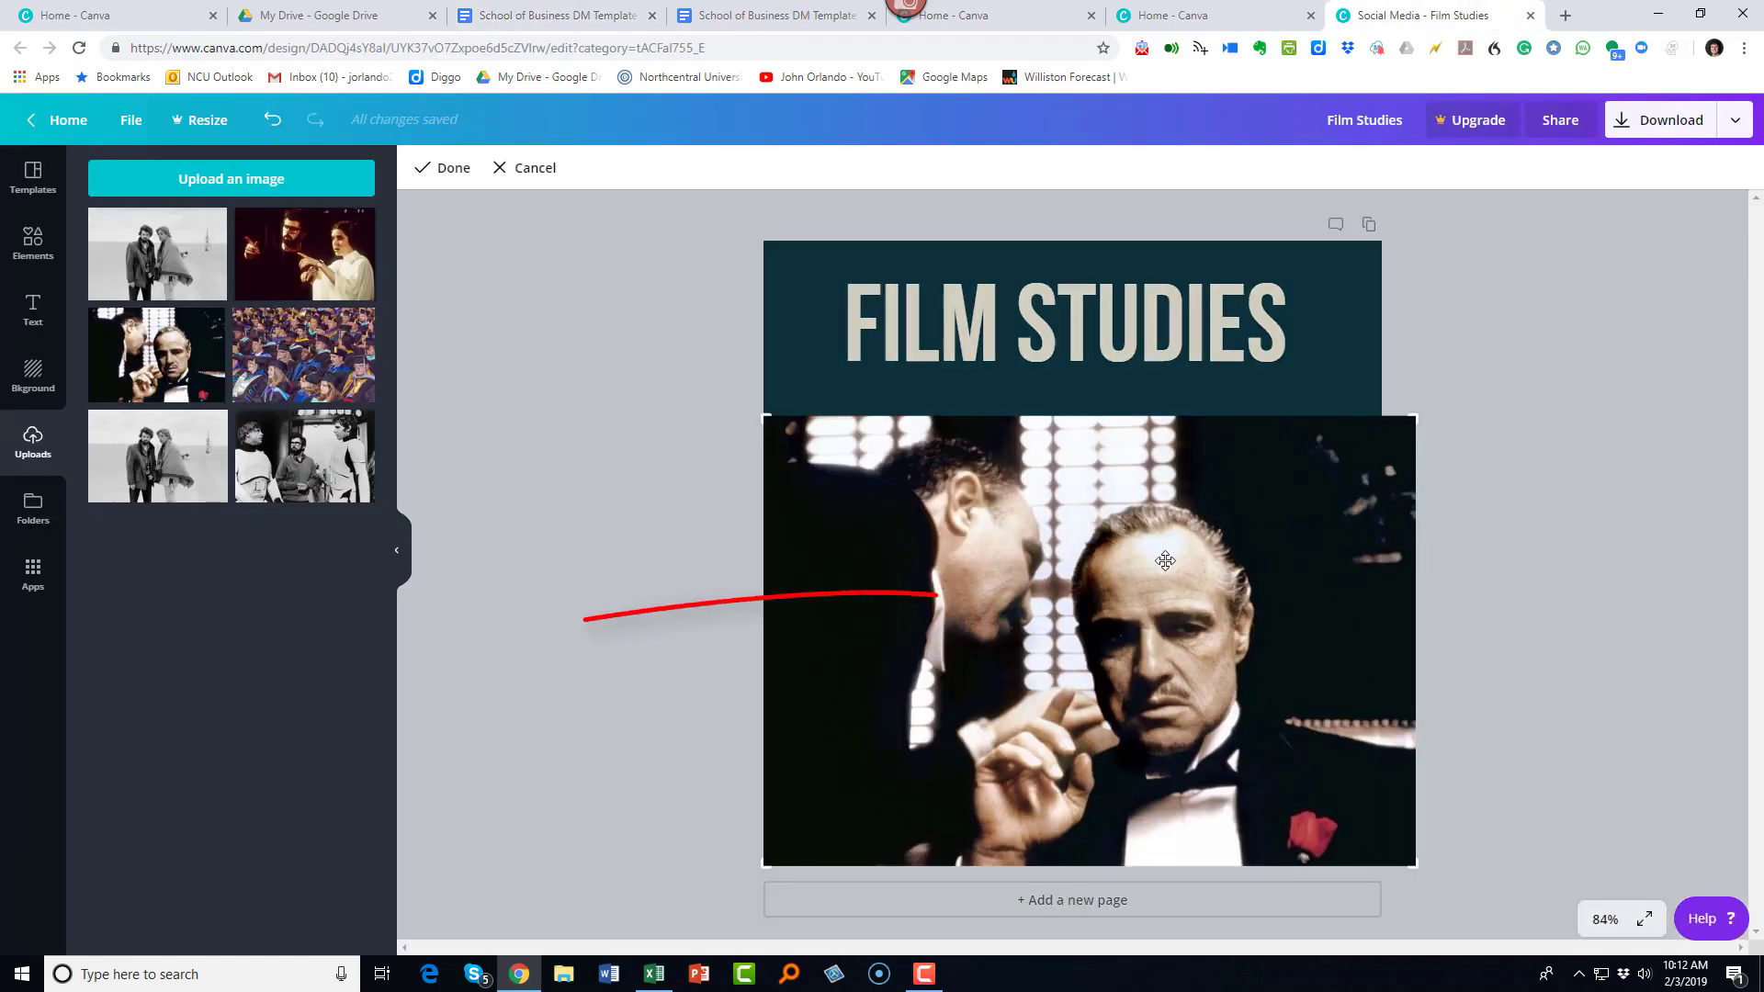
{"action": "left_click_drag", "start_coordinate": [852, 499], "coordinate": [874, 742]}
{"action": "left_click", "coordinate": [1197, 432]}
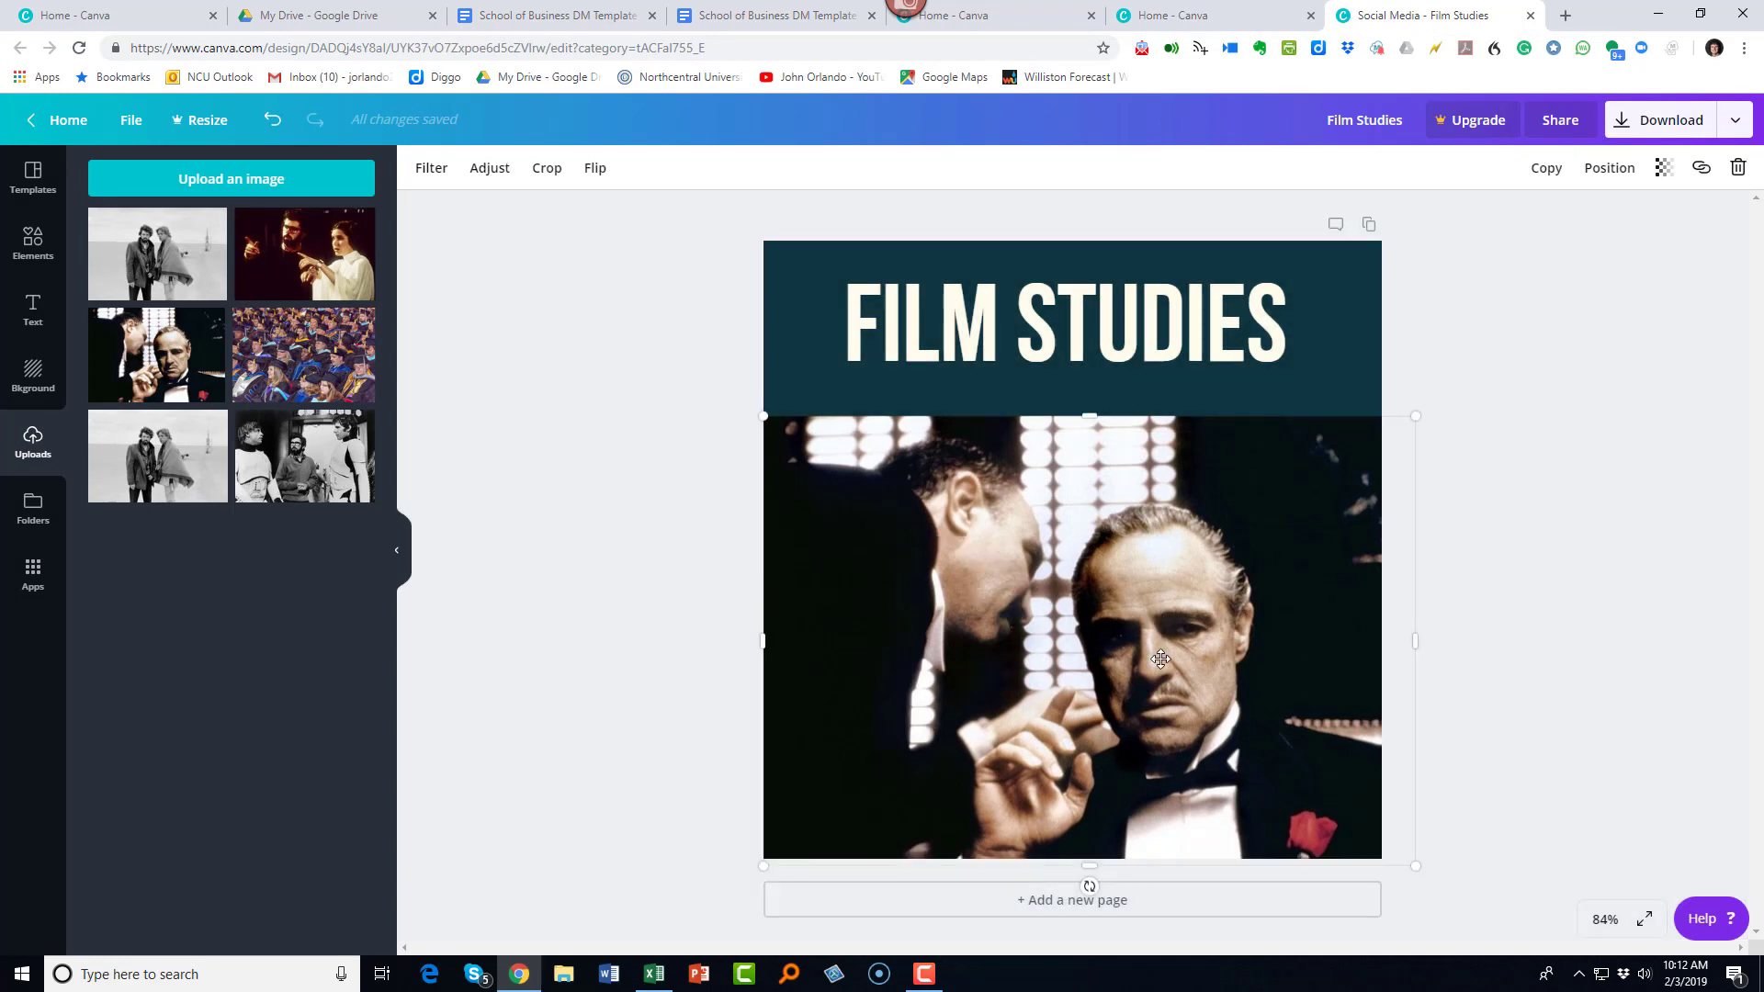
- Add a white circle, shrink it, and place it over the man's face
{"action": "left_click", "coordinate": [35, 241]}
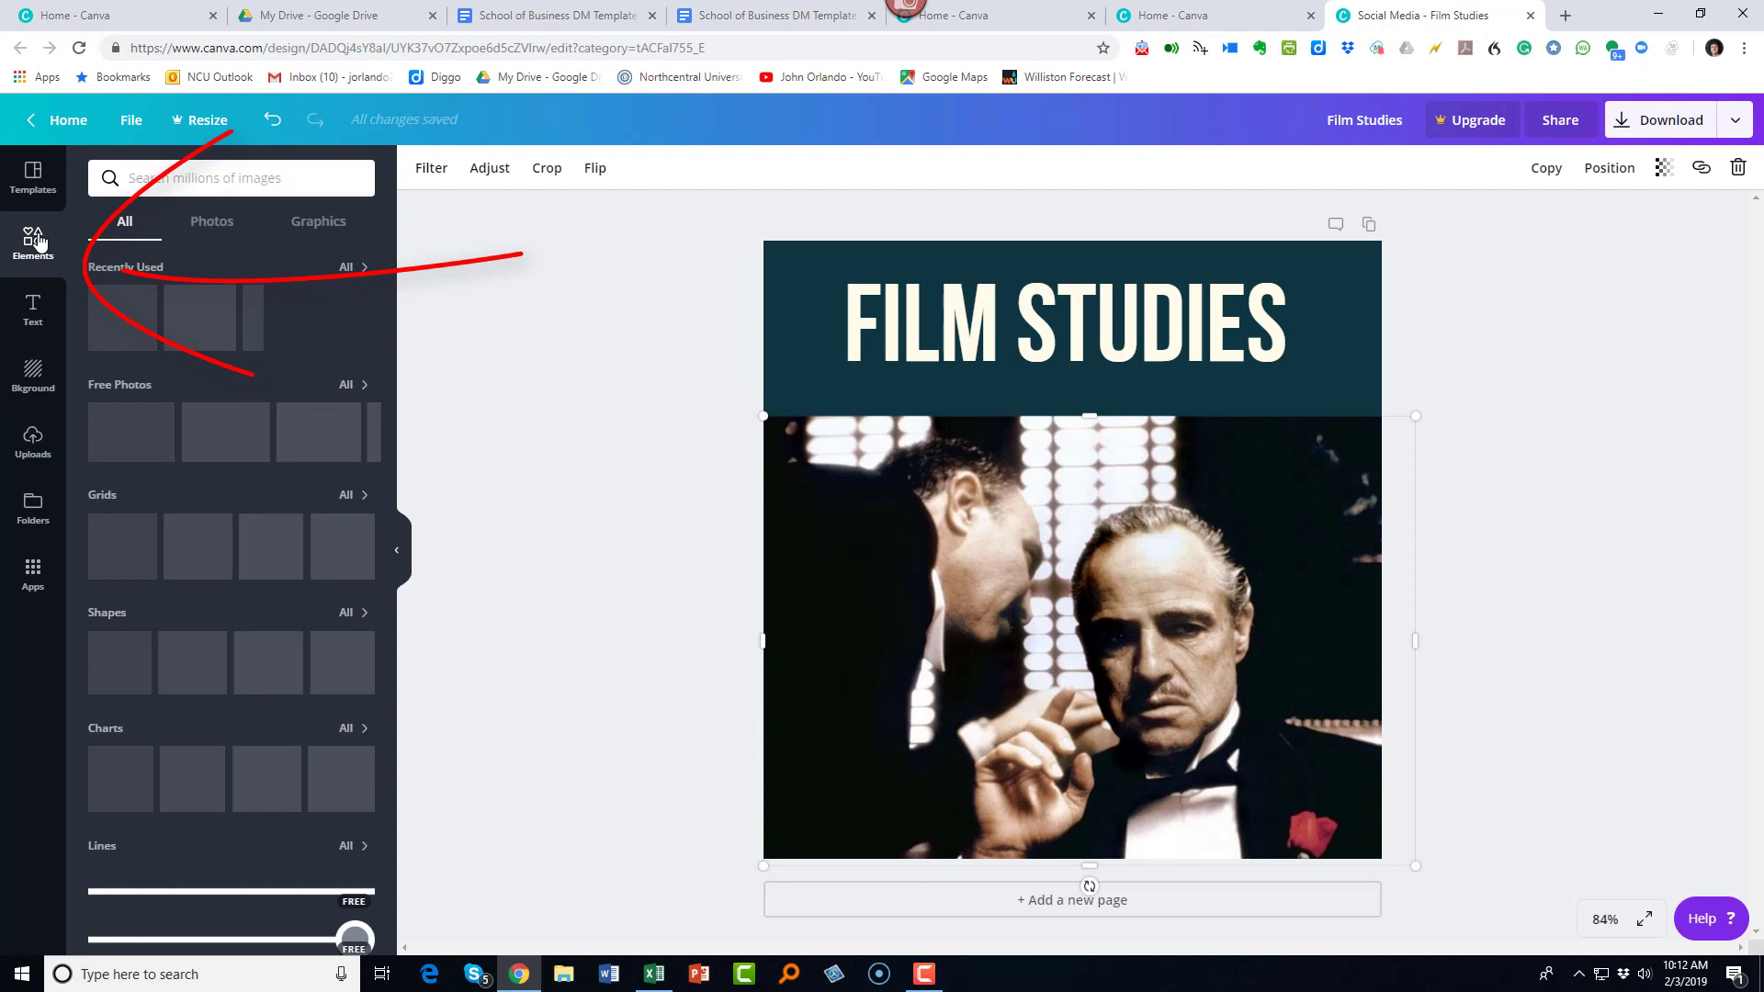
{"action": "left_click", "coordinate": [192, 328]}
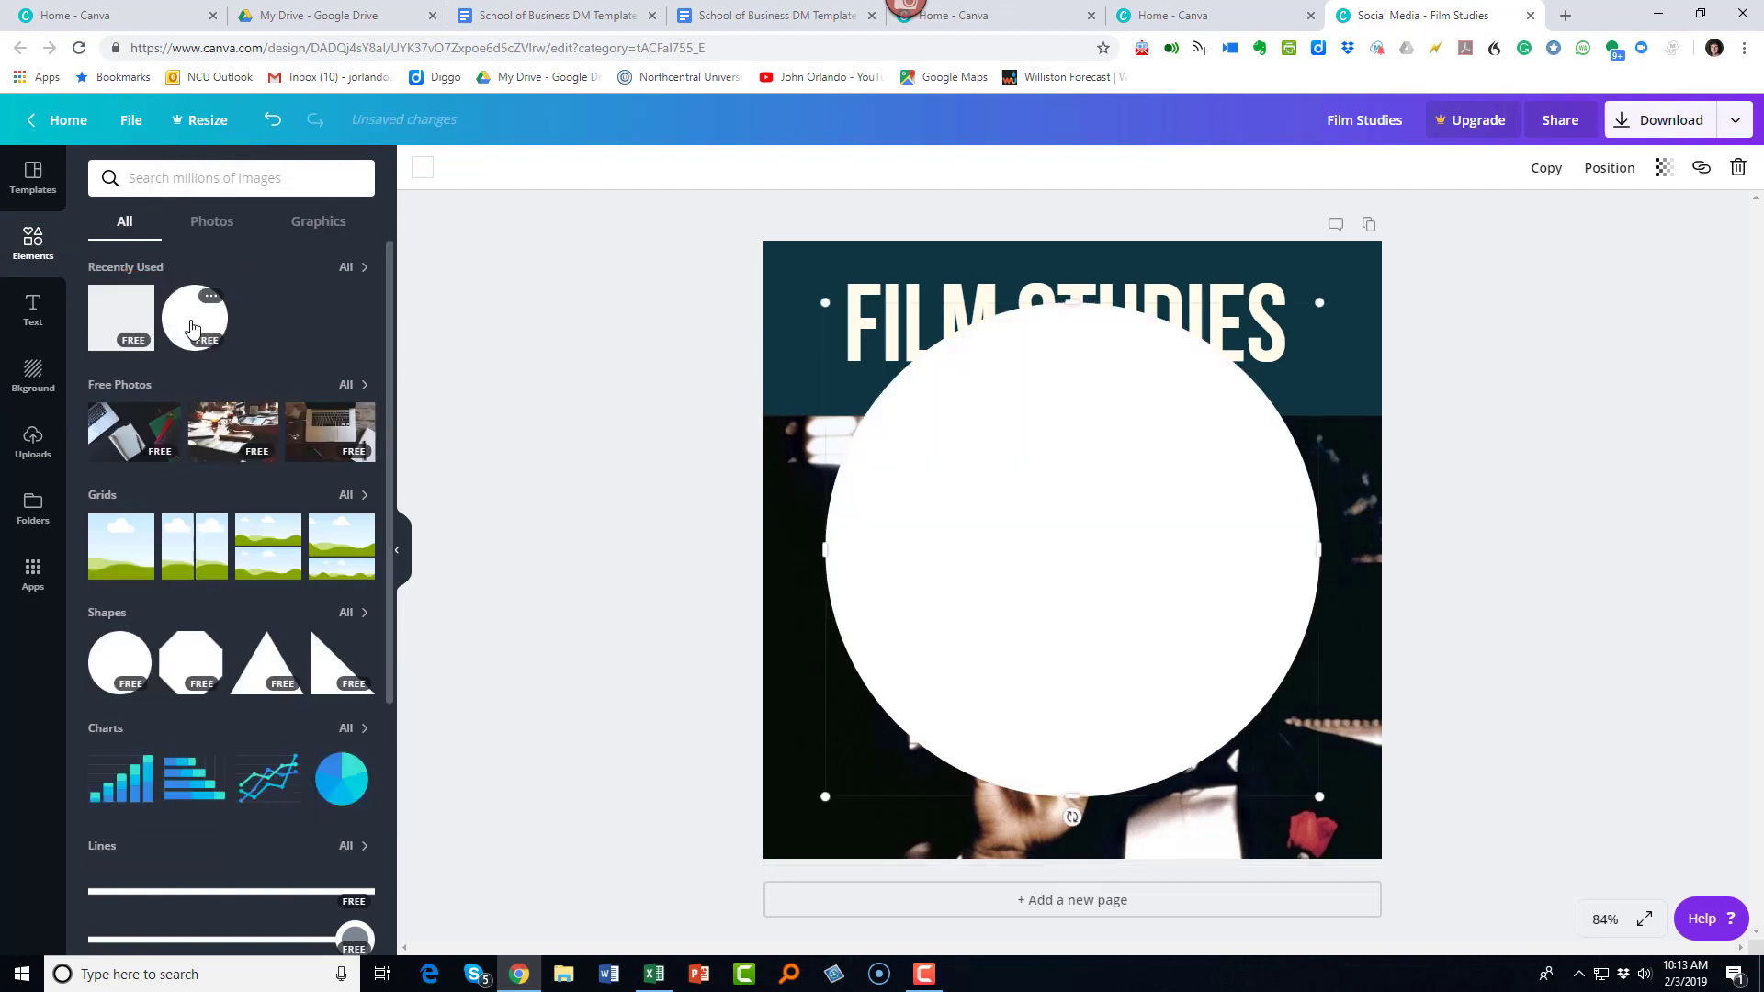
{"action": "left_click_drag", "start_coordinate": [837, 321], "coordinate": [1142, 620]}
{"action": "left_click_drag", "start_coordinate": [1246, 692], "coordinate": [1183, 599]}
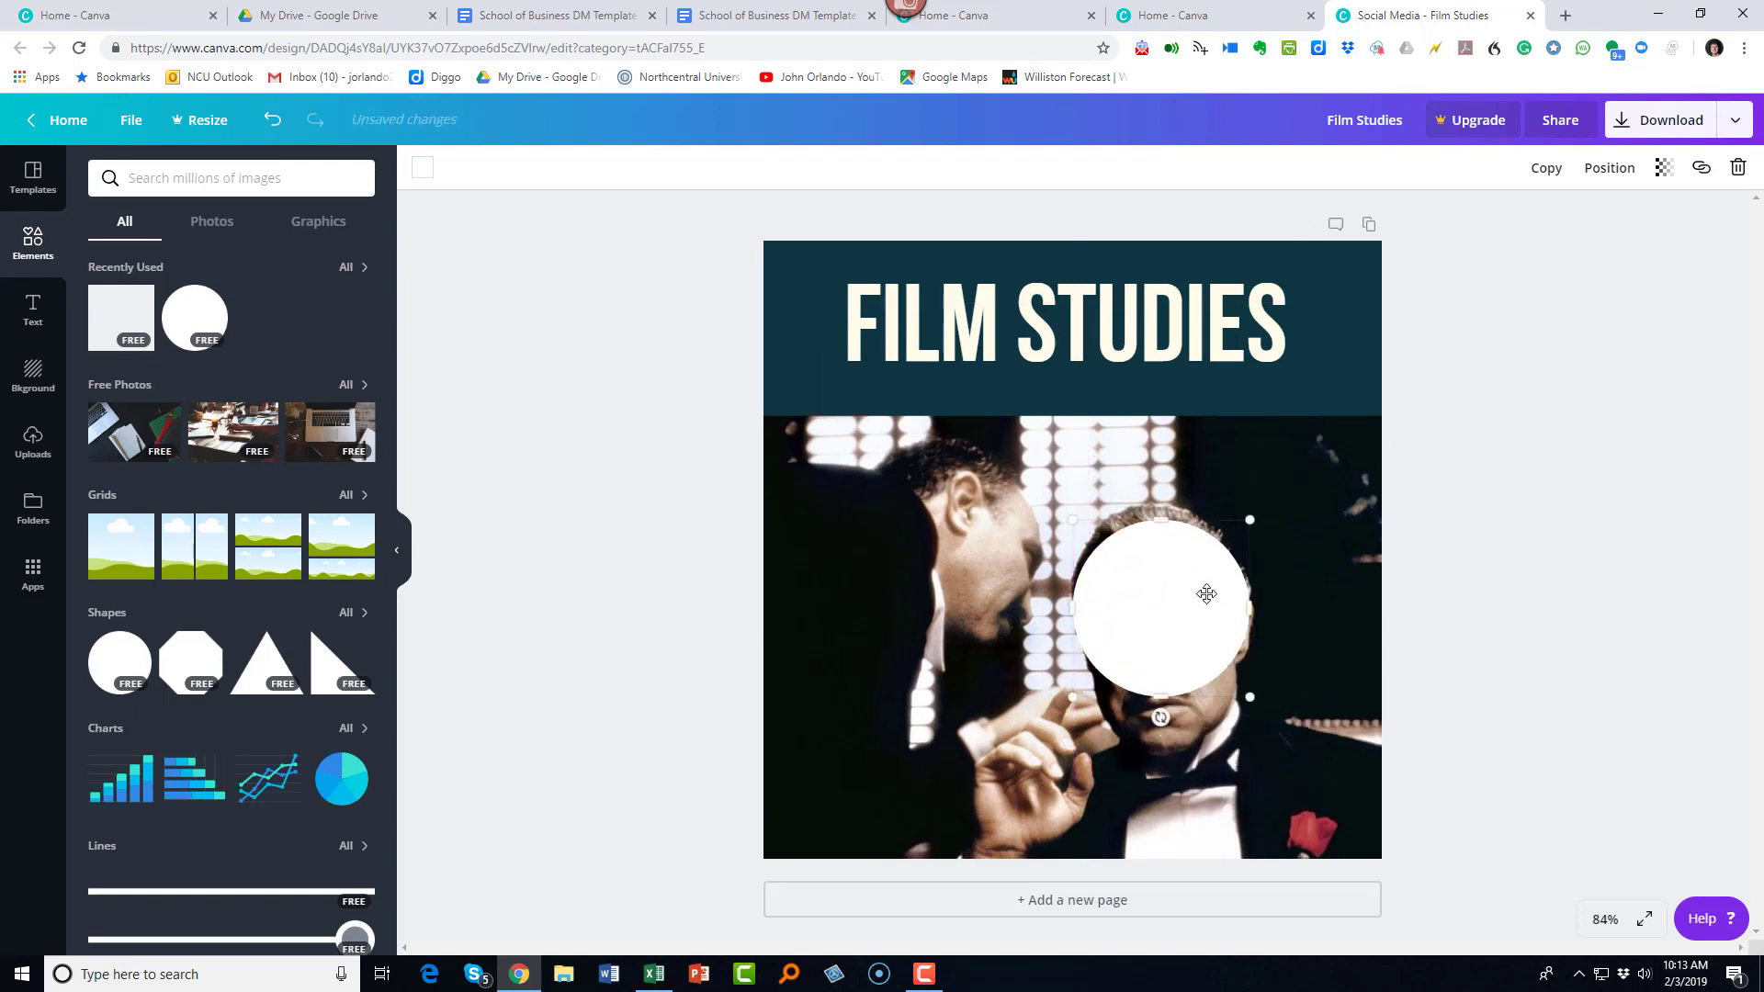
- Set the circle's transparency to 0 so it becomes invisible, then deselect it
{"action": "left_click", "coordinate": [1664, 168]}
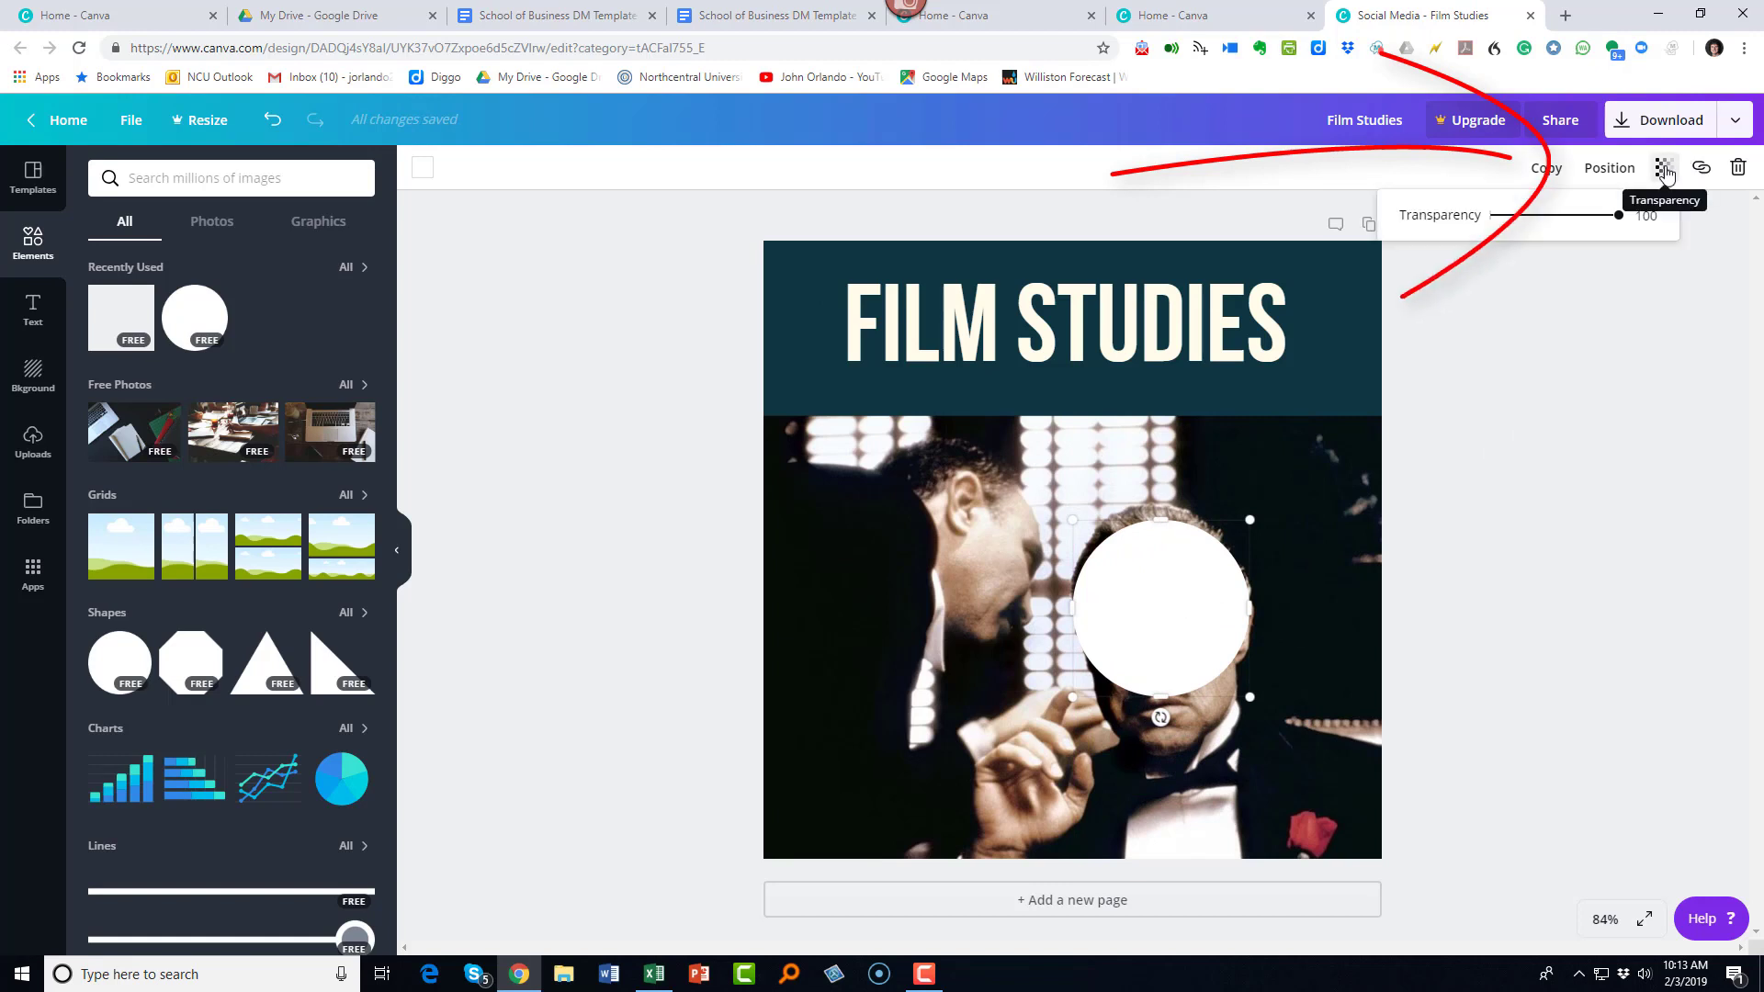
{"action": "left_click_drag", "start_coordinate": [1621, 216], "coordinate": [1488, 220]}
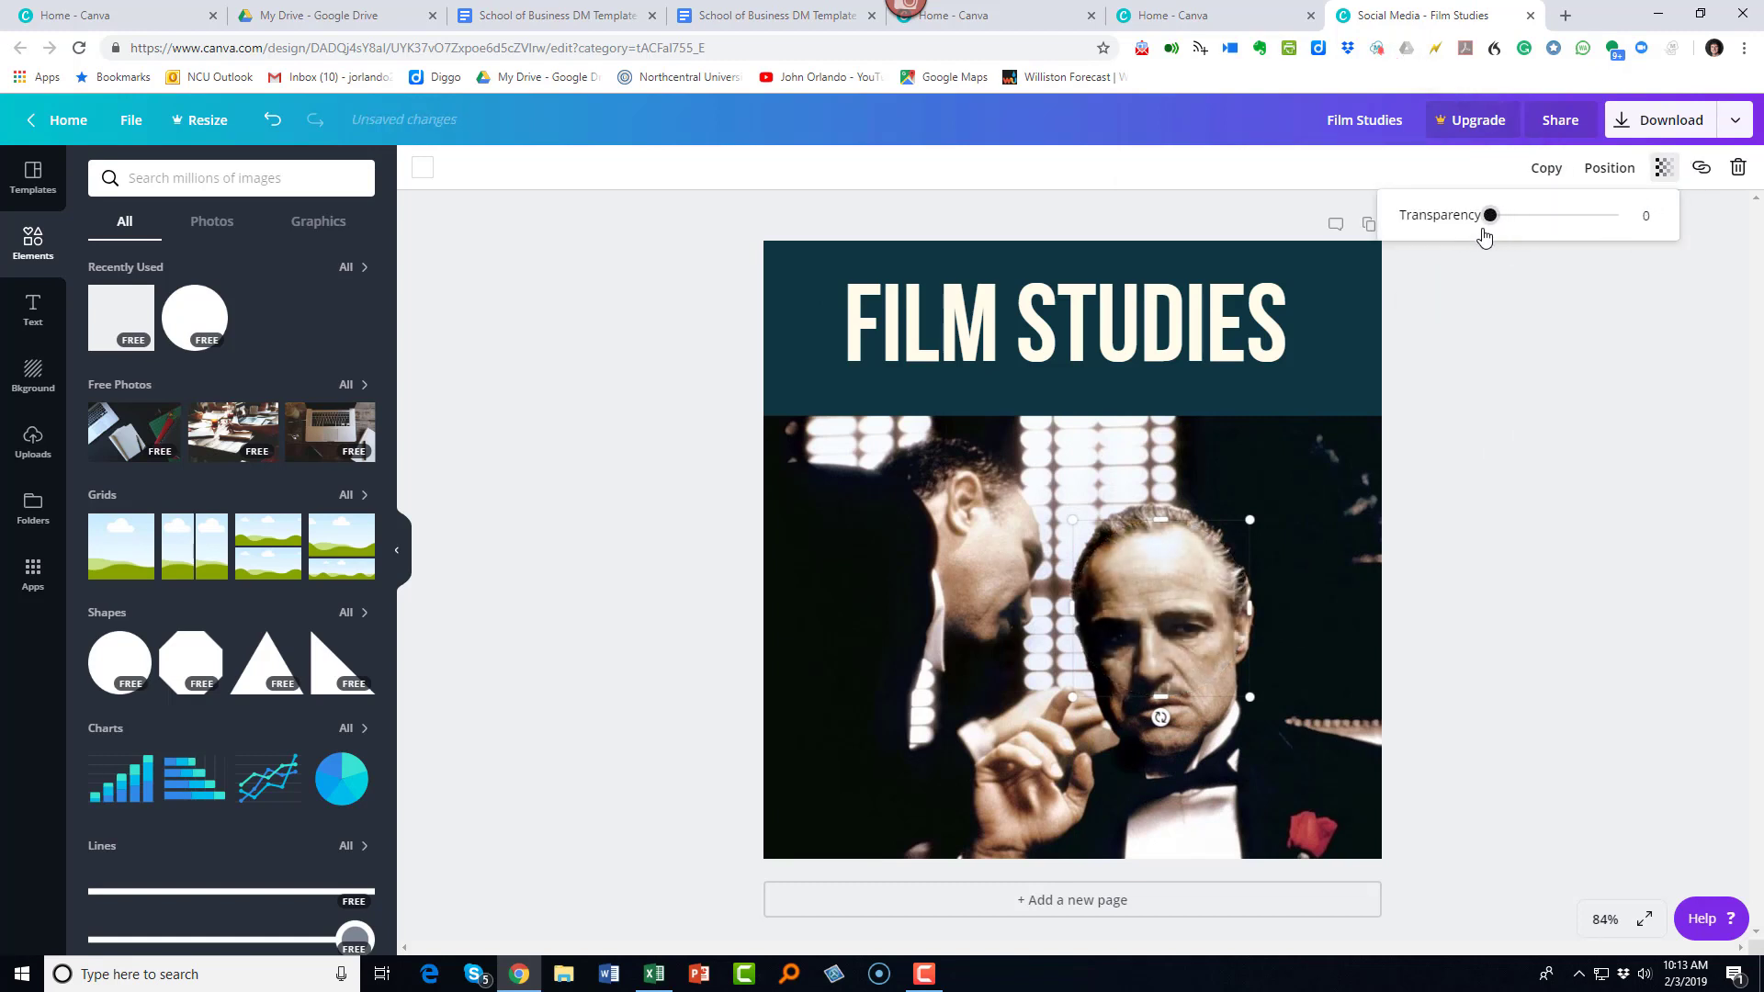
{"action": "left_click", "coordinate": [1592, 577]}
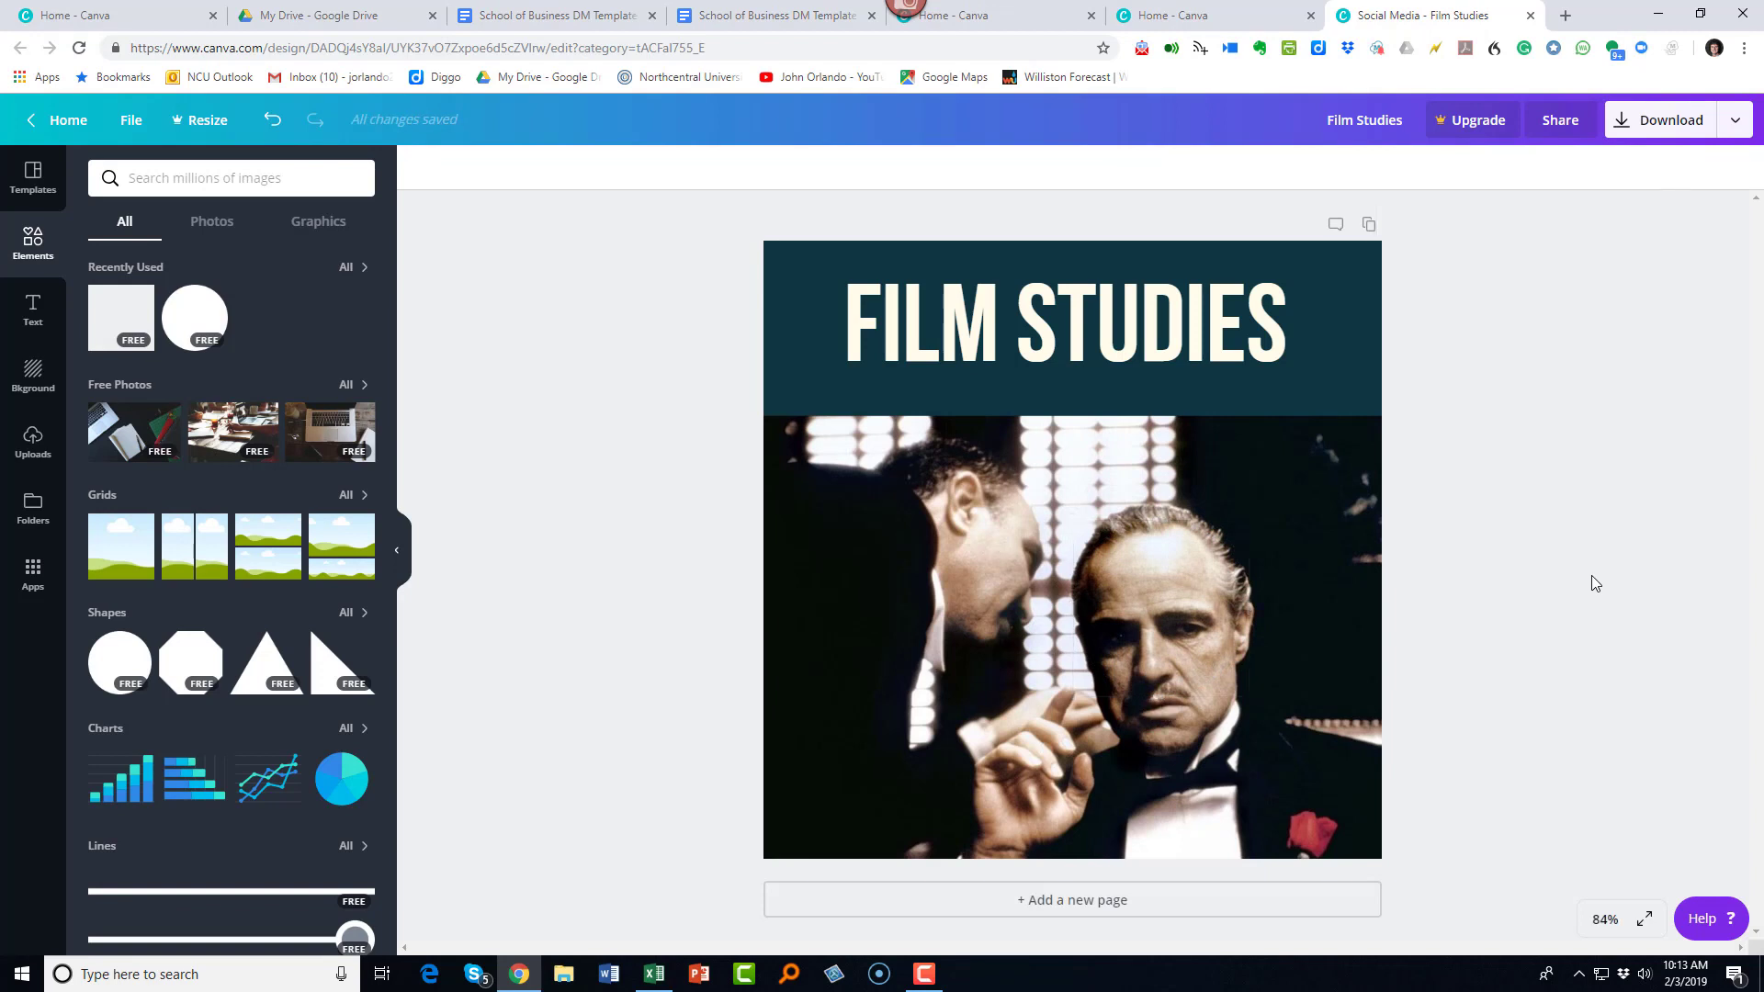
- Paste the copied Google Docs URL as the transparent circle's link and apply it
{"action": "left_click", "coordinate": [1151, 604]}
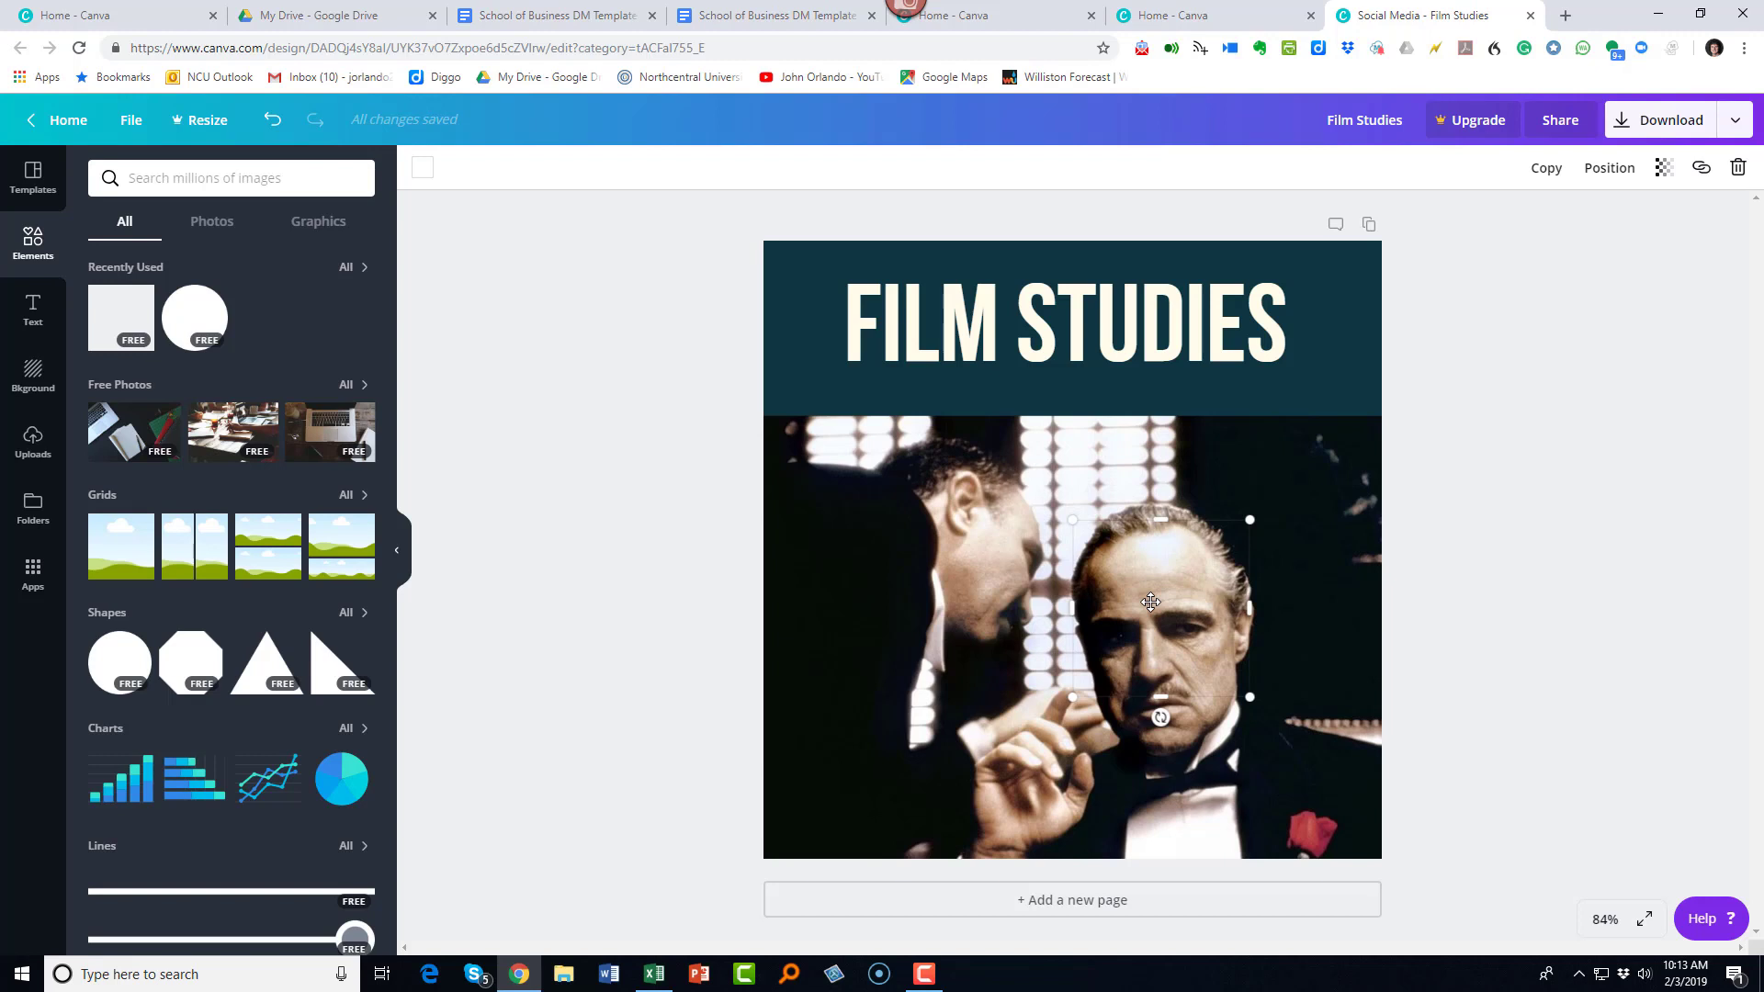
{"action": "left_click", "coordinate": [1701, 167]}
{"action": "right_click", "coordinate": [1355, 225]}
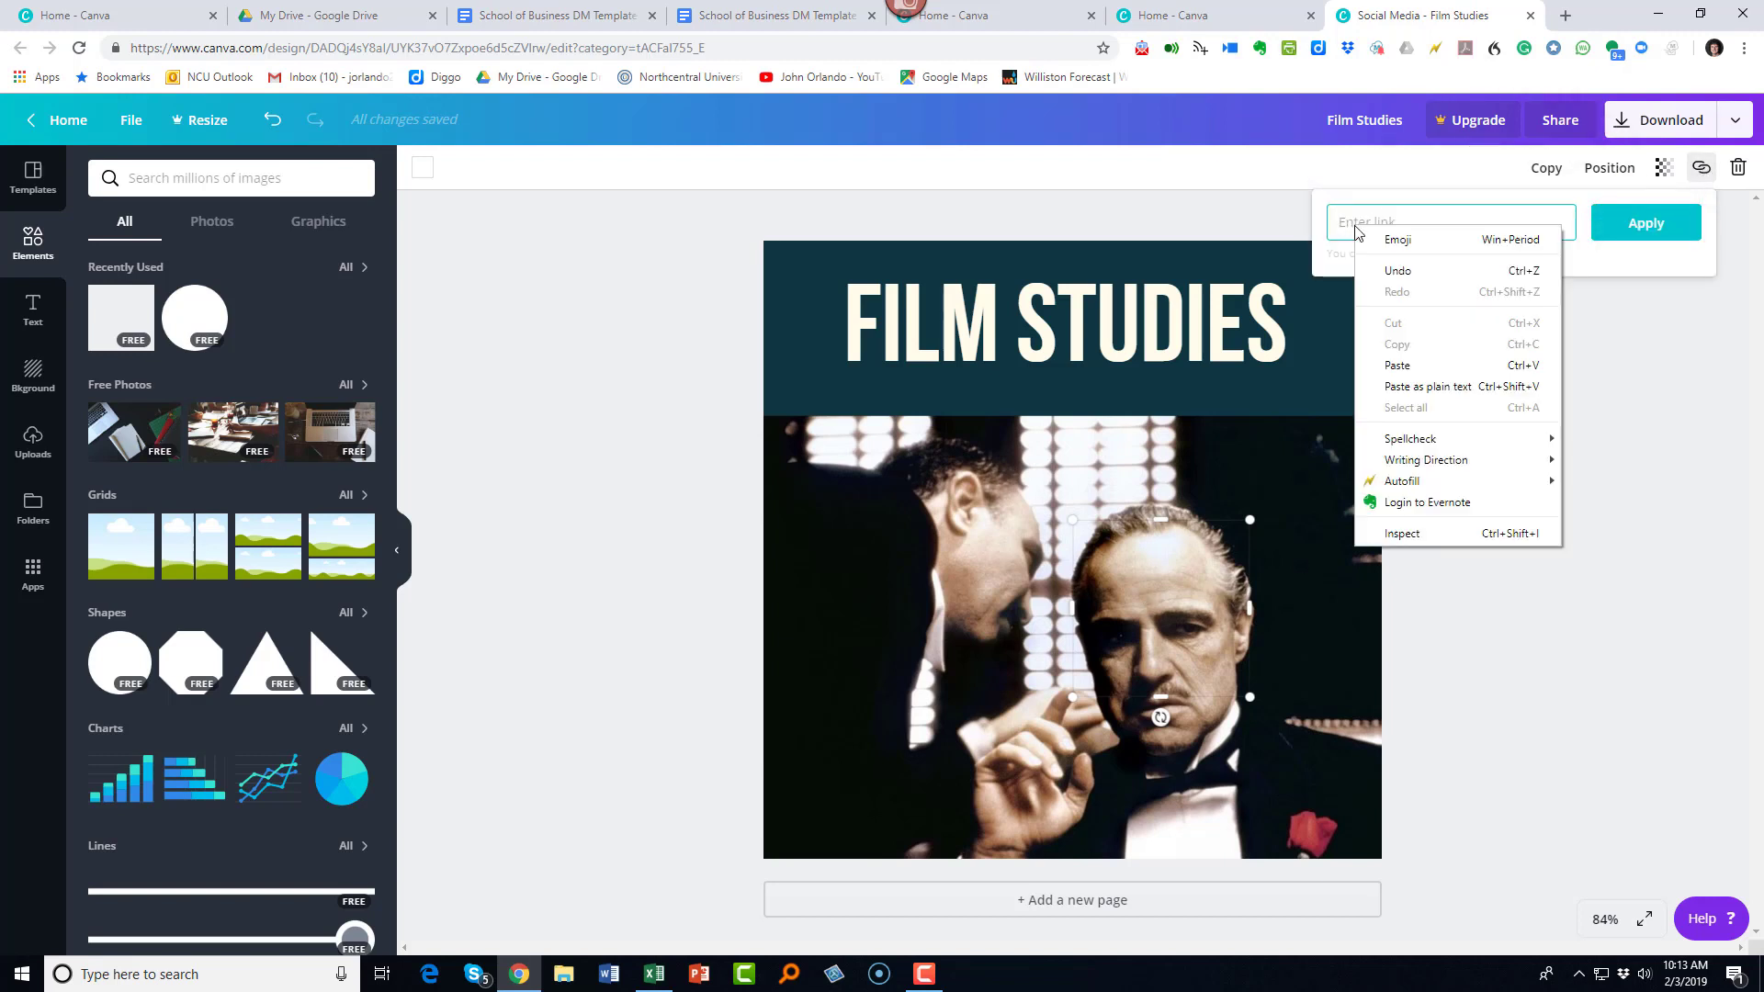
{"action": "left_click", "coordinate": [1394, 365]}
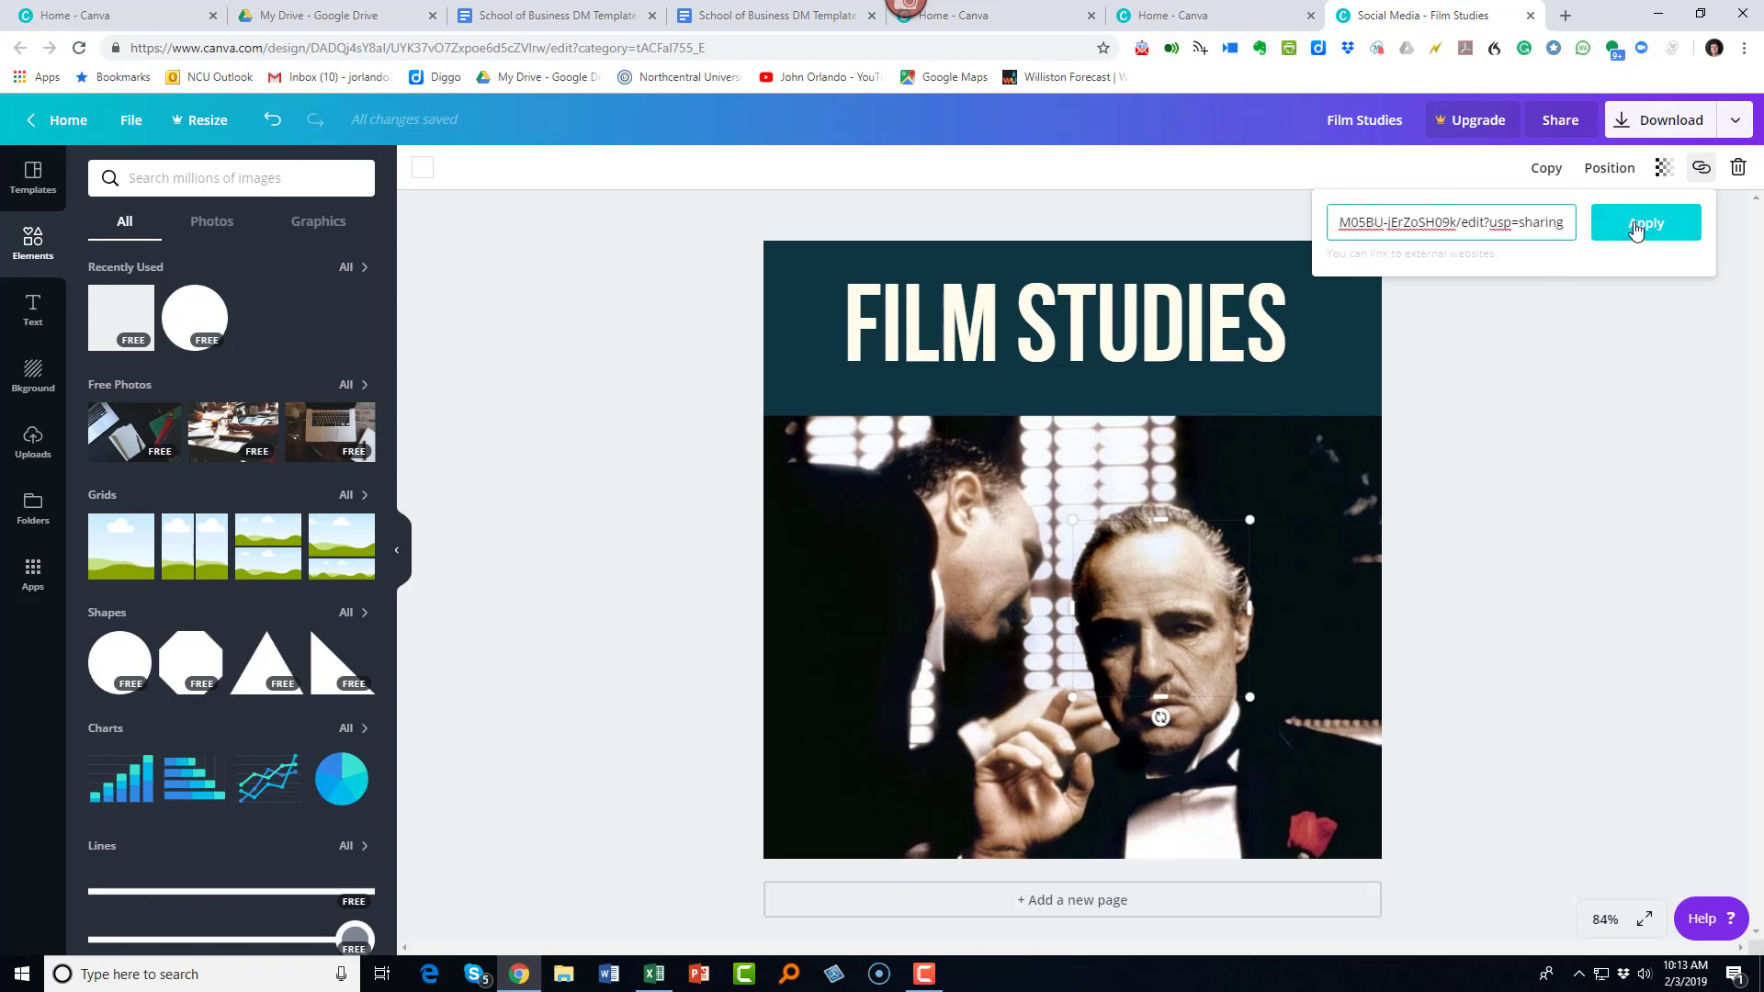
{"action": "left_click", "coordinate": [1640, 224]}
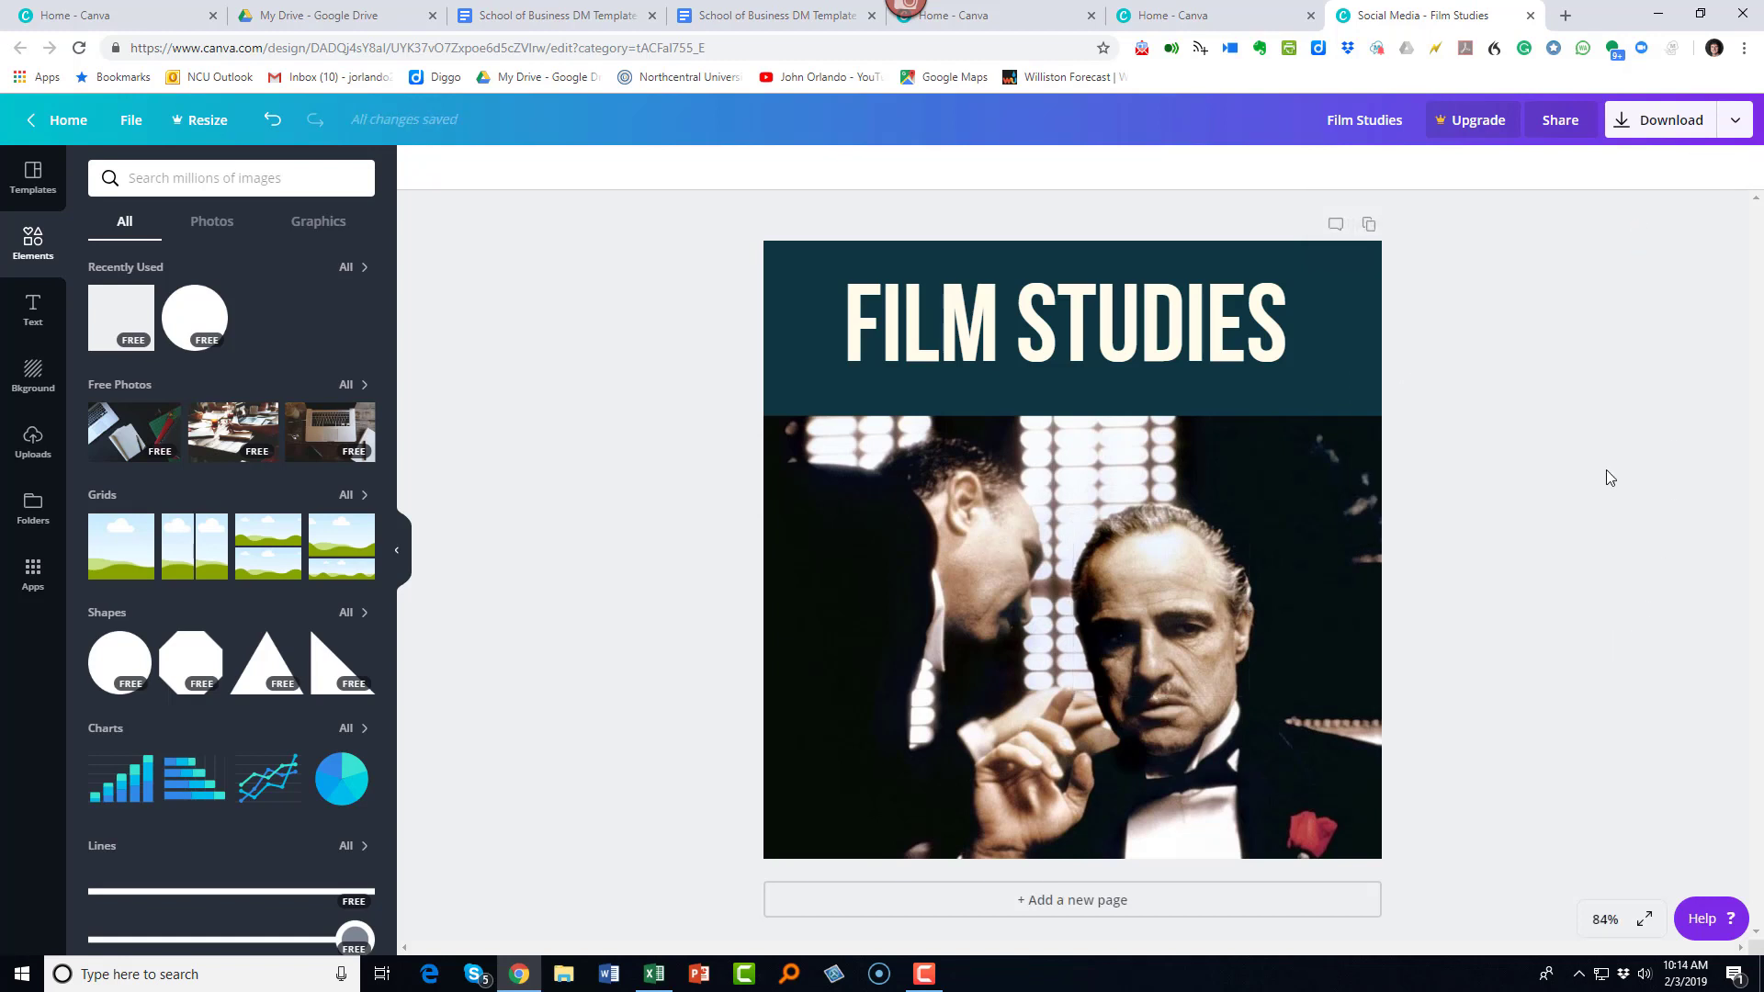
- Present the design full screen, confirm the face link opens the Google Doc, then exit
{"action": "left_click", "coordinate": [1739, 122]}
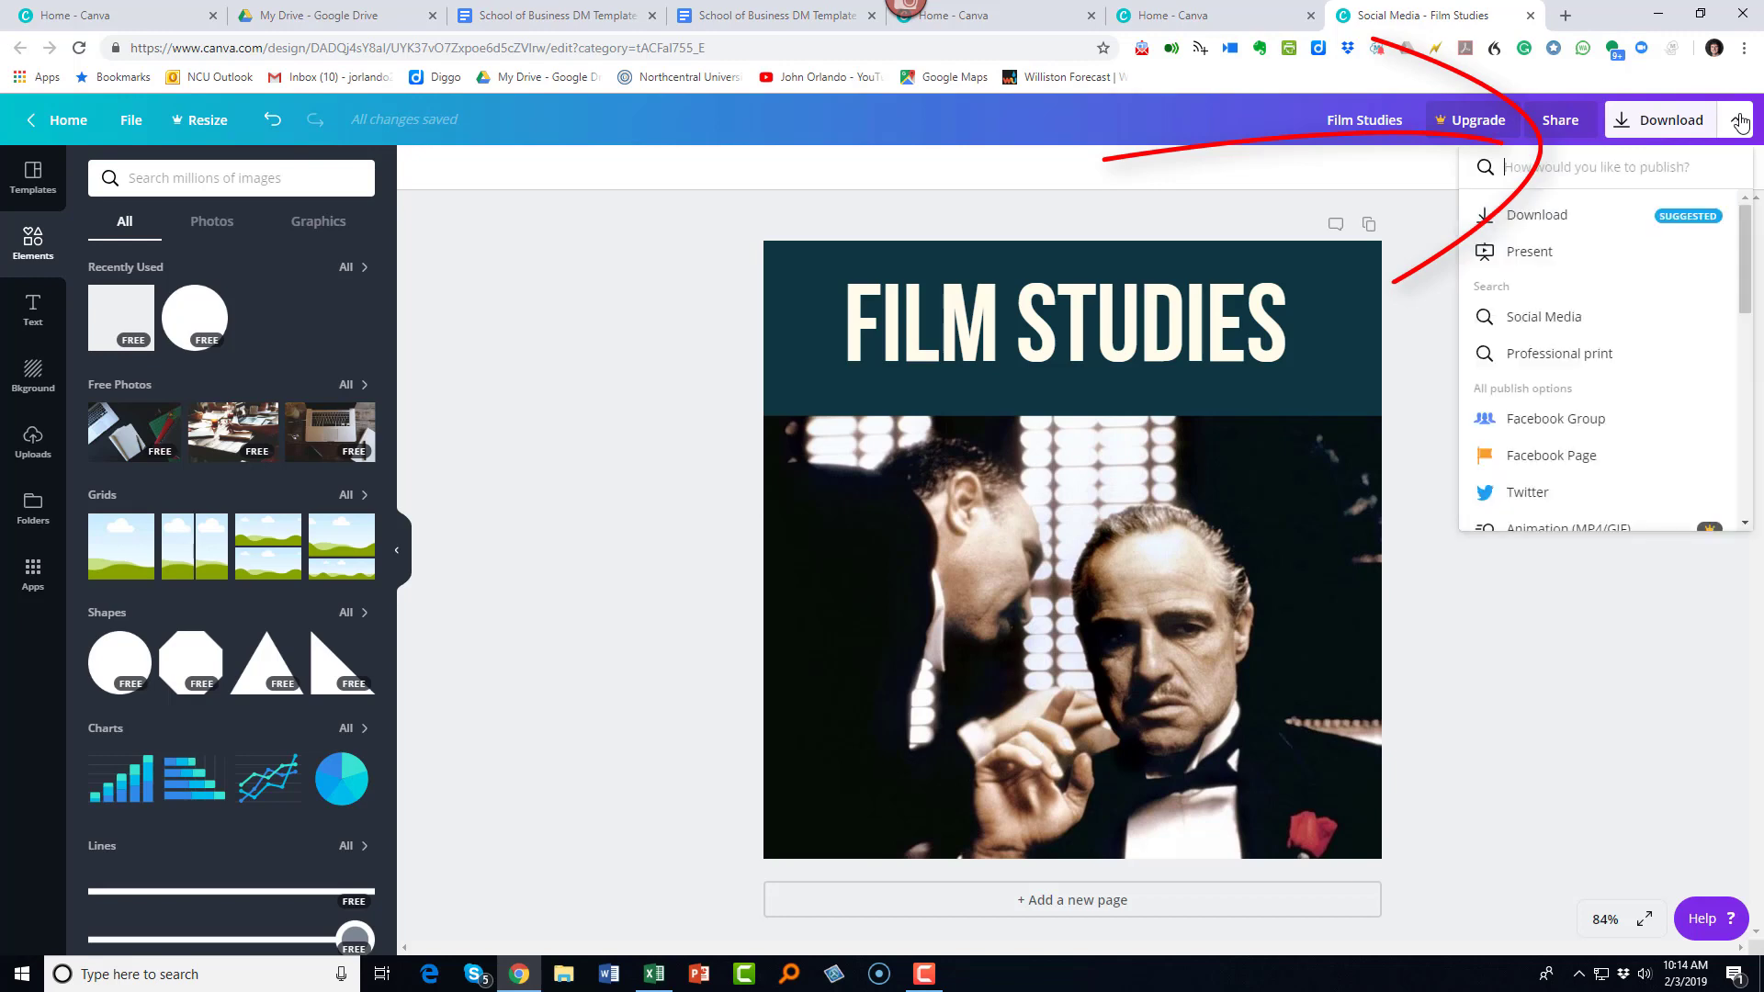
{"action": "left_click", "coordinate": [1531, 253]}
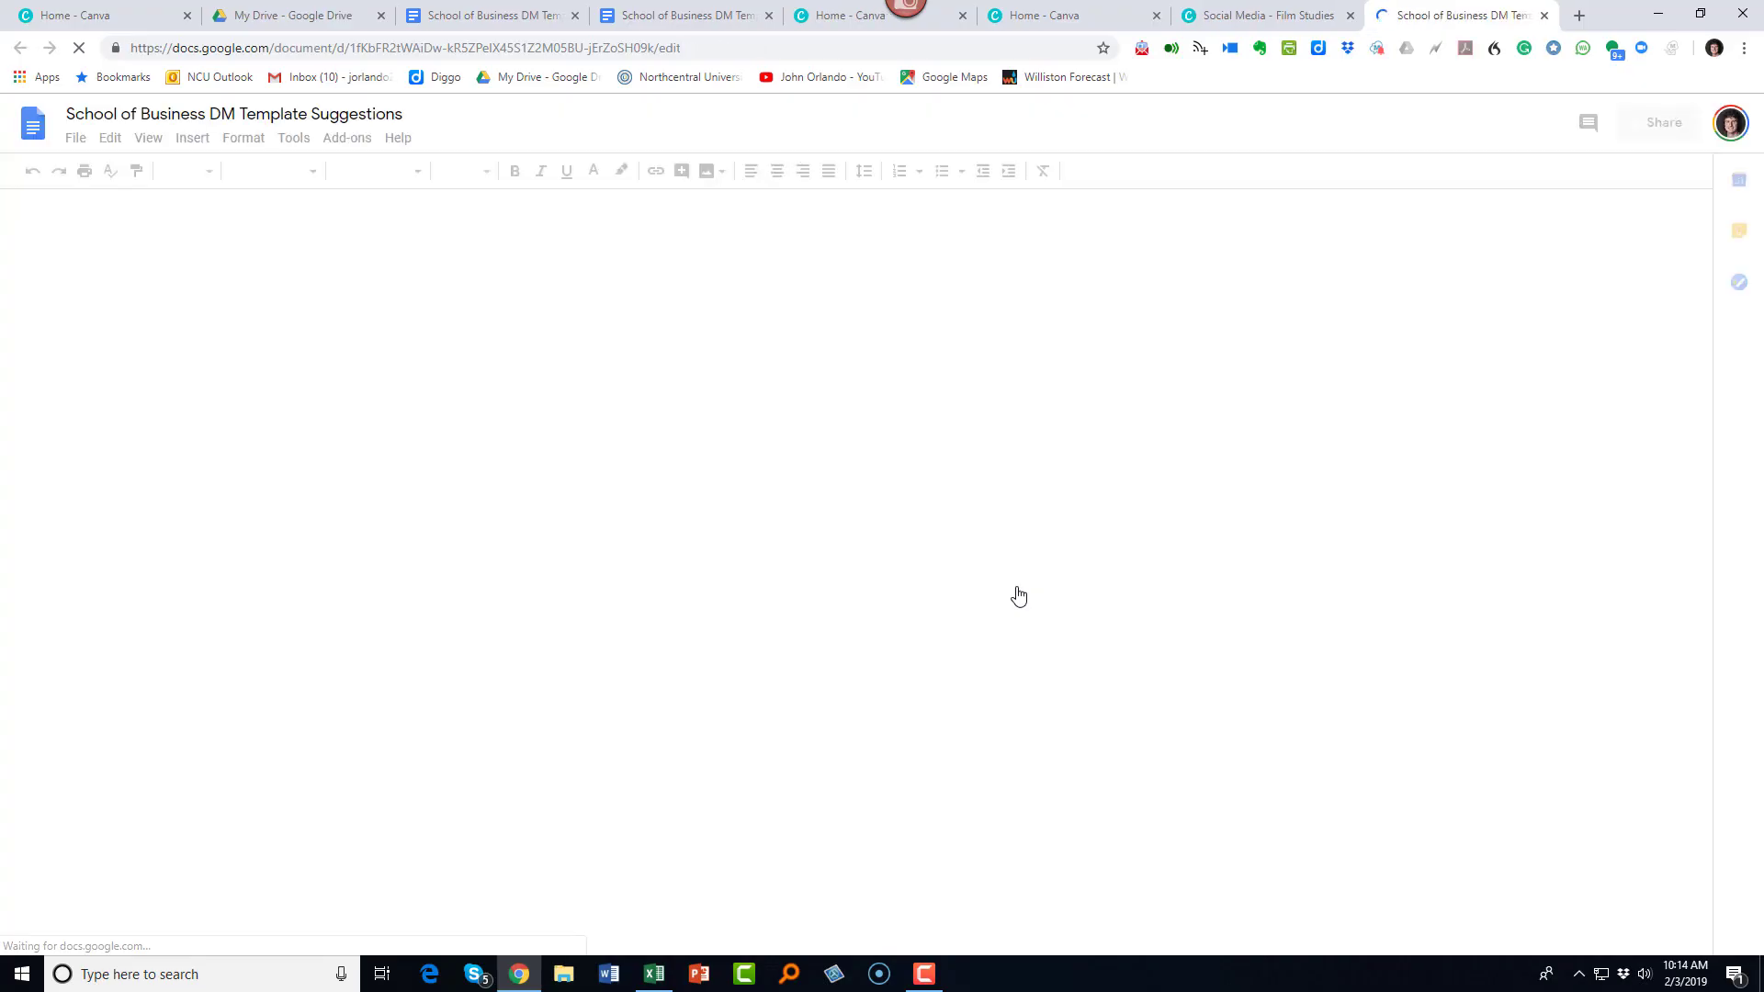
{"action": "left_click", "coordinate": [1545, 15]}
{"action": "key", "text": "Escape"}
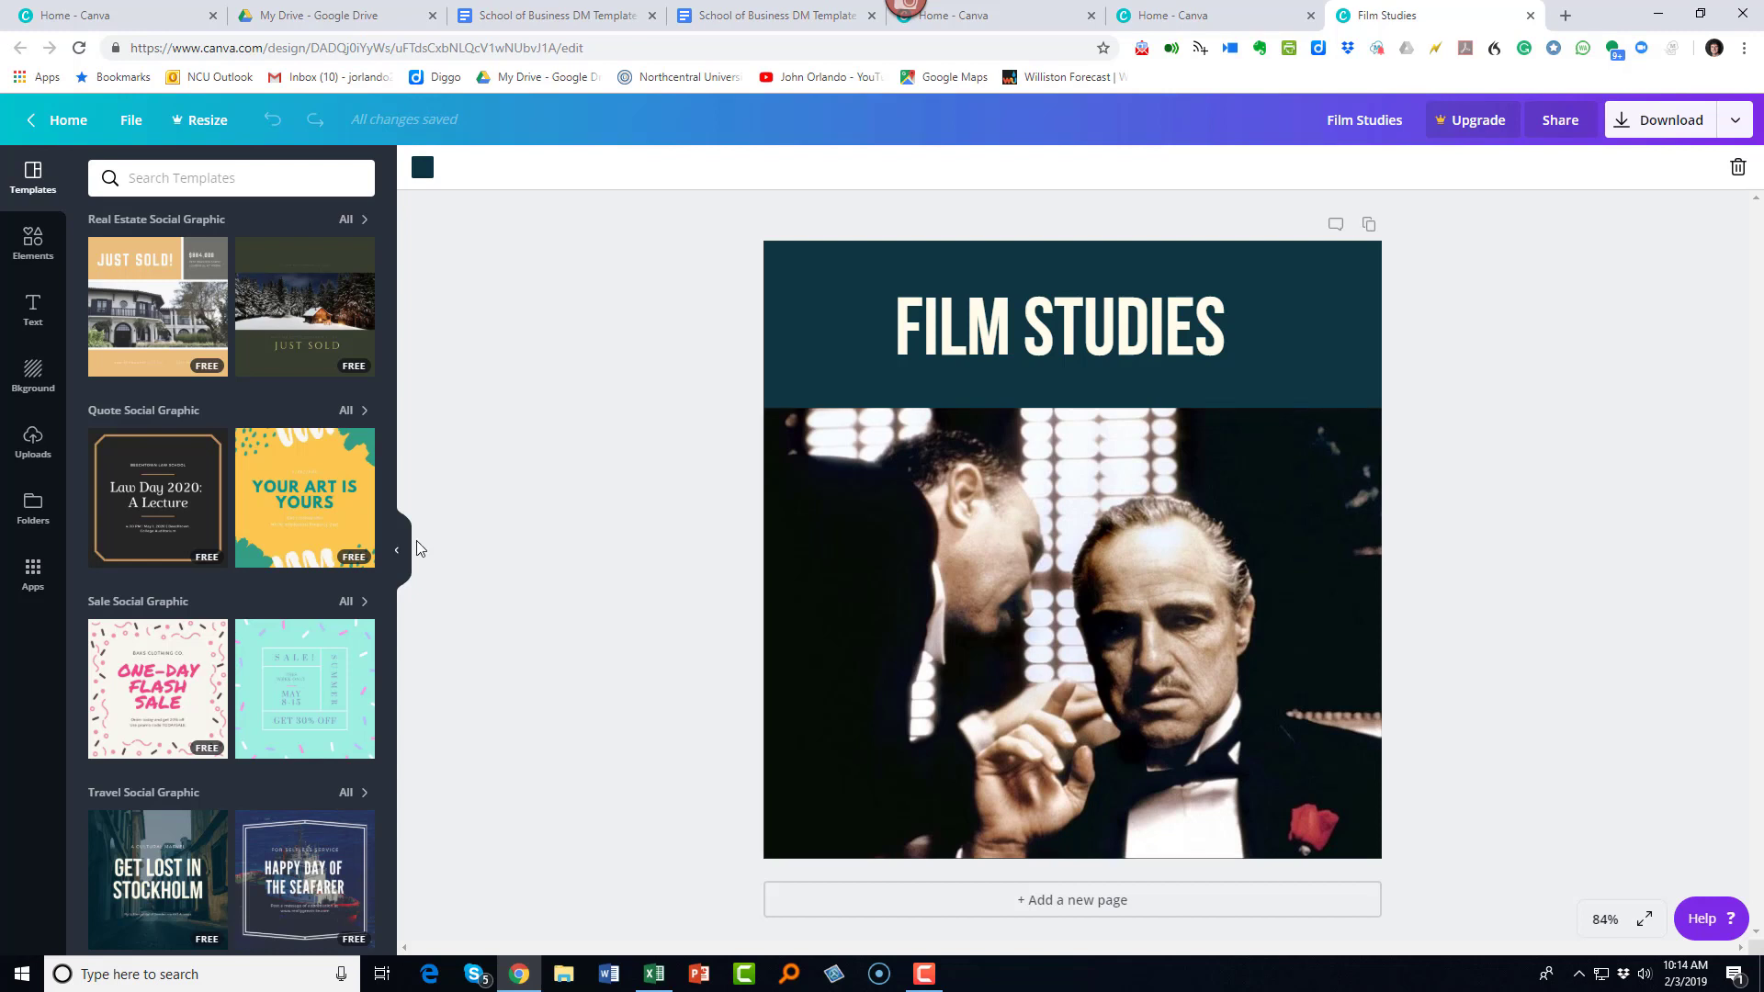
- Add the DAZZLE text preset retyped as TOPICS, subtitle removed, shrunk onto the man's face
{"action": "left_click", "coordinate": [33, 310]}
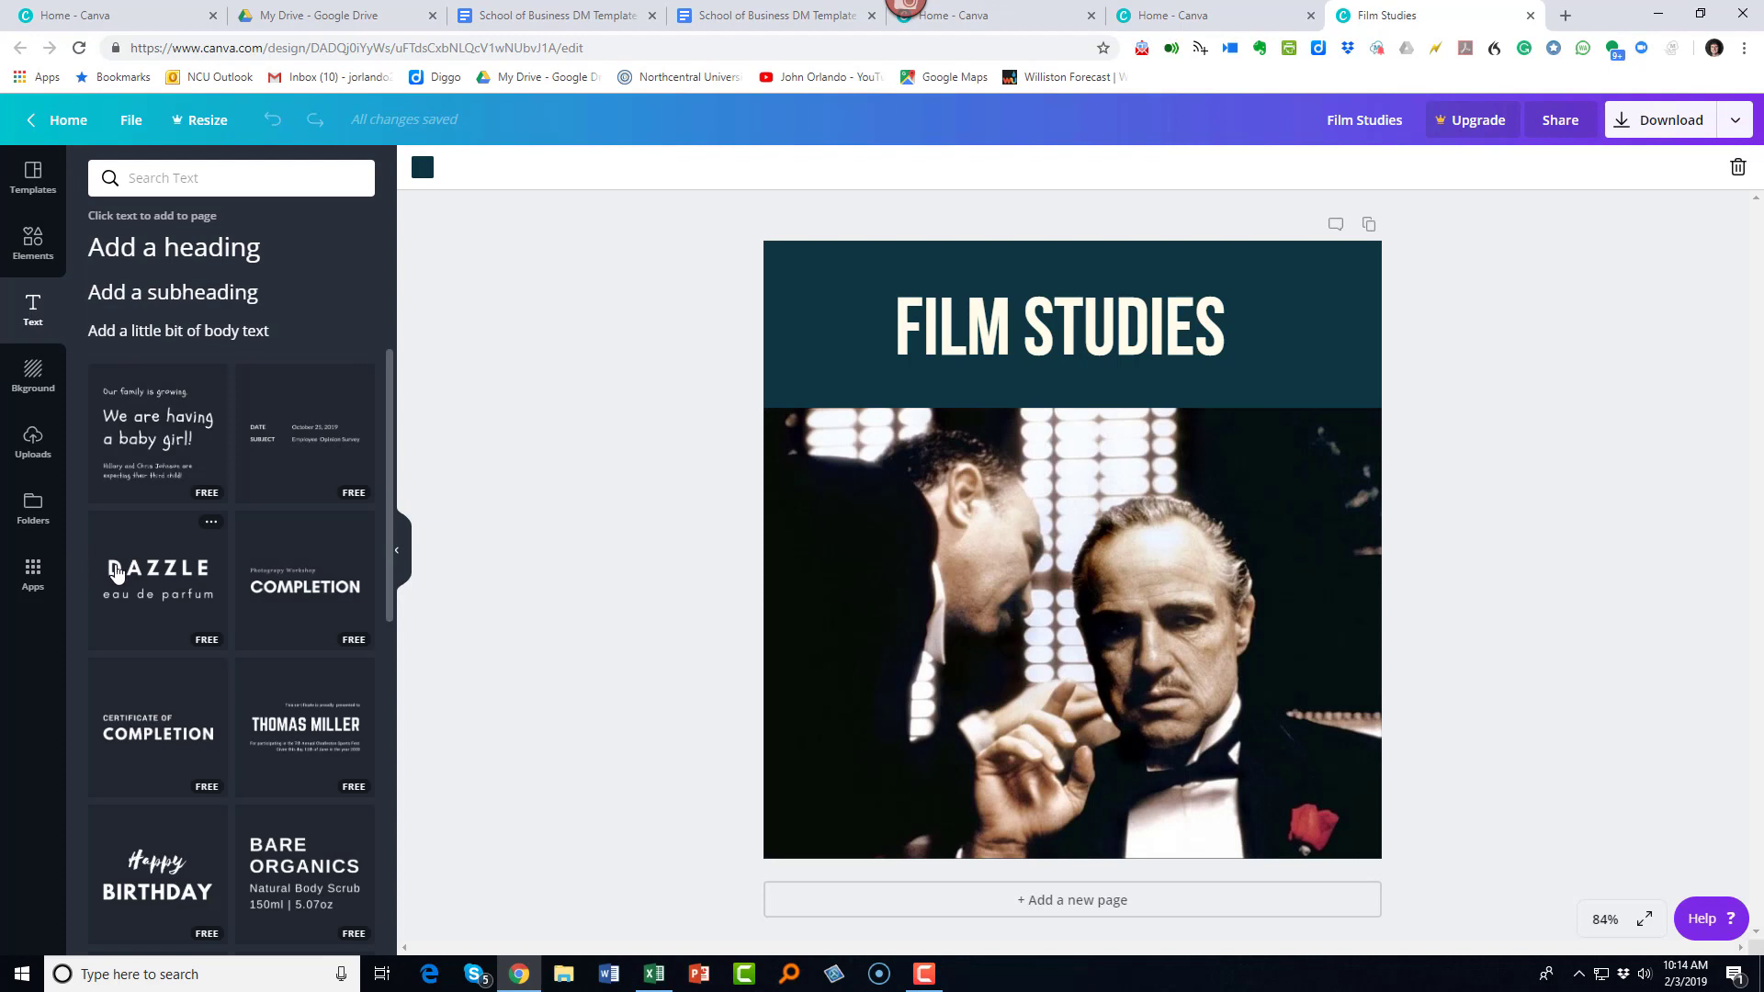
{"action": "left_click", "coordinate": [116, 573]}
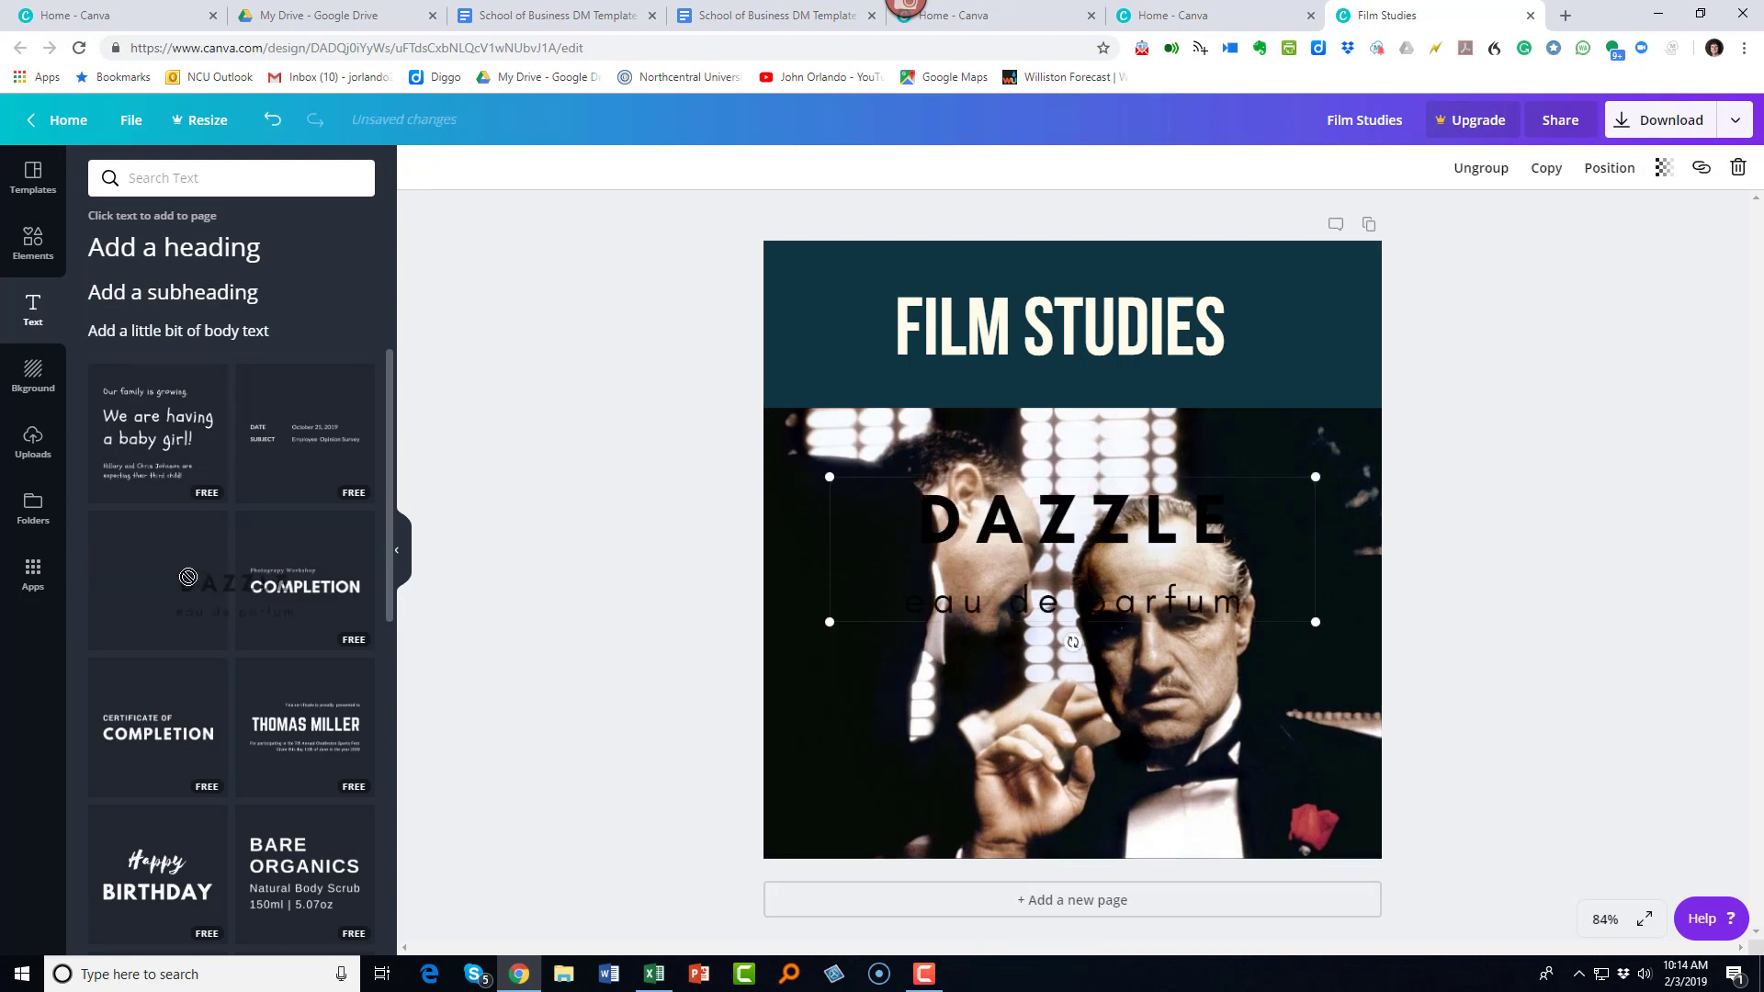
{"action": "double_click", "coordinate": [986, 543]}
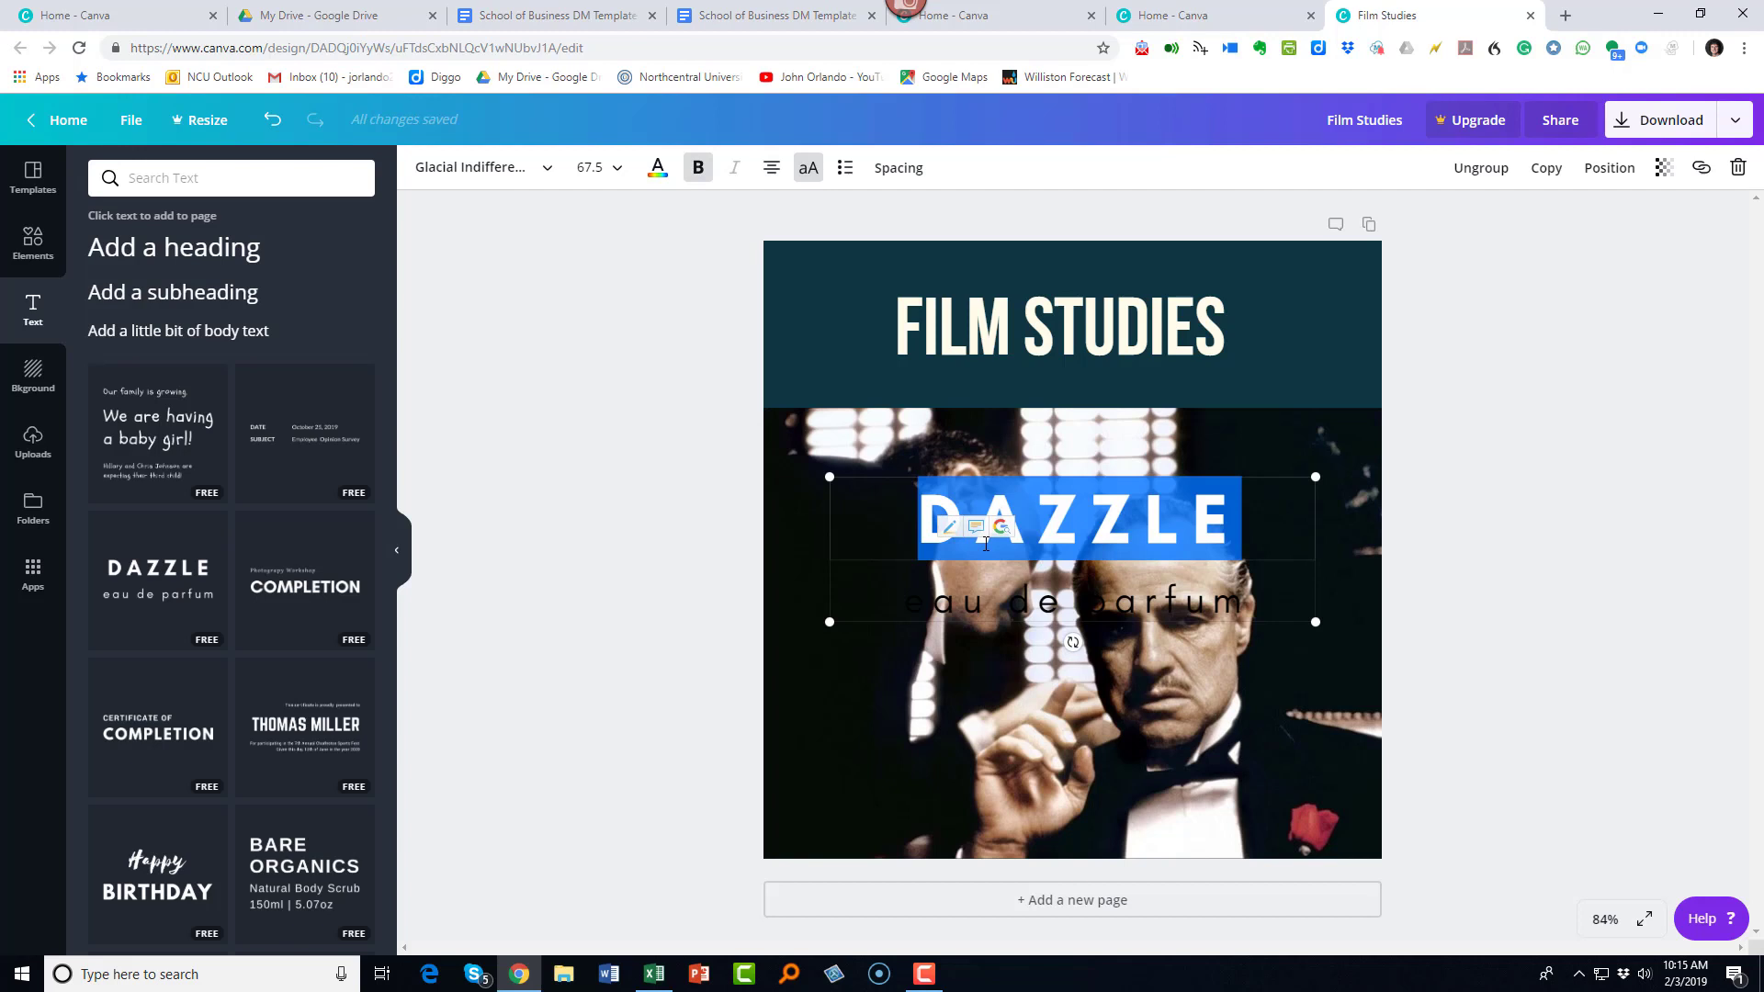
{"action": "type", "text": "TOPICS"}
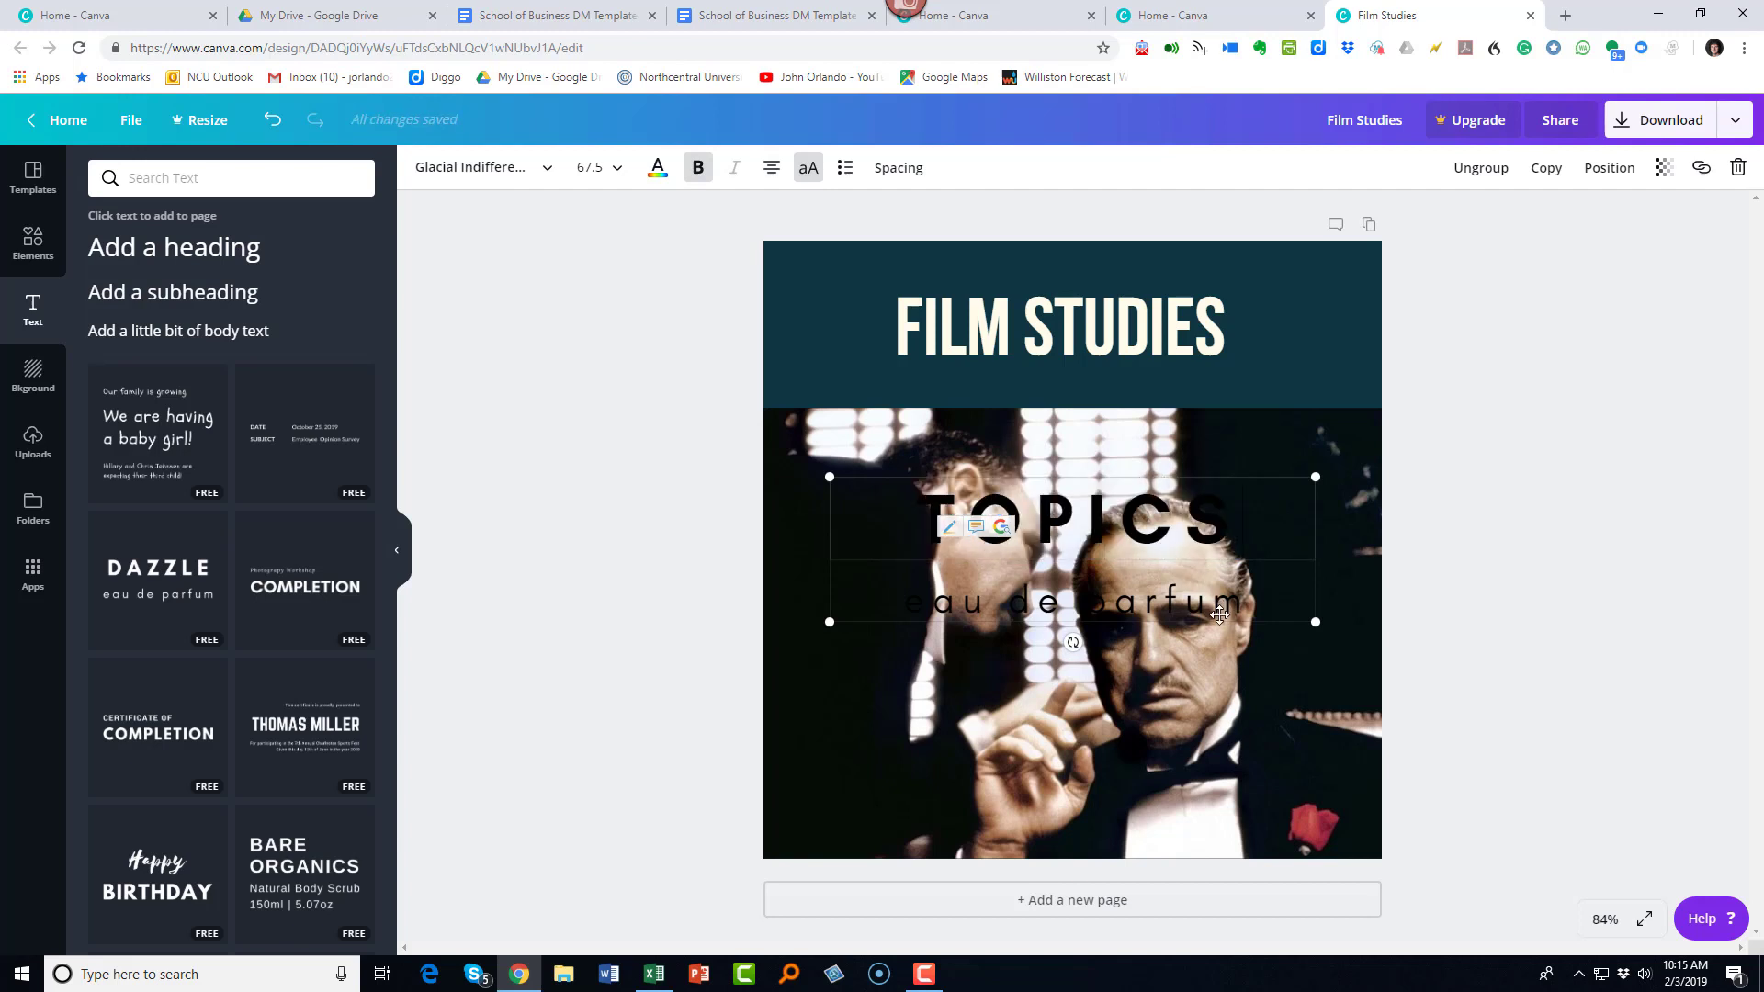
{"action": "key", "text": "Delete"}
{"action": "left_click_drag", "start_coordinate": [830, 477], "coordinate": [1108, 574]}
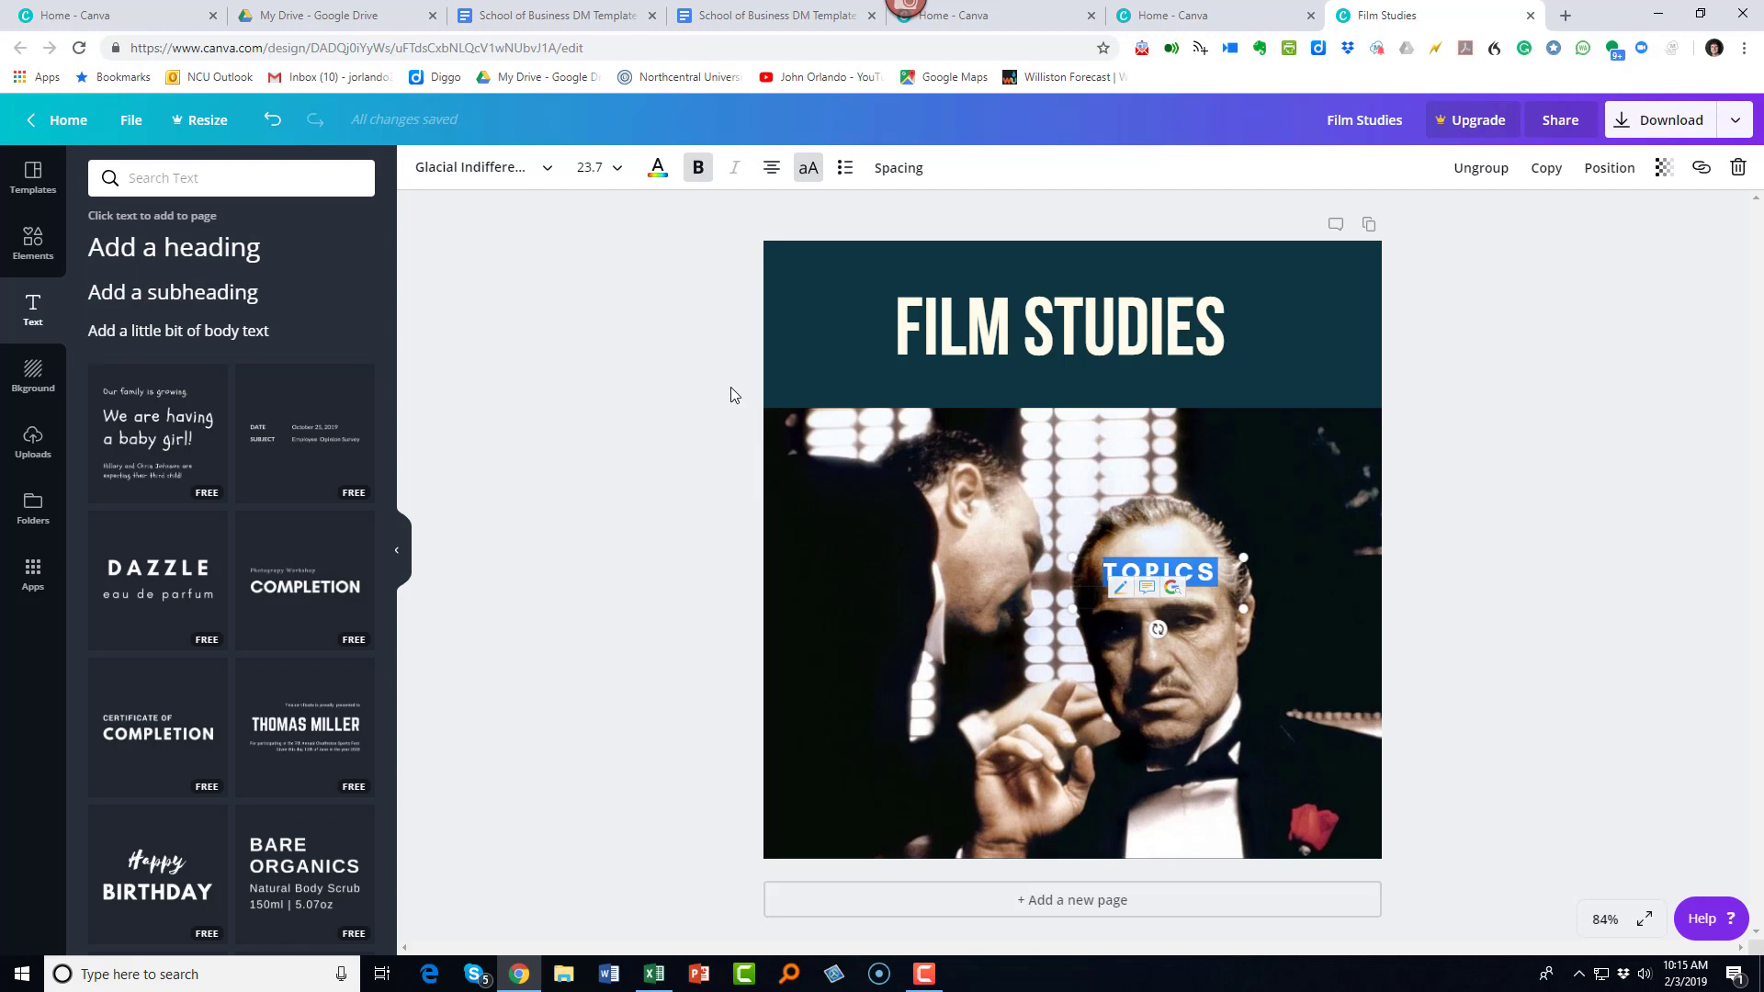
- Colour the TOPICS label red after briefly previewing it in orange
{"action": "left_click", "coordinate": [657, 168]}
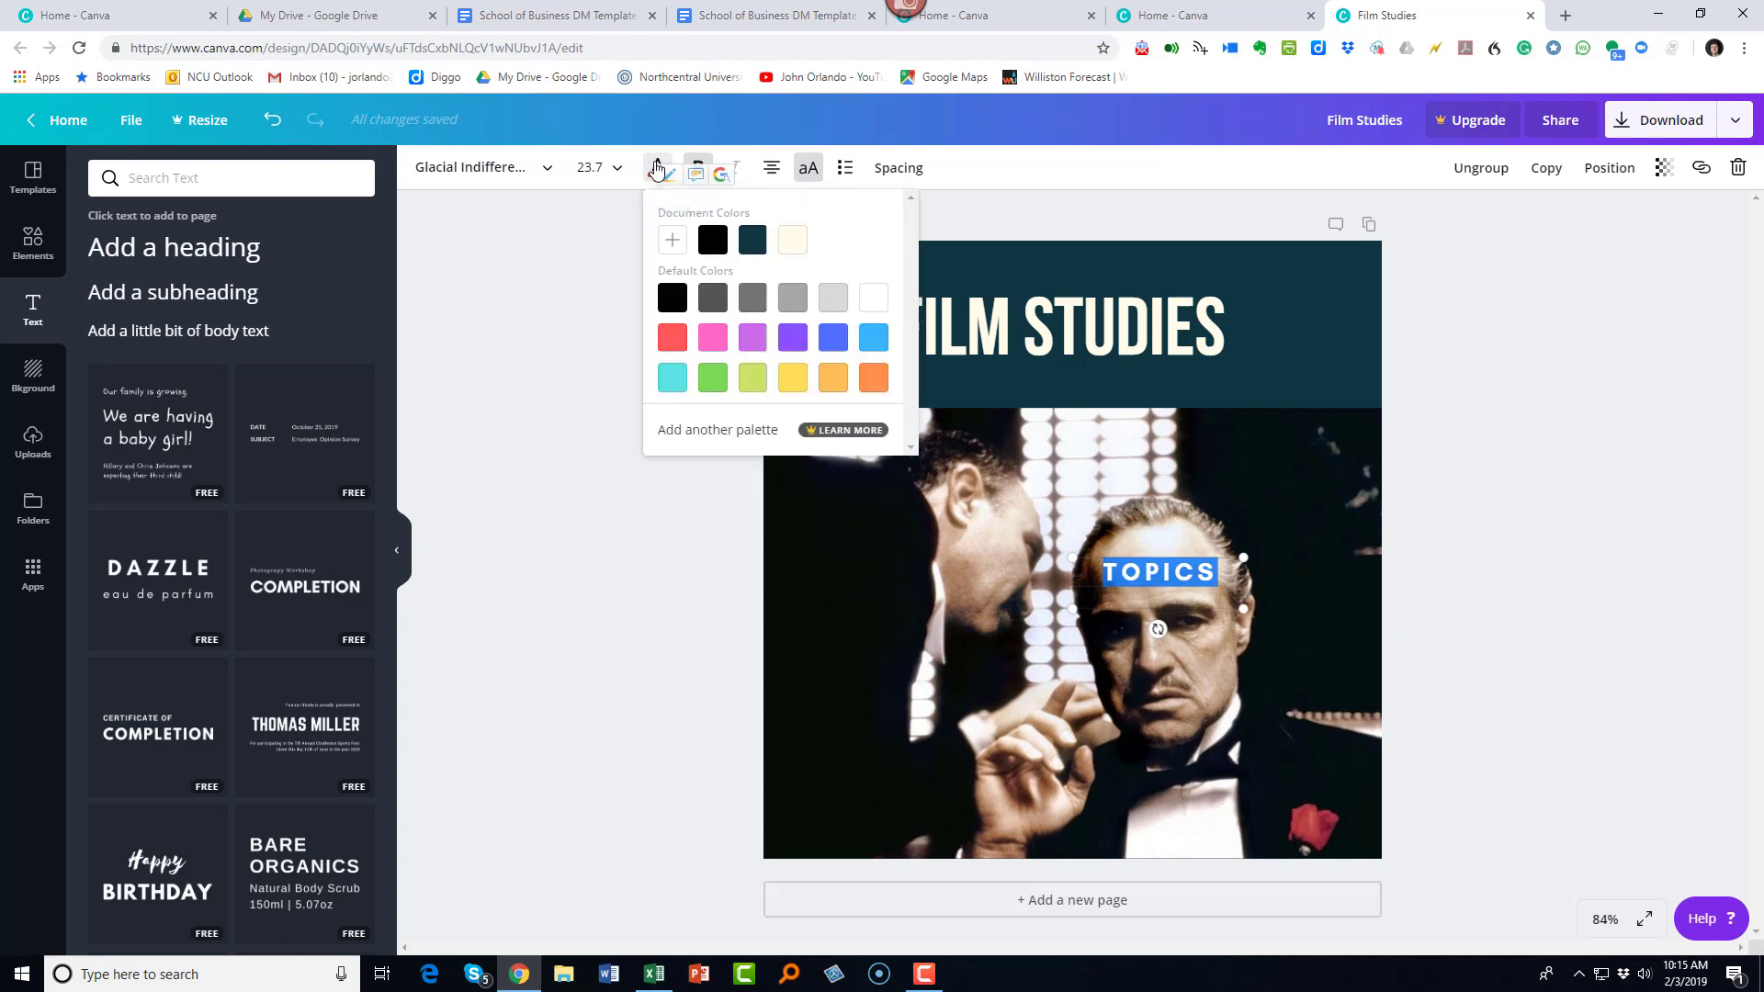
{"action": "left_click", "coordinate": [836, 378]}
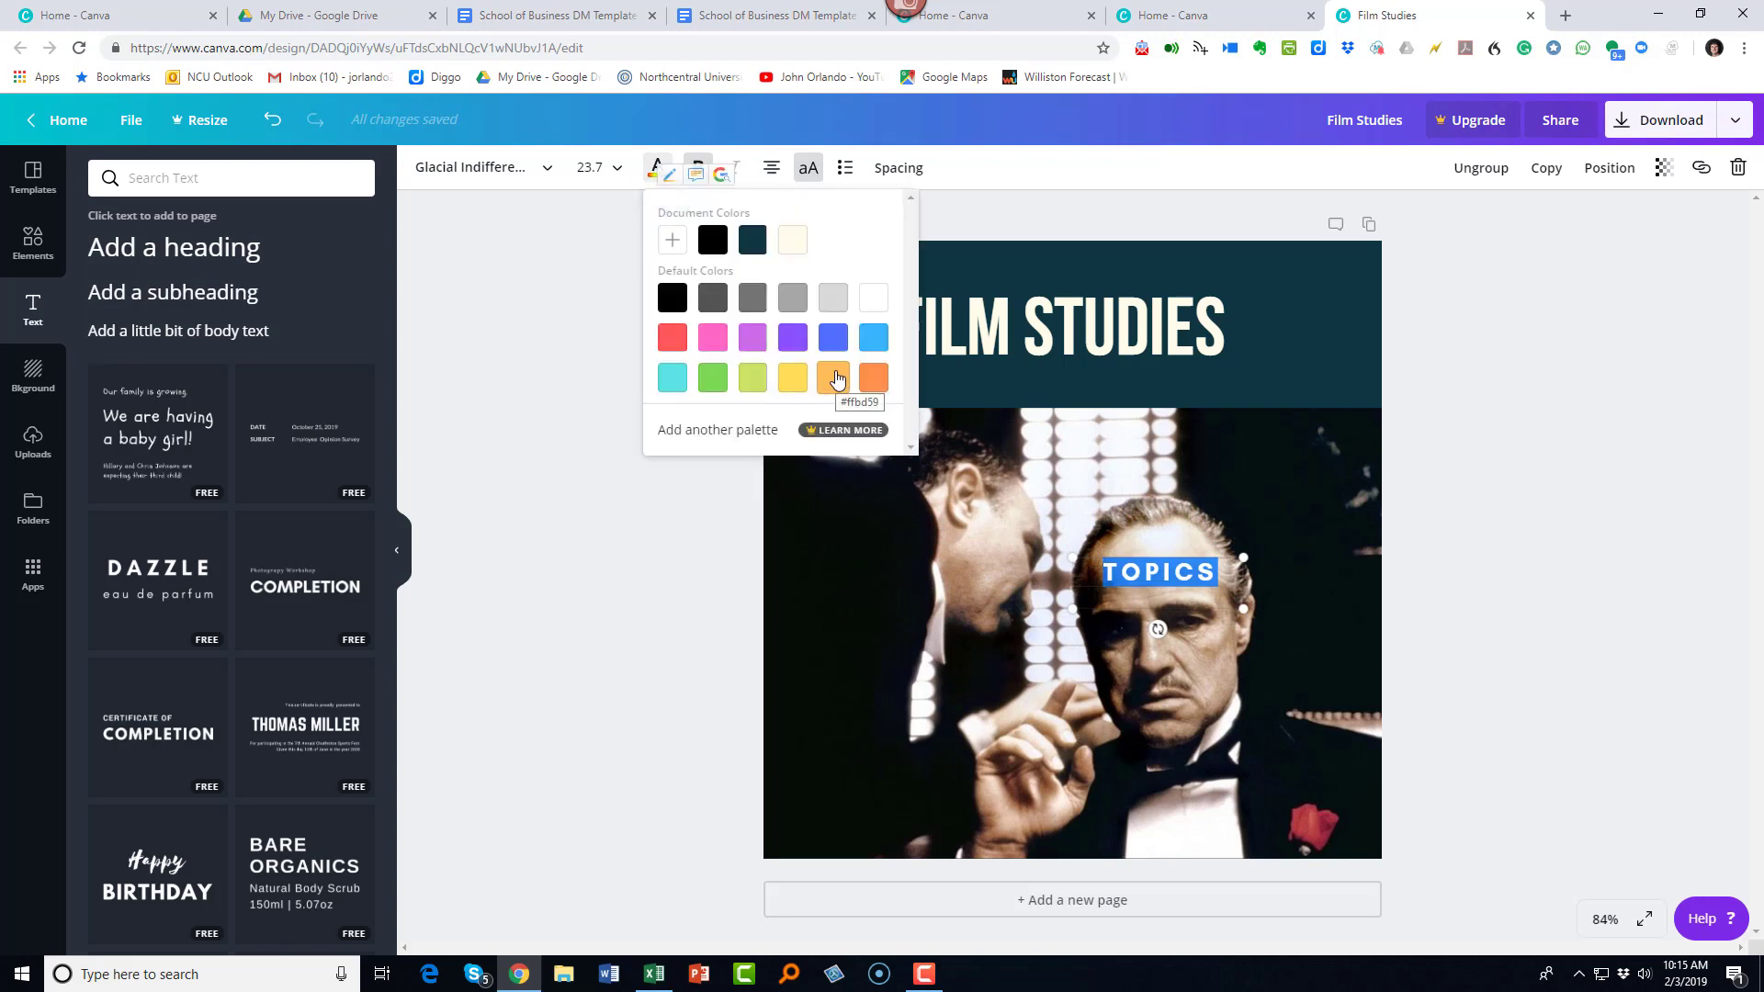
{"action": "left_click", "coordinate": [1454, 746]}
{"action": "double_click", "coordinate": [1160, 573]}
{"action": "left_click", "coordinate": [658, 166]}
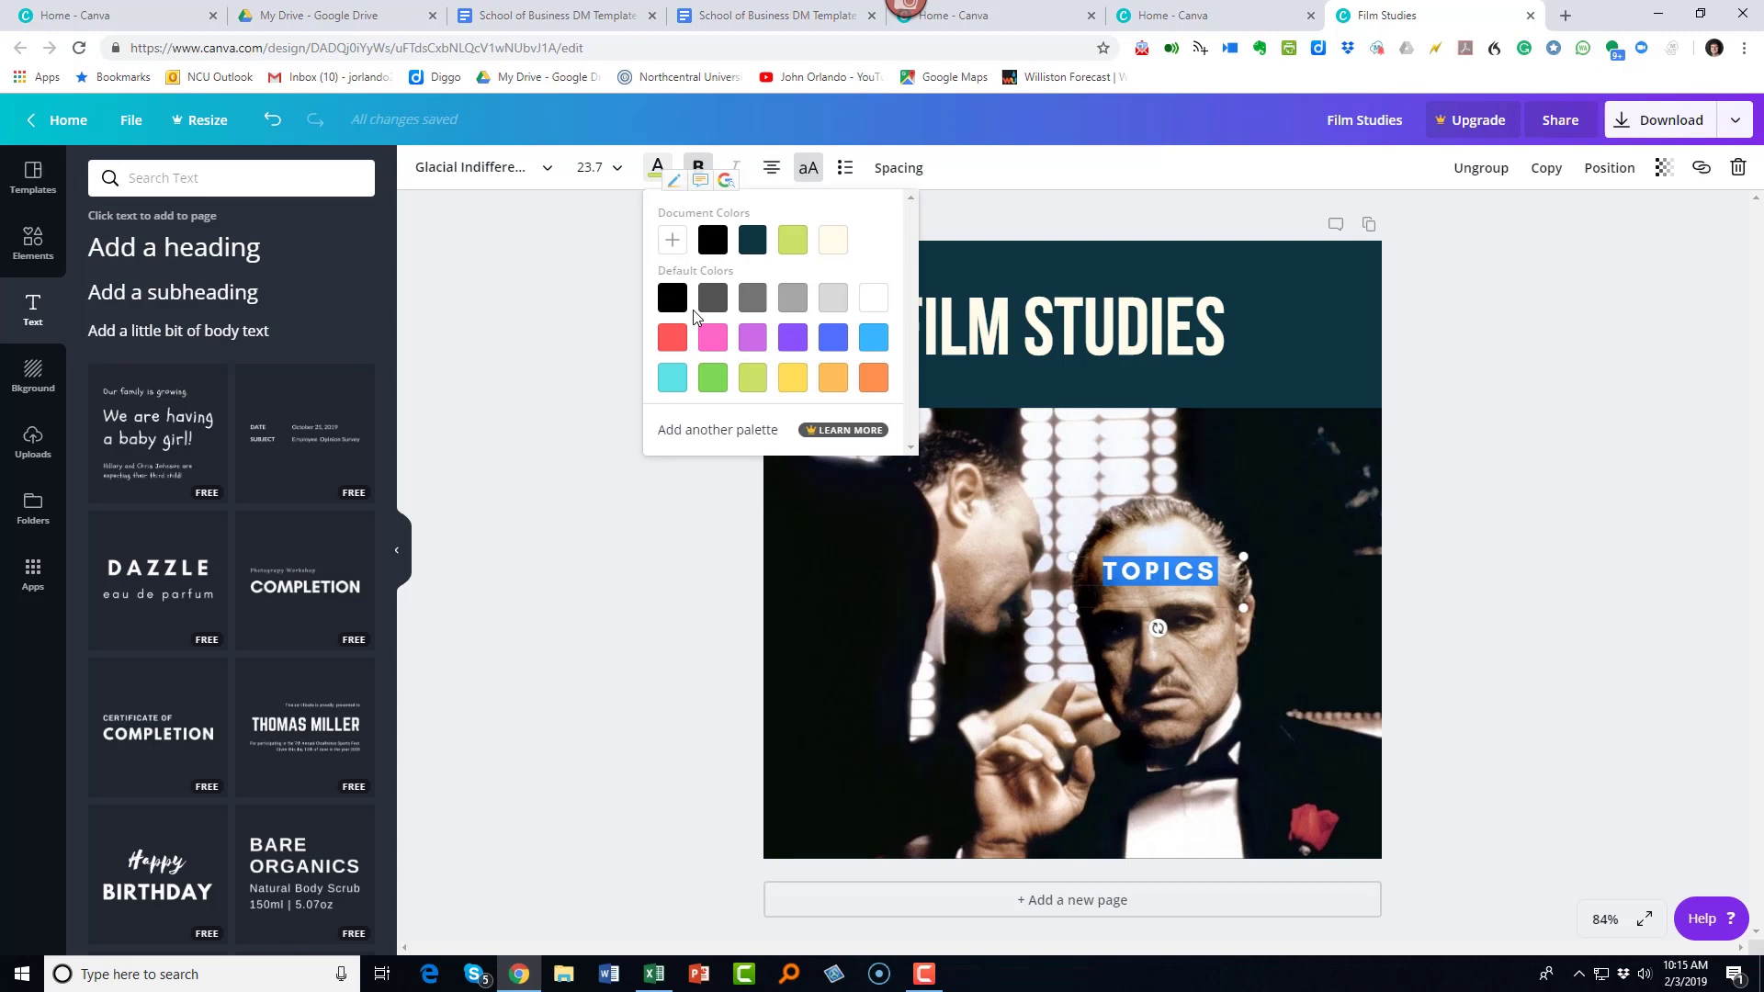
{"action": "left_click", "coordinate": [672, 338]}
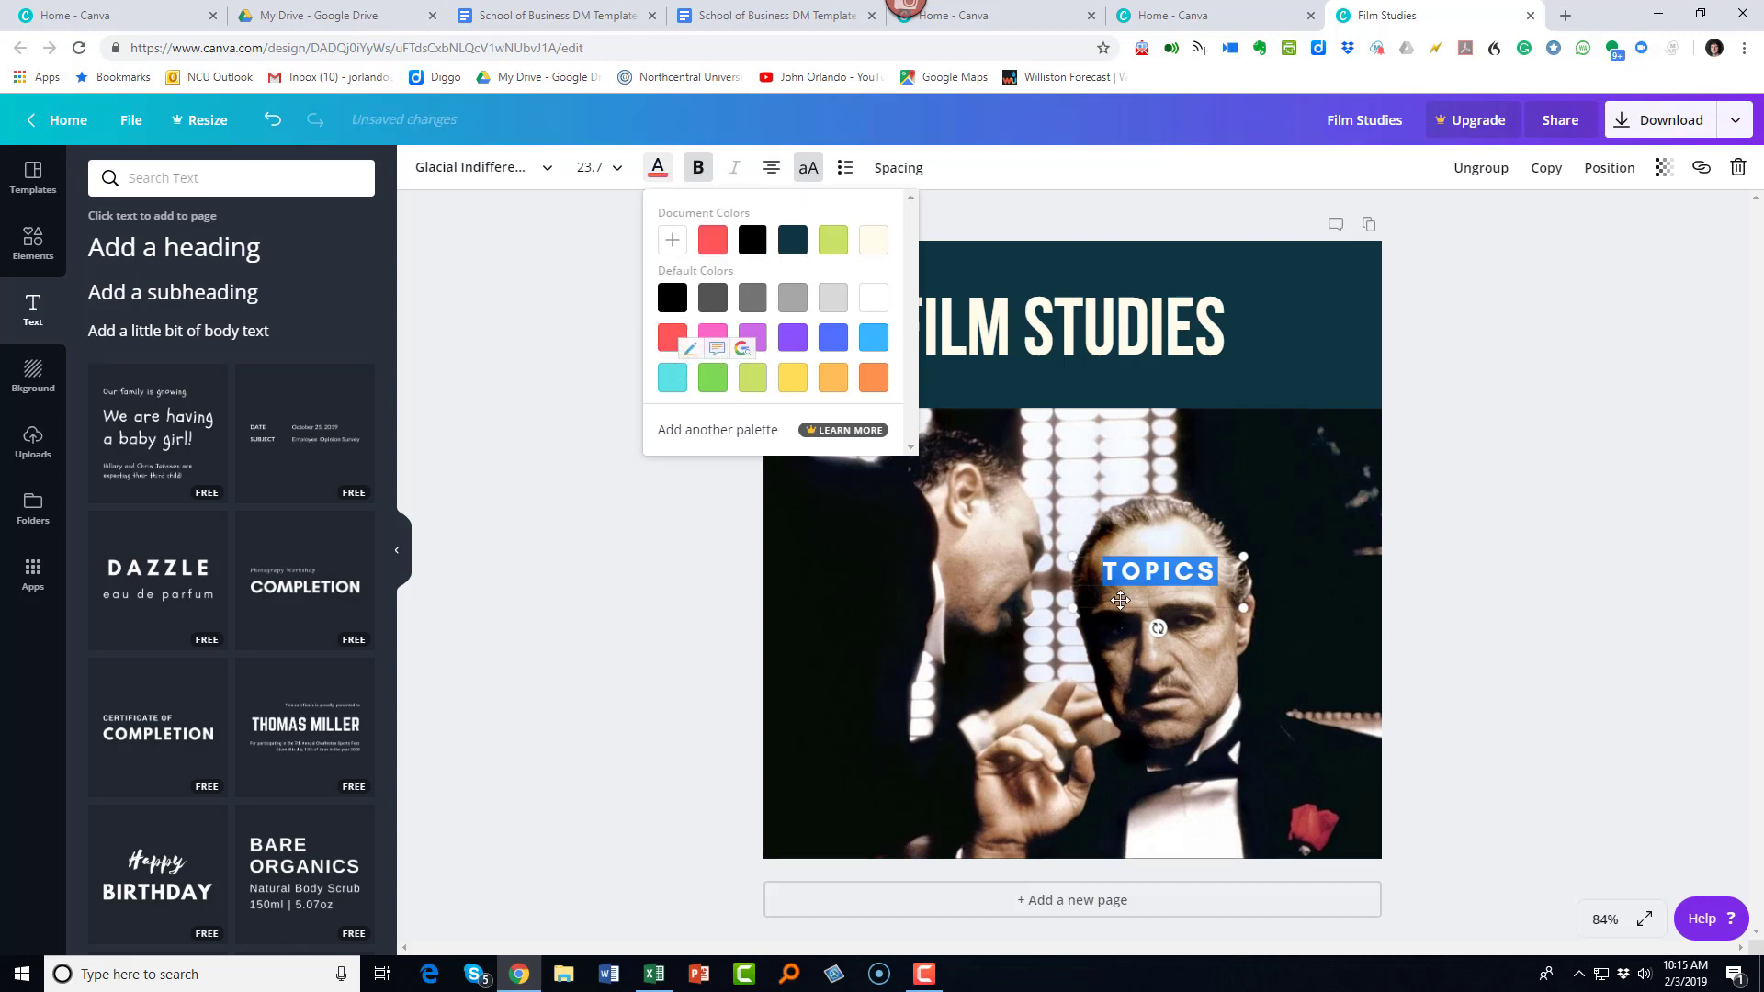
{"action": "left_click", "coordinate": [1312, 490]}
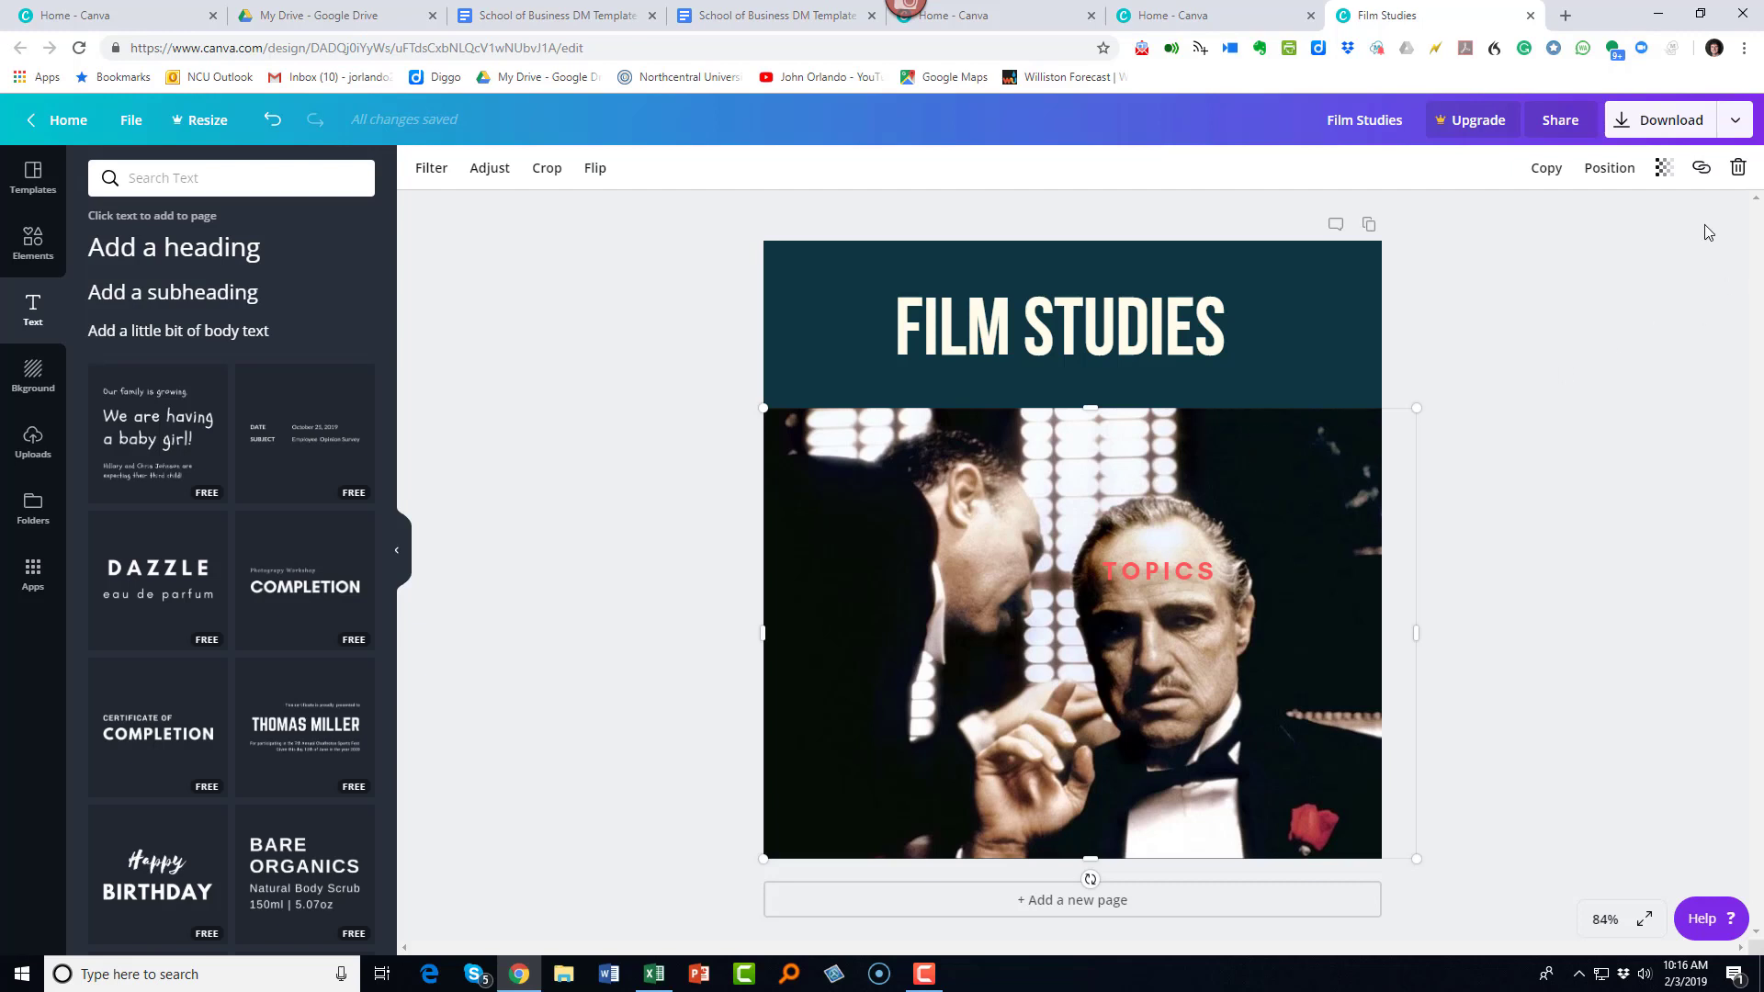
{"action": "left_click", "coordinate": [1664, 167]}
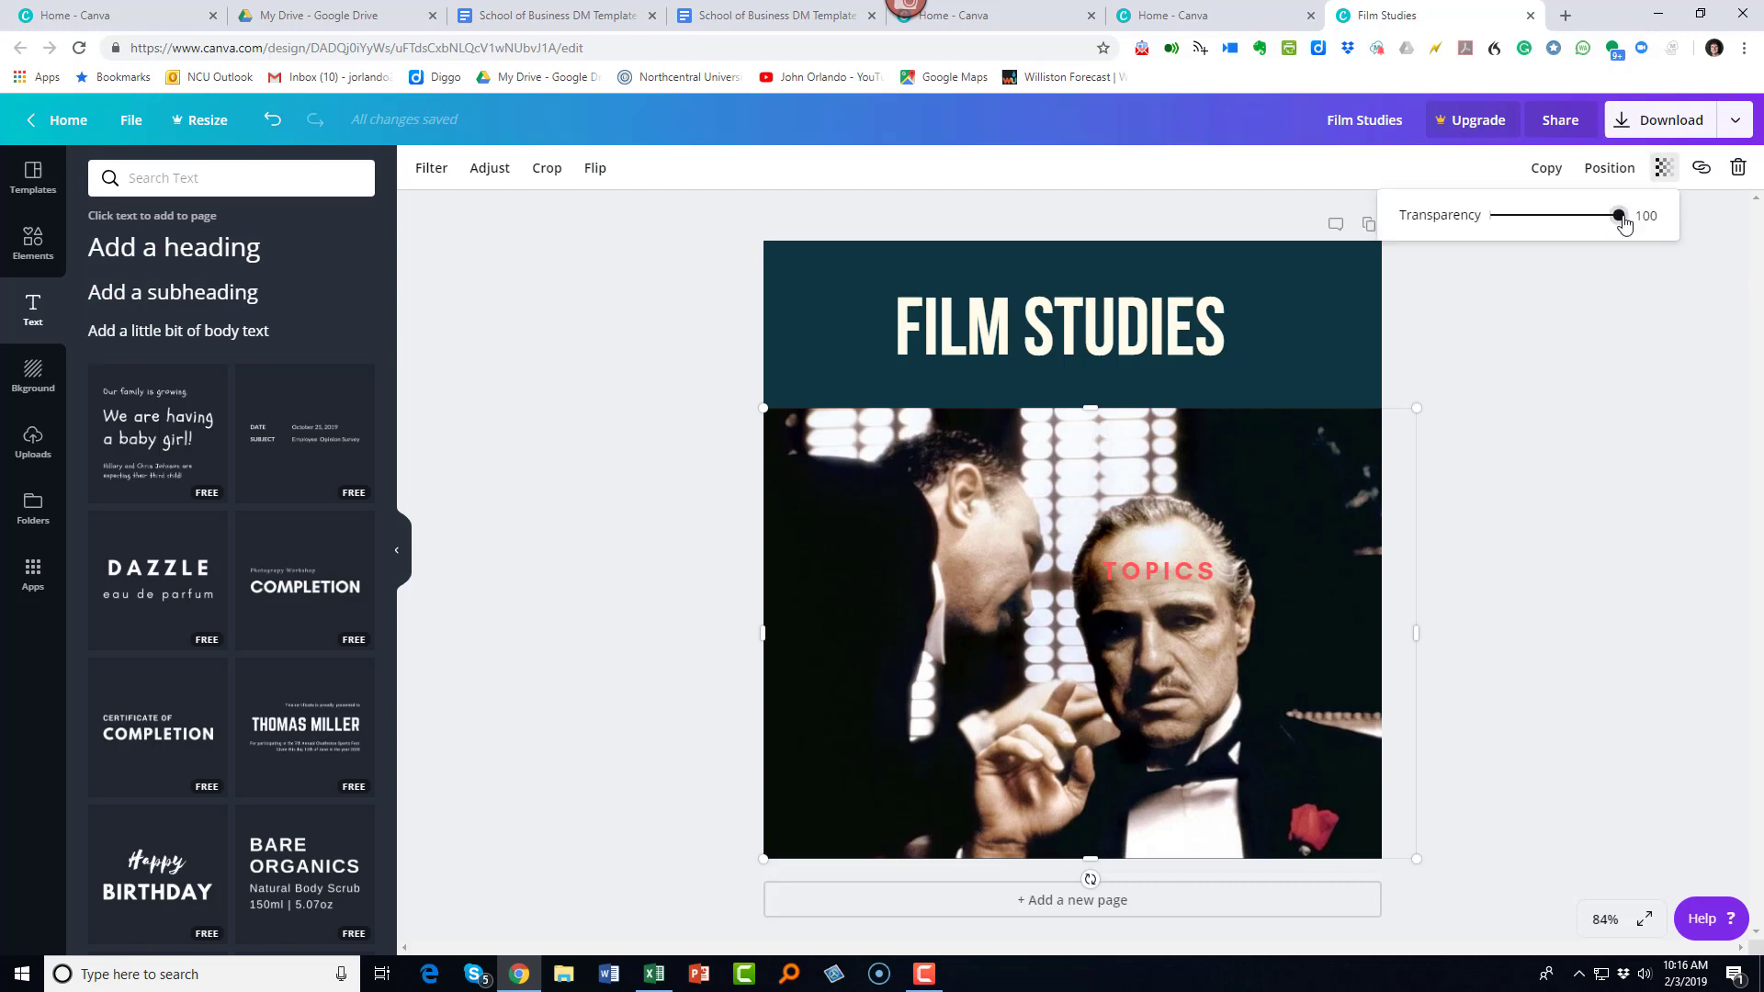
{"action": "left_click_drag", "start_coordinate": [1621, 220], "coordinate": [1573, 228]}
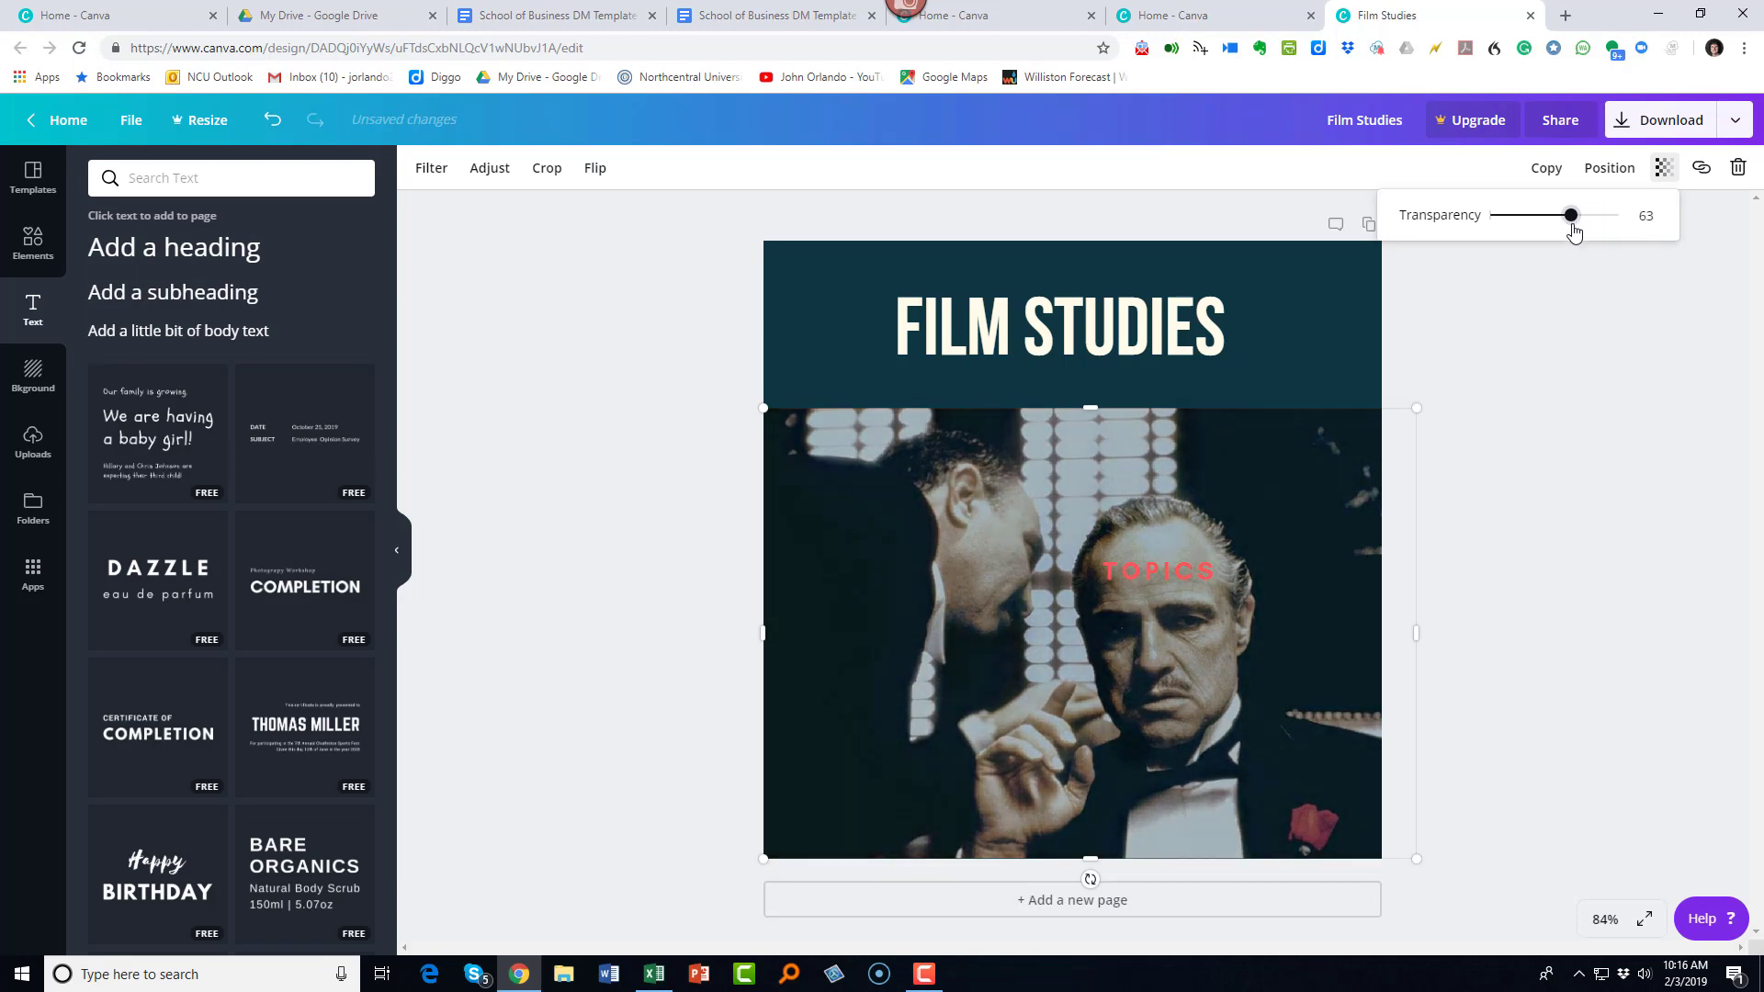
{"action": "left_click", "coordinate": [1585, 592]}
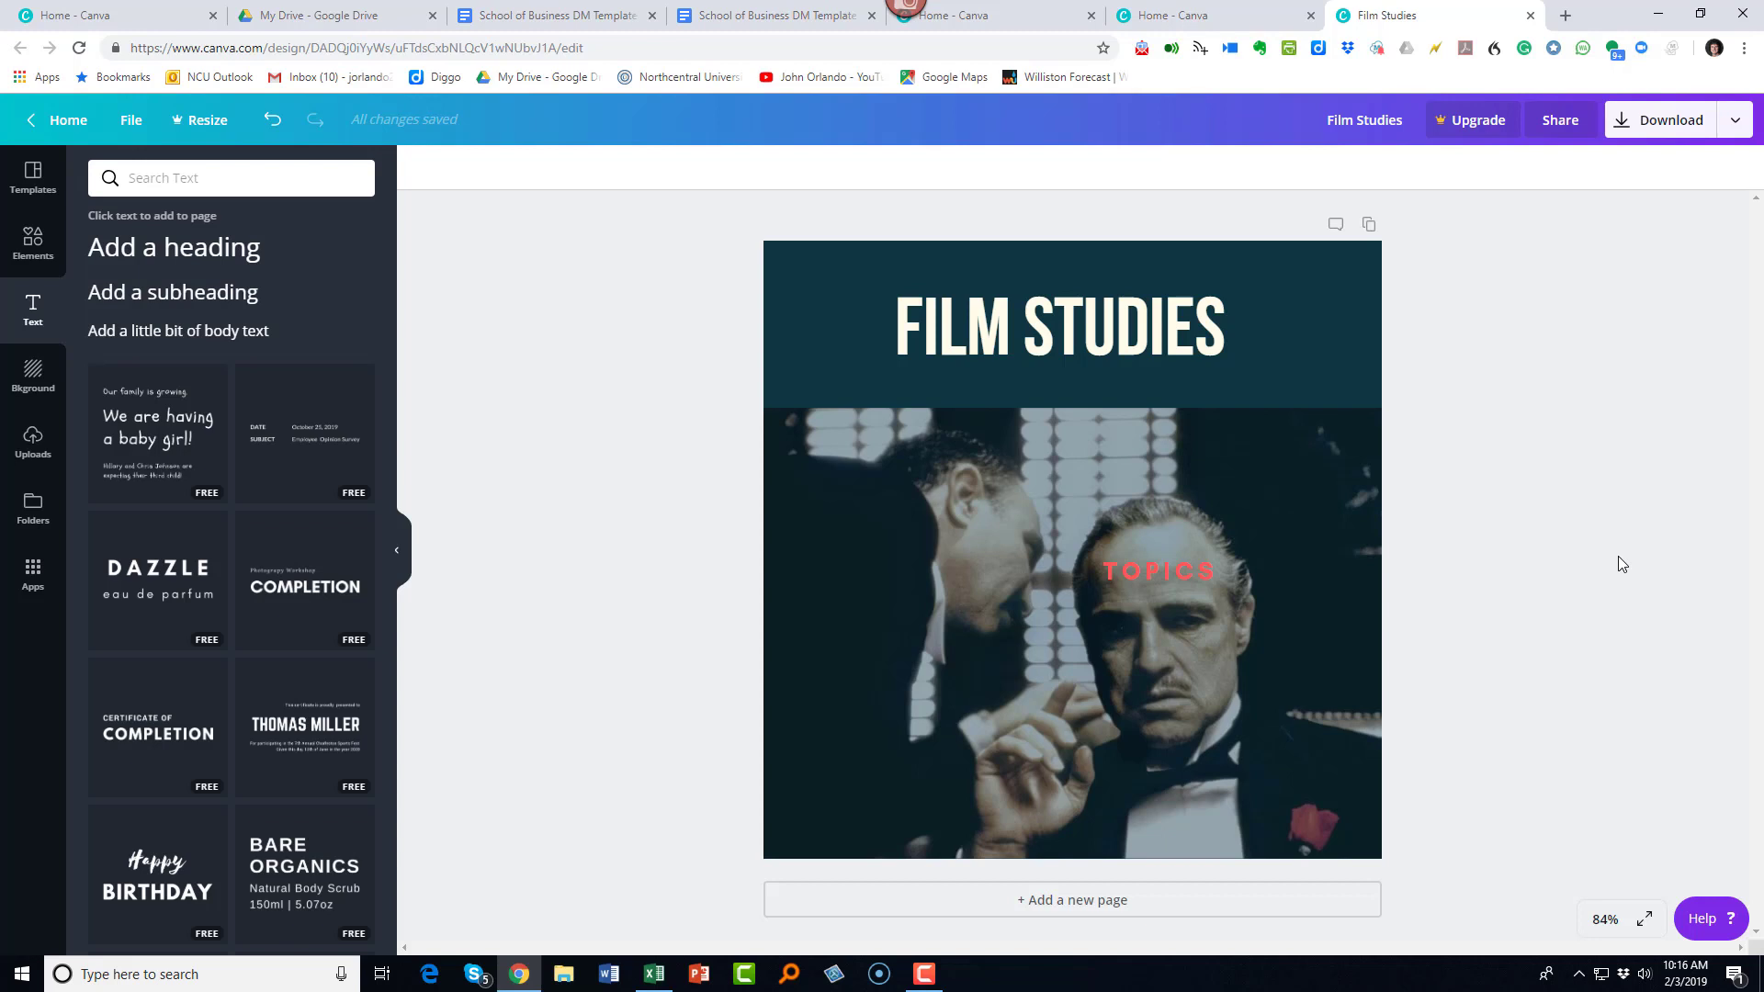
{"action": "left_click", "coordinate": [1481, 334]}
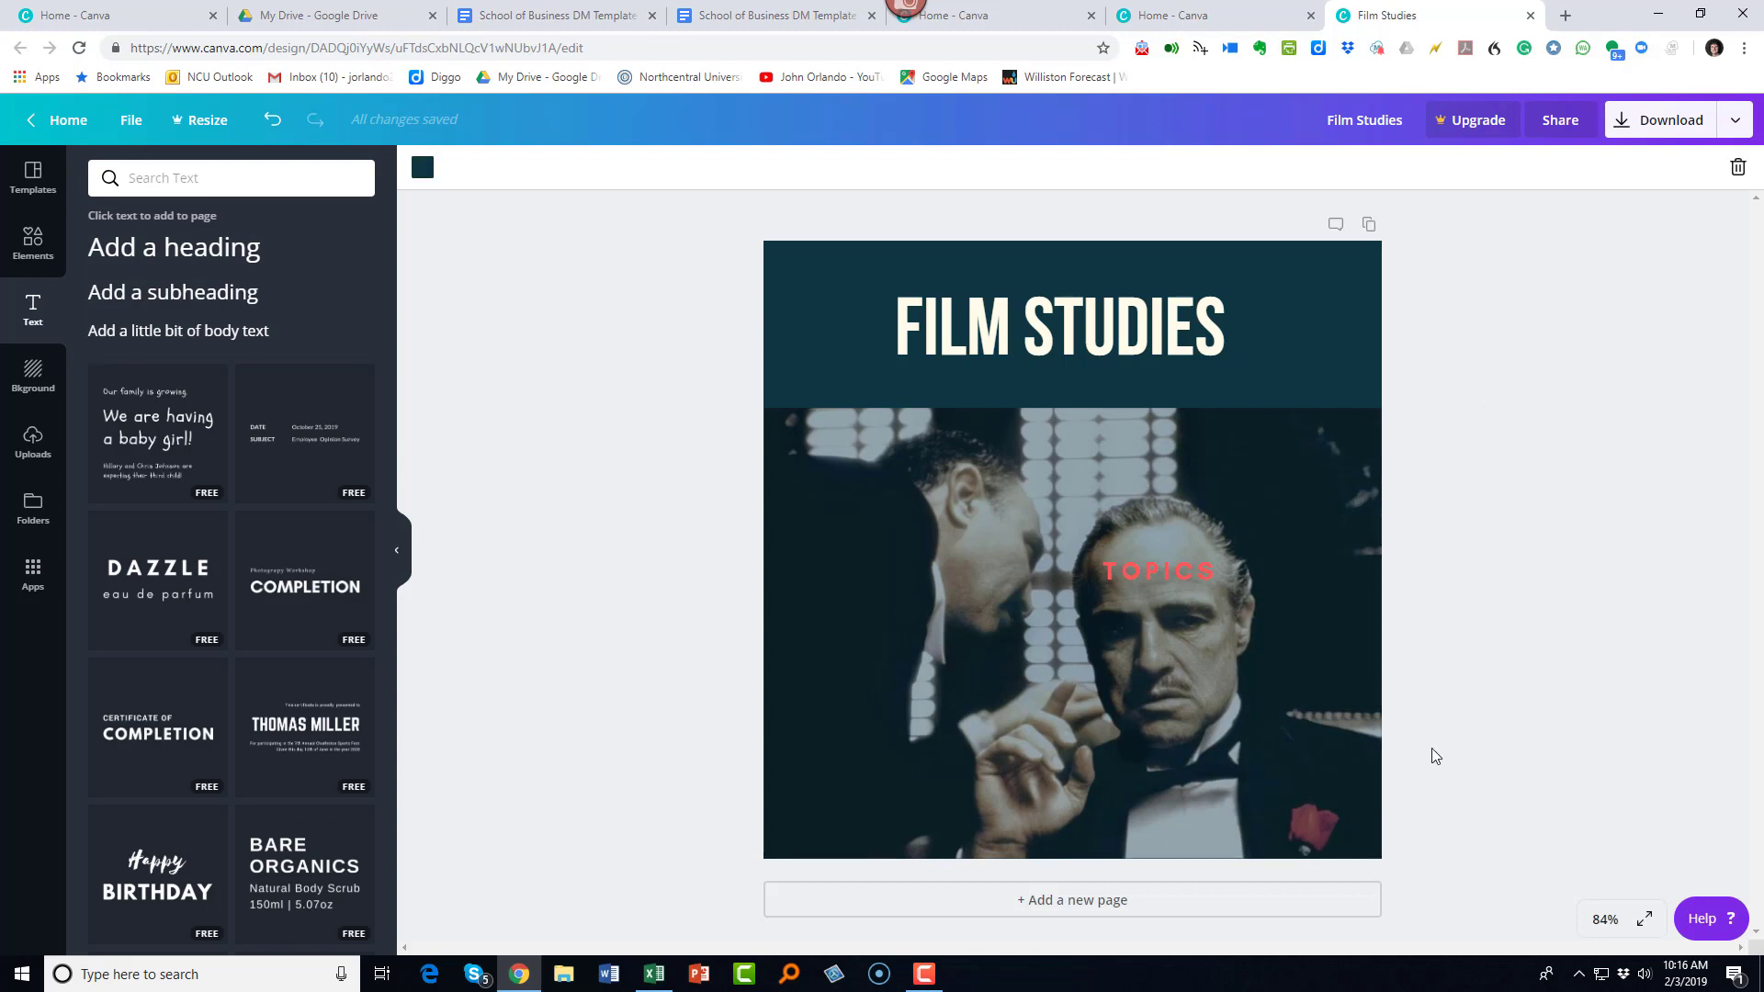
- Add a second page with the DAZZLE text design retyped as TOPICS, subtitle removed
{"action": "left_click", "coordinate": [1044, 900]}
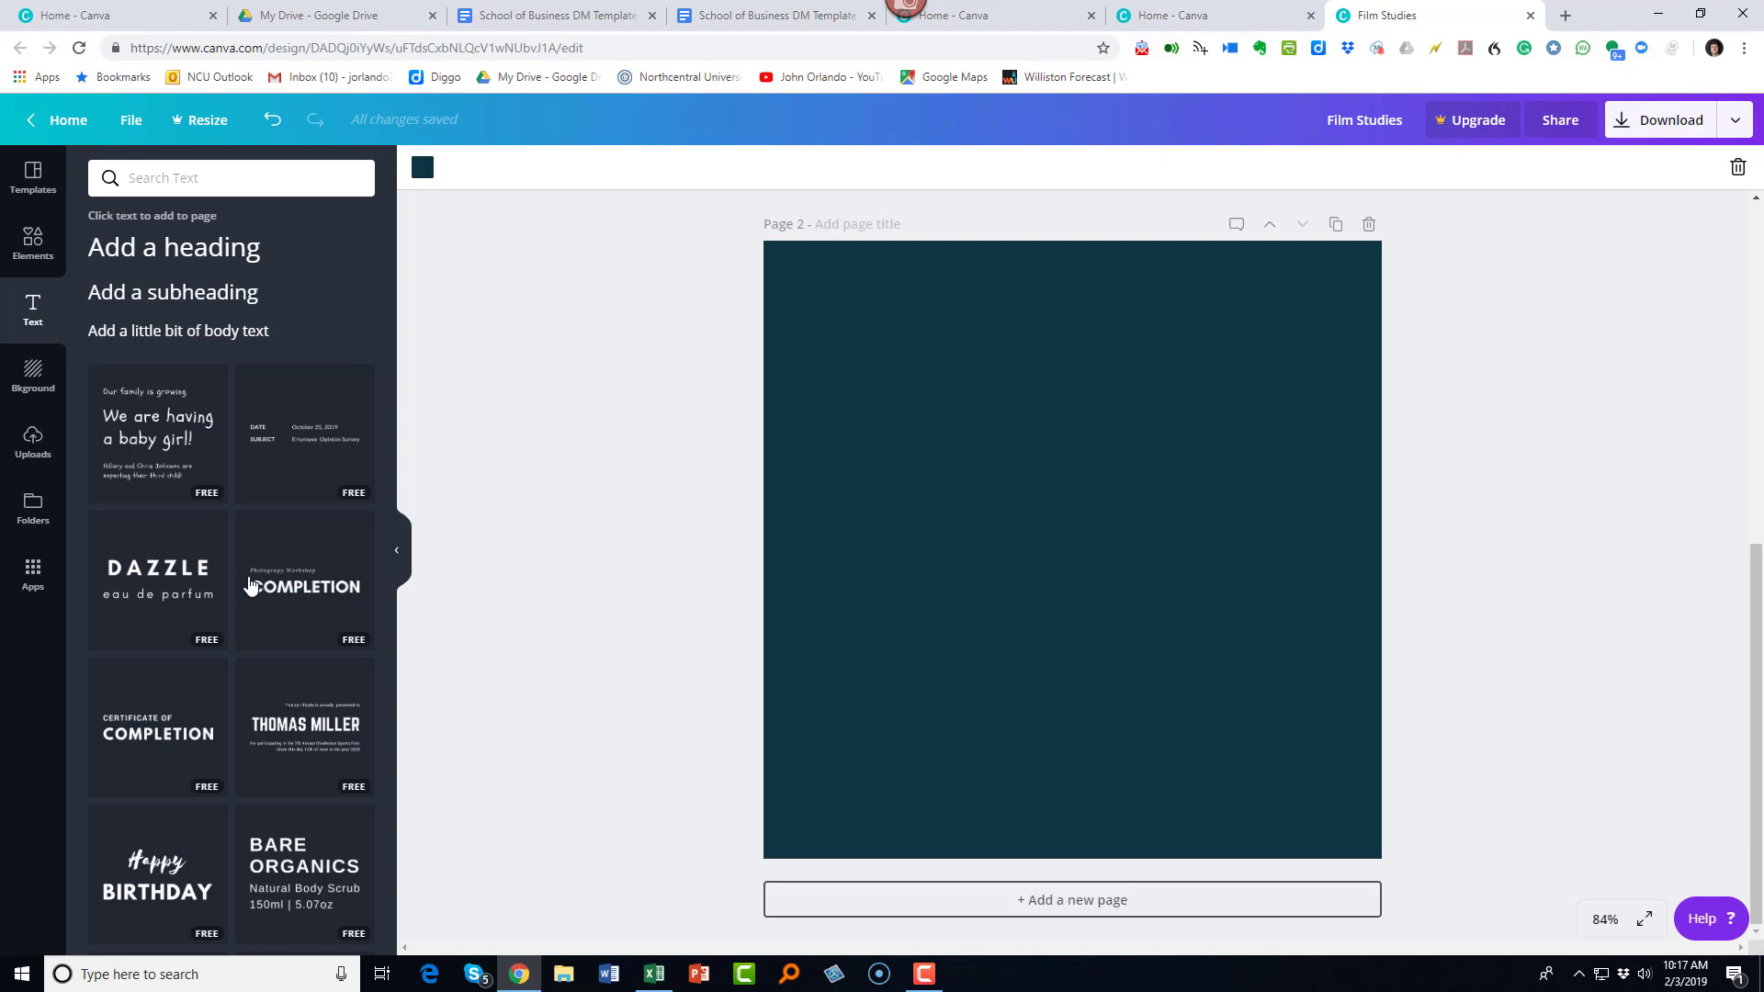
{"action": "left_click", "coordinate": [175, 574]}
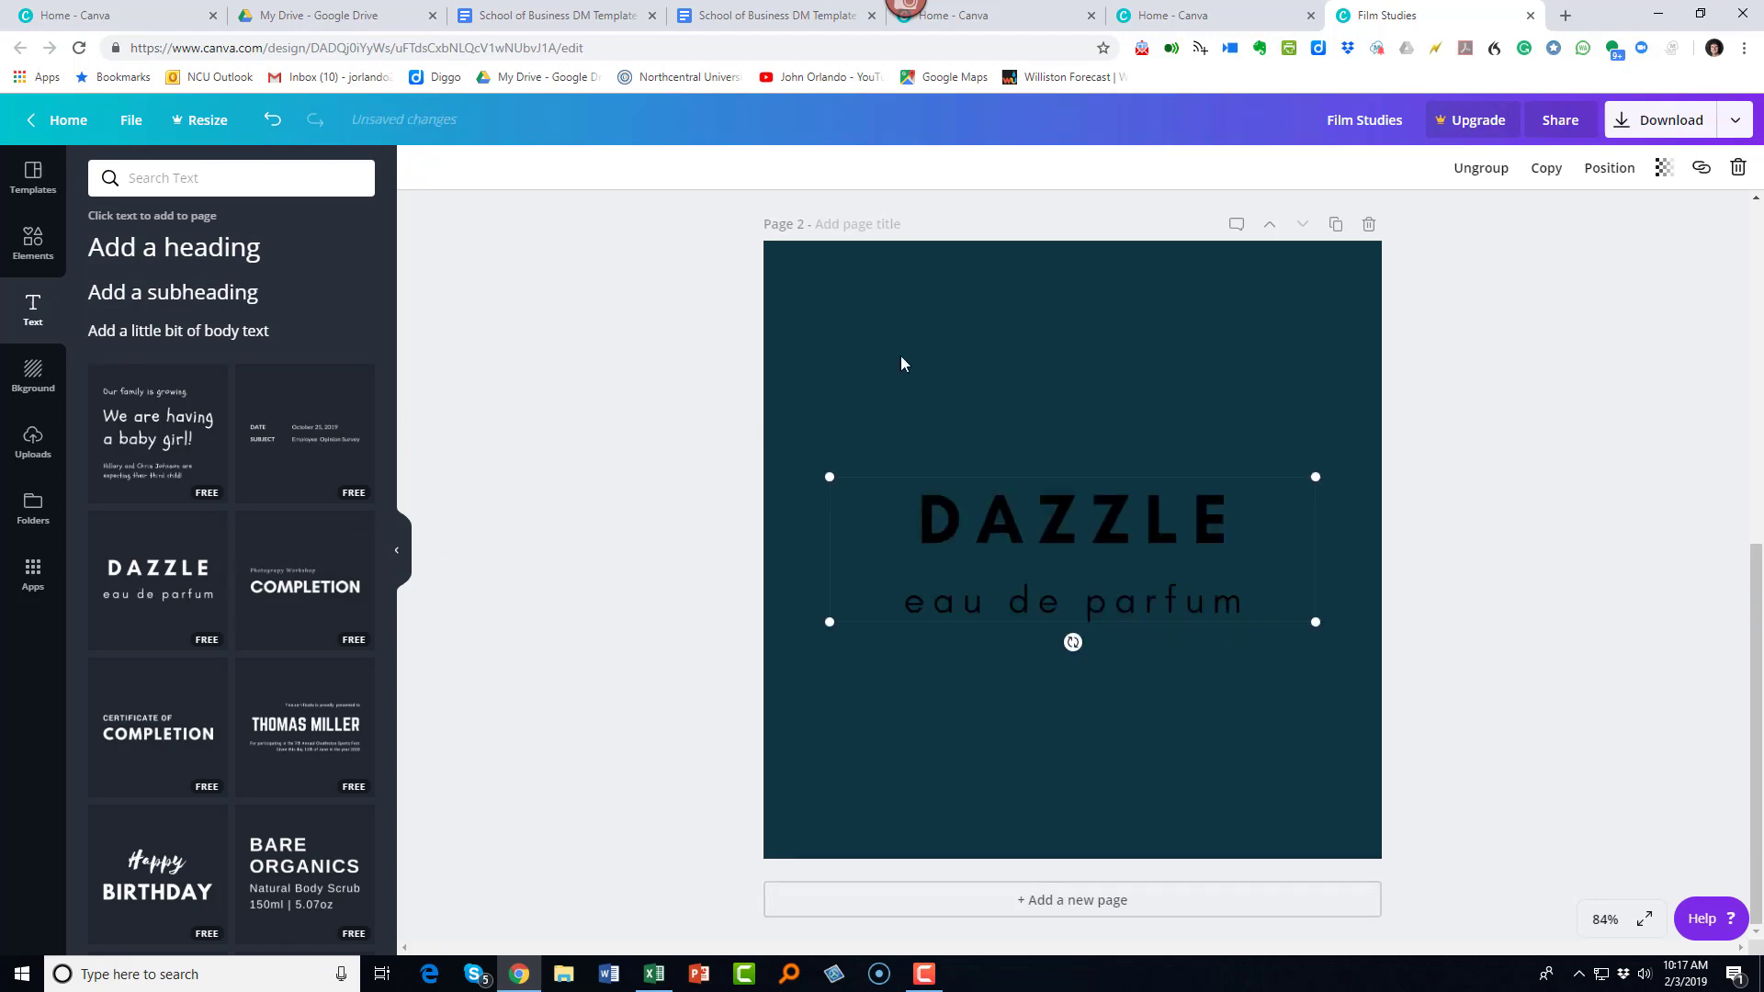
{"action": "left_click", "coordinate": [930, 516]}
{"action": "double_click", "coordinate": [916, 520]}
{"action": "type", "text": "TOPICS"}
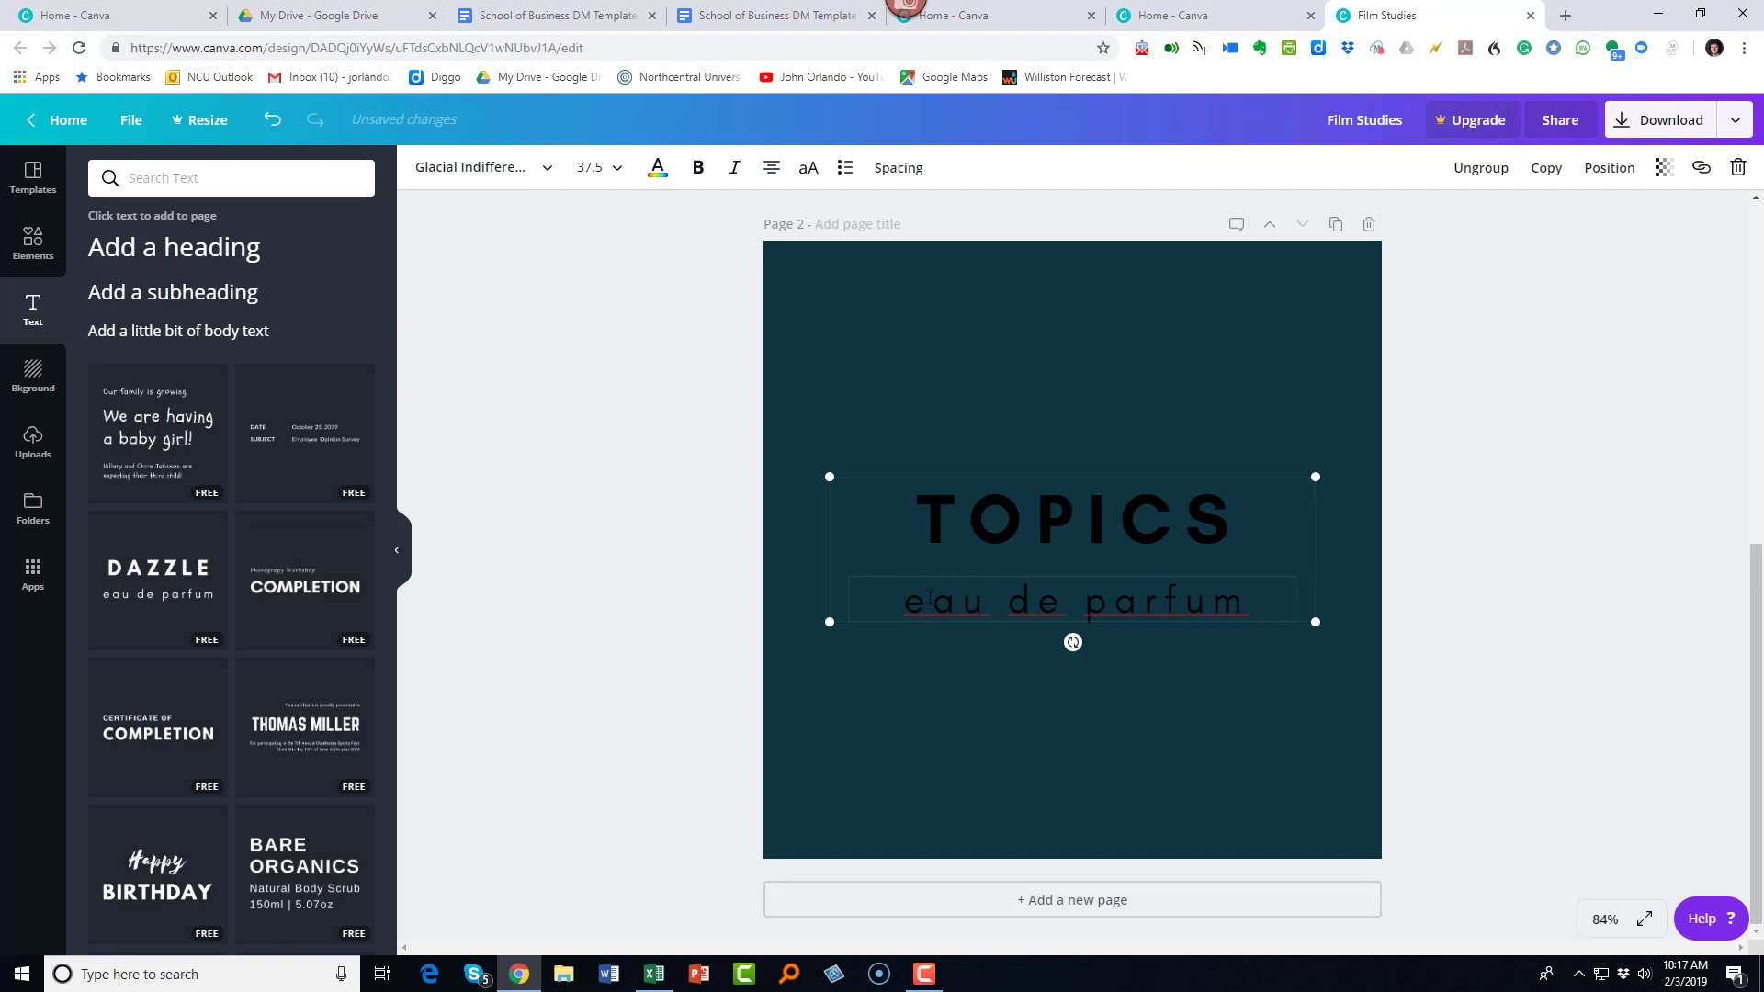
{"action": "left_click_drag", "start_coordinate": [905, 602], "coordinate": [1244, 601]}
{"action": "key", "text": "BackSpace"}
- Copy all the suggestions text from the School of Business Google Doc
{"action": "left_click", "coordinate": [605, 18]}
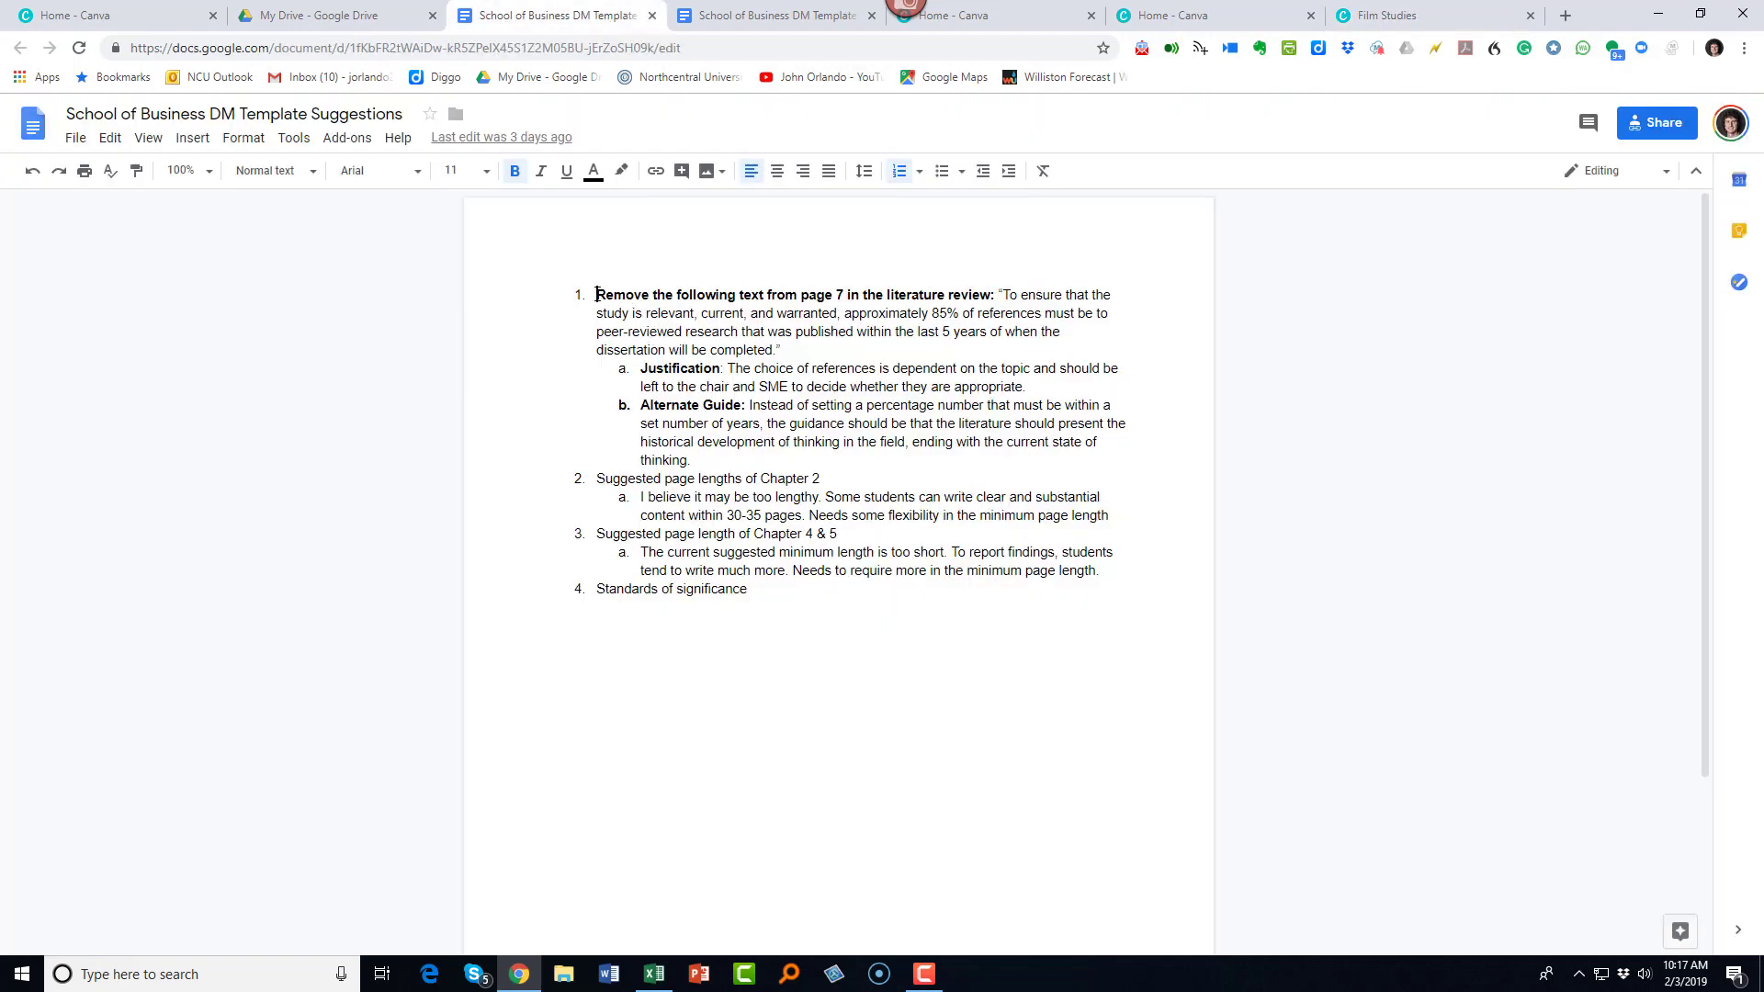
{"action": "left_click_drag", "start_coordinate": [597, 294], "coordinate": [601, 608]}
{"action": "right_click", "coordinate": [706, 331]}
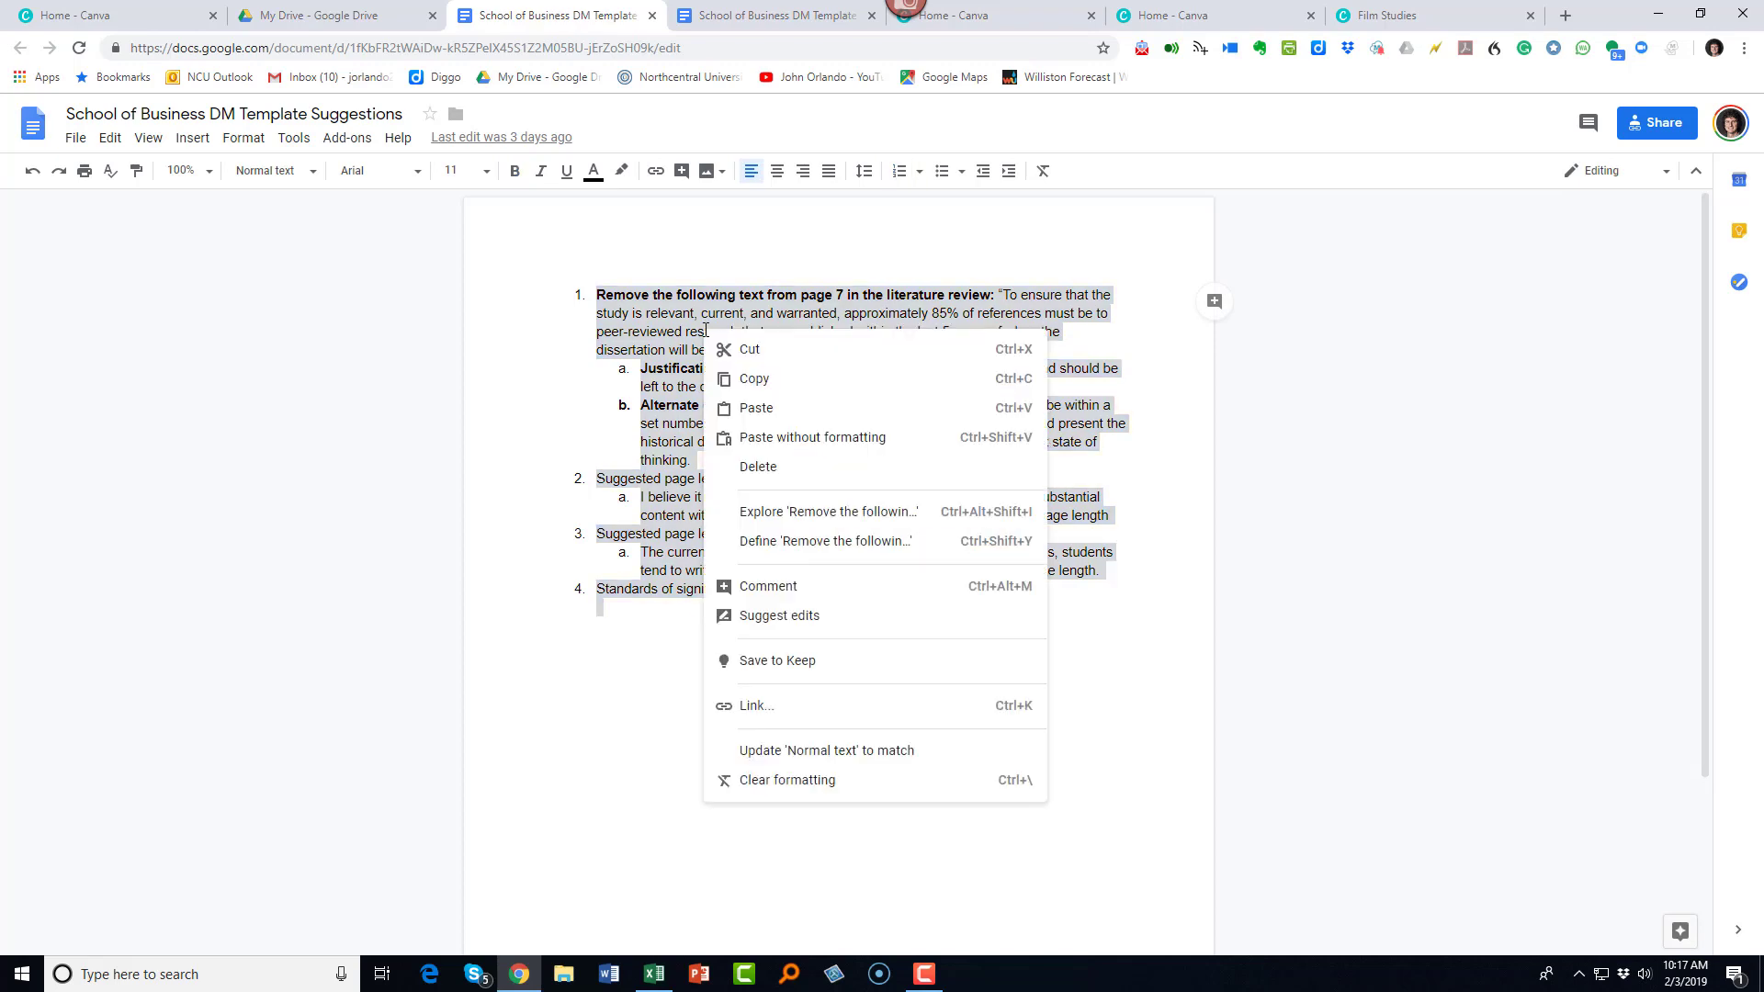
{"action": "left_click", "coordinate": [750, 379]}
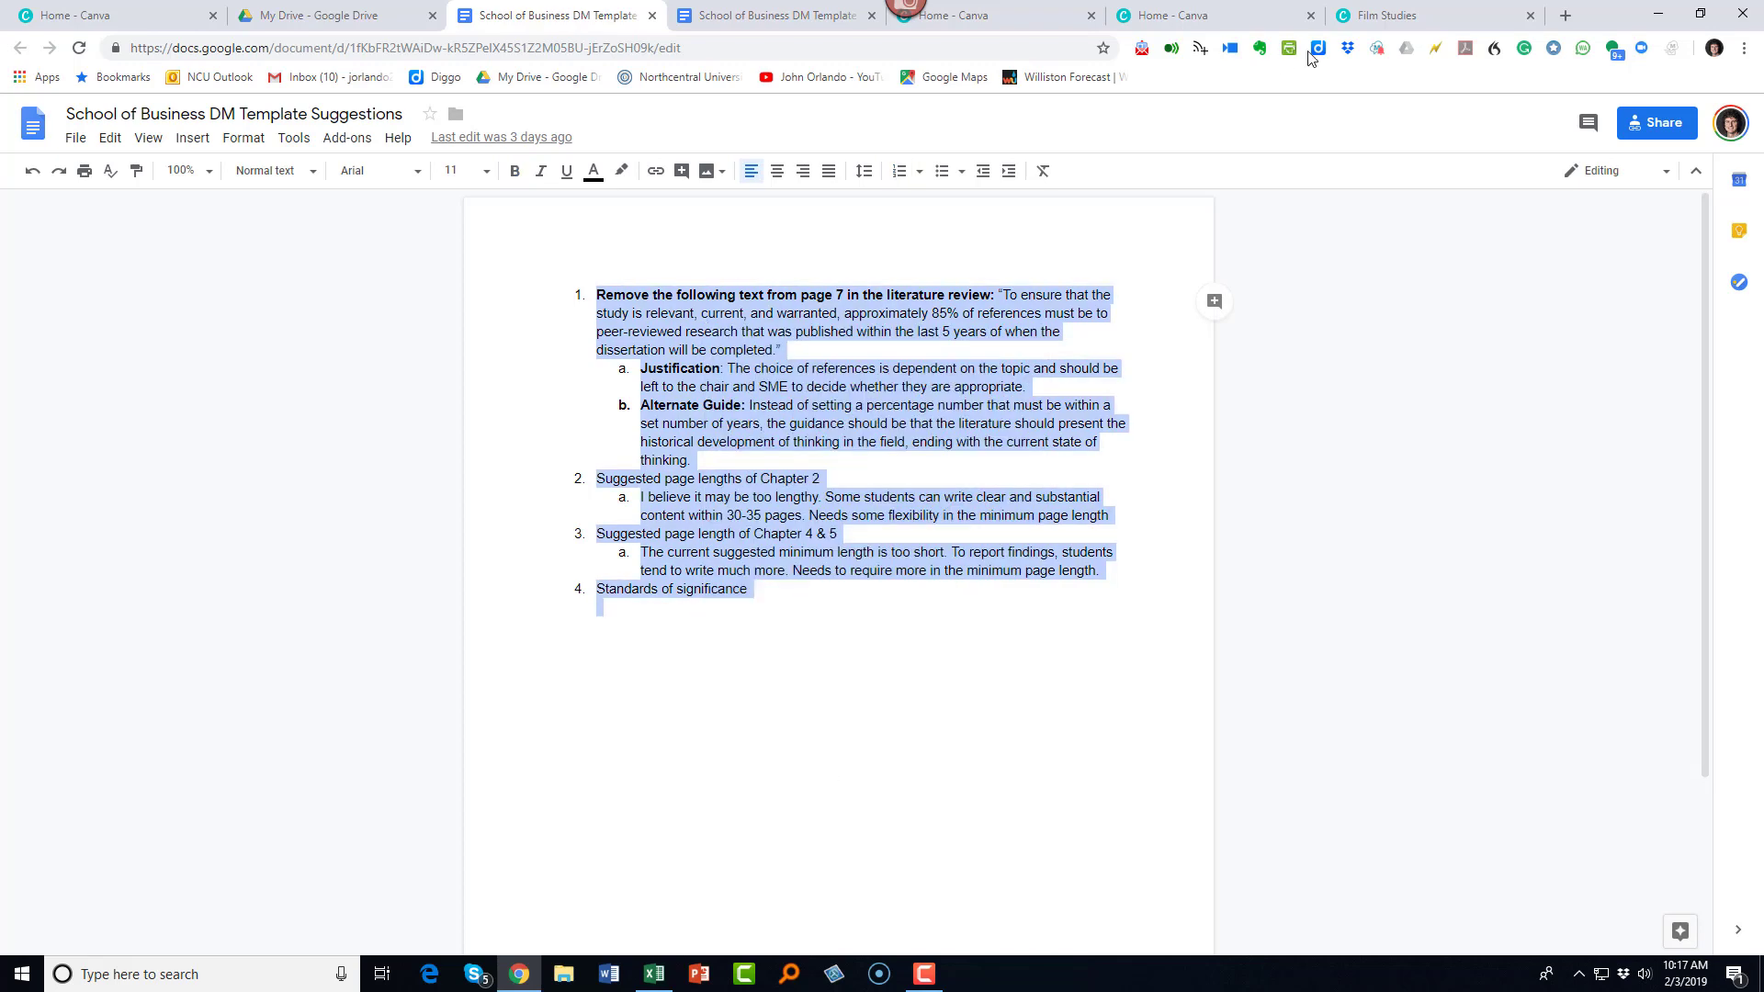
- Paste the suggestions text onto page 2 below TOPICS, set size 14, and fit the box to the page
{"action": "left_click", "coordinate": [1401, 13]}
{"action": "right_click", "coordinate": [1083, 516]}
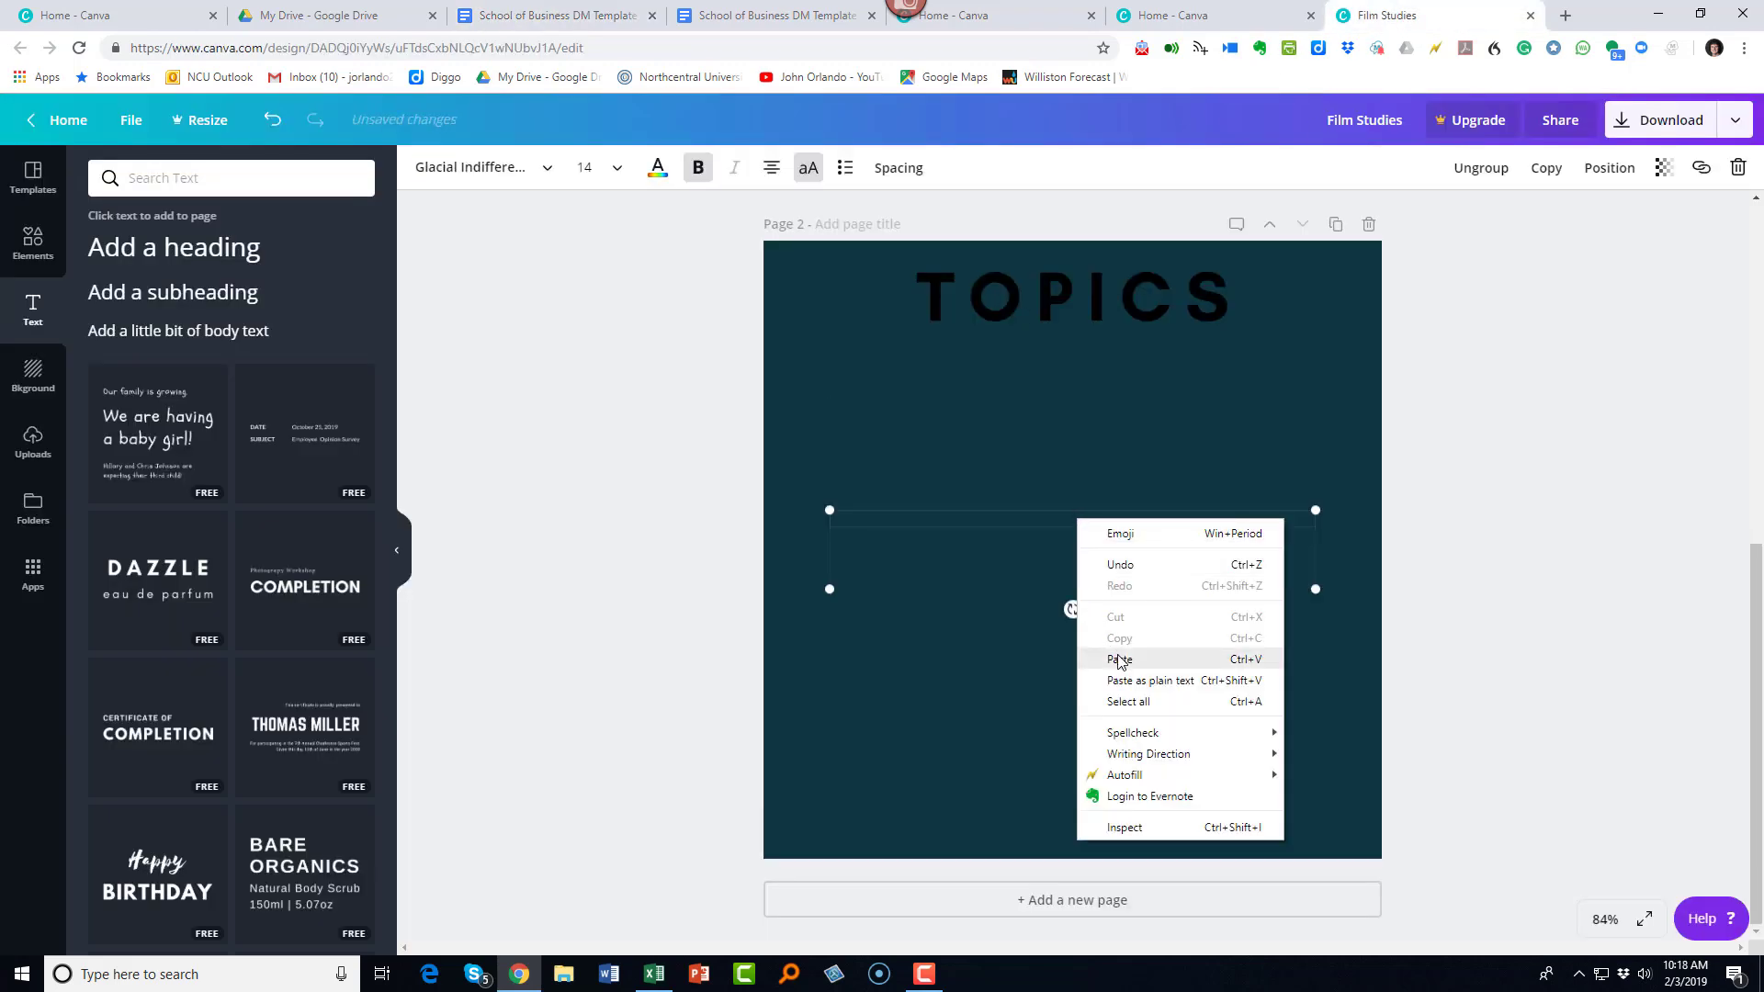
{"action": "left_click", "coordinate": [1117, 654]}
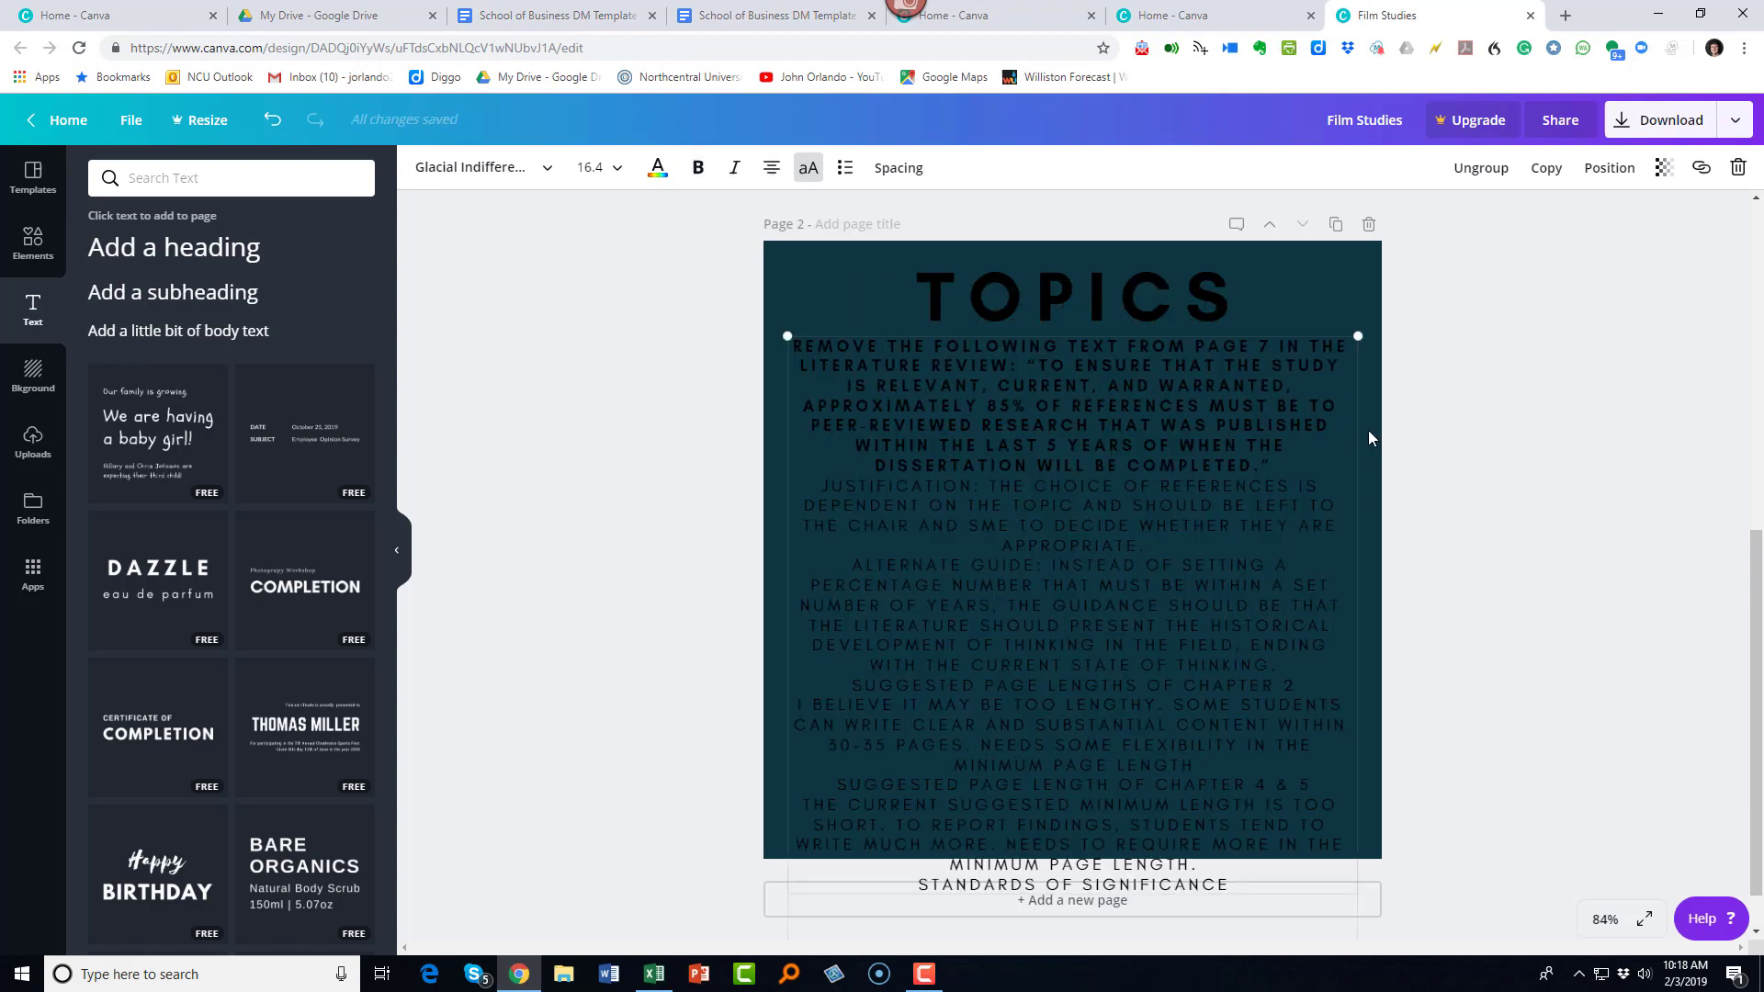
{"action": "left_click_drag", "start_coordinate": [1361, 336], "coordinate": [1376, 315]}
{"action": "double_click", "coordinate": [846, 315]}
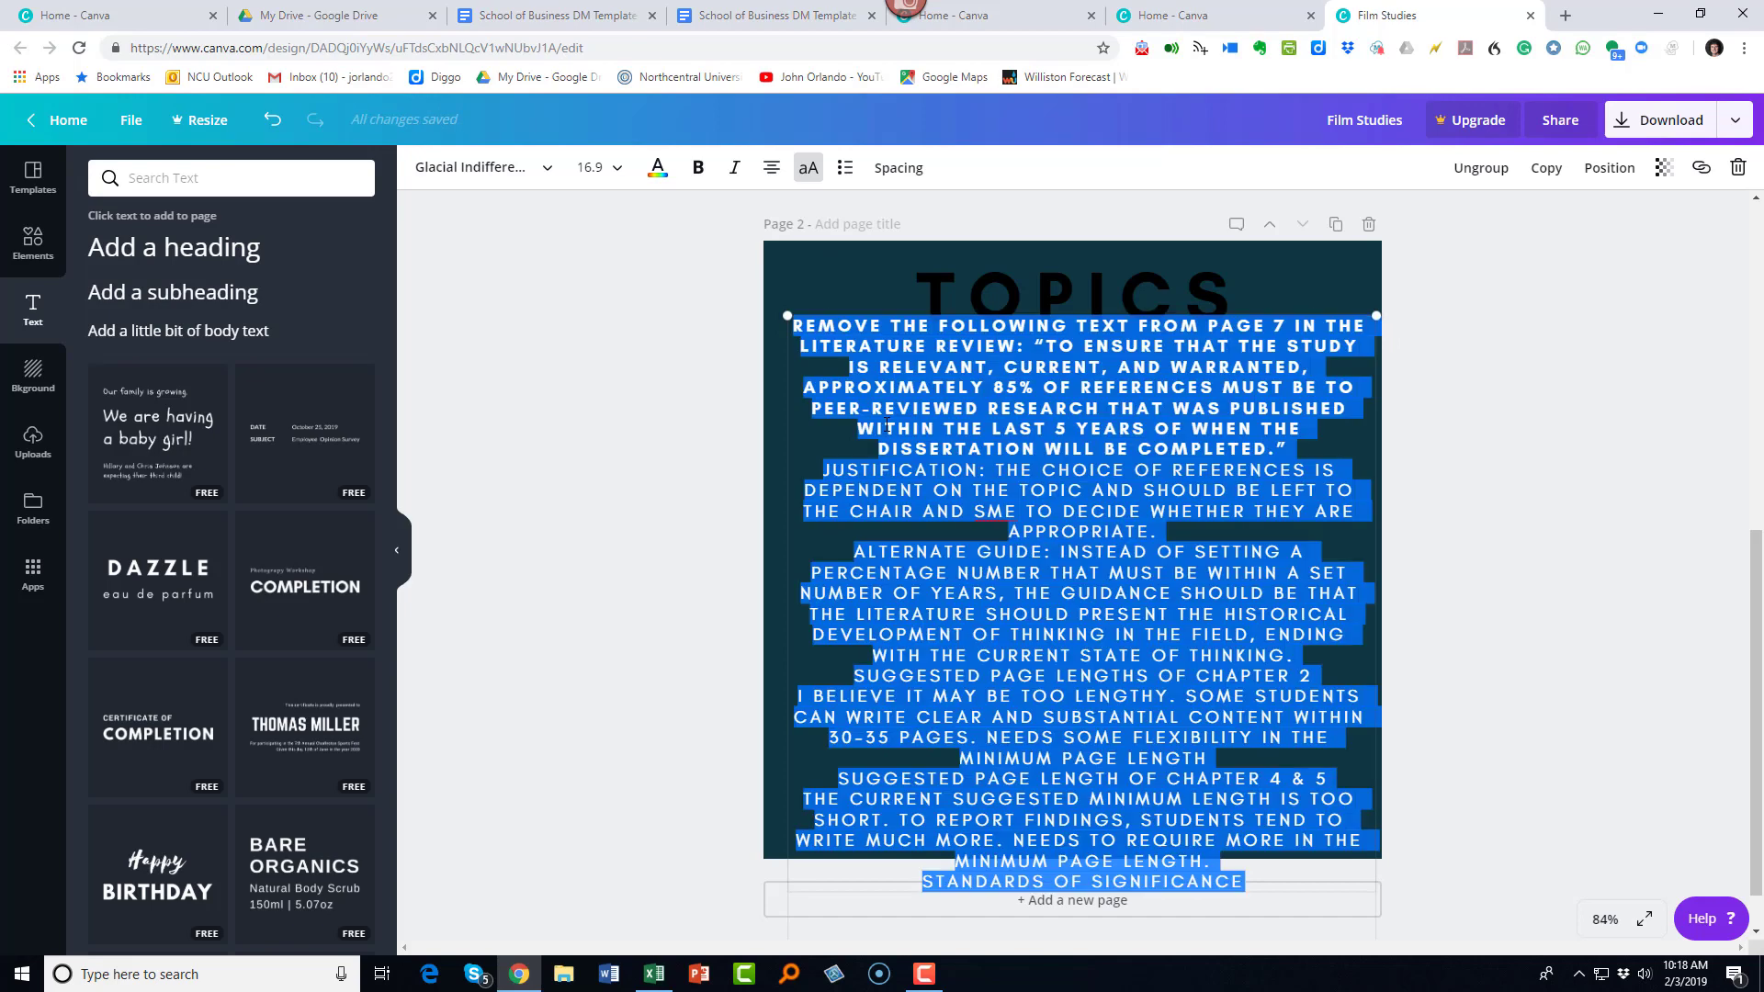
{"action": "left_click", "coordinate": [617, 167]}
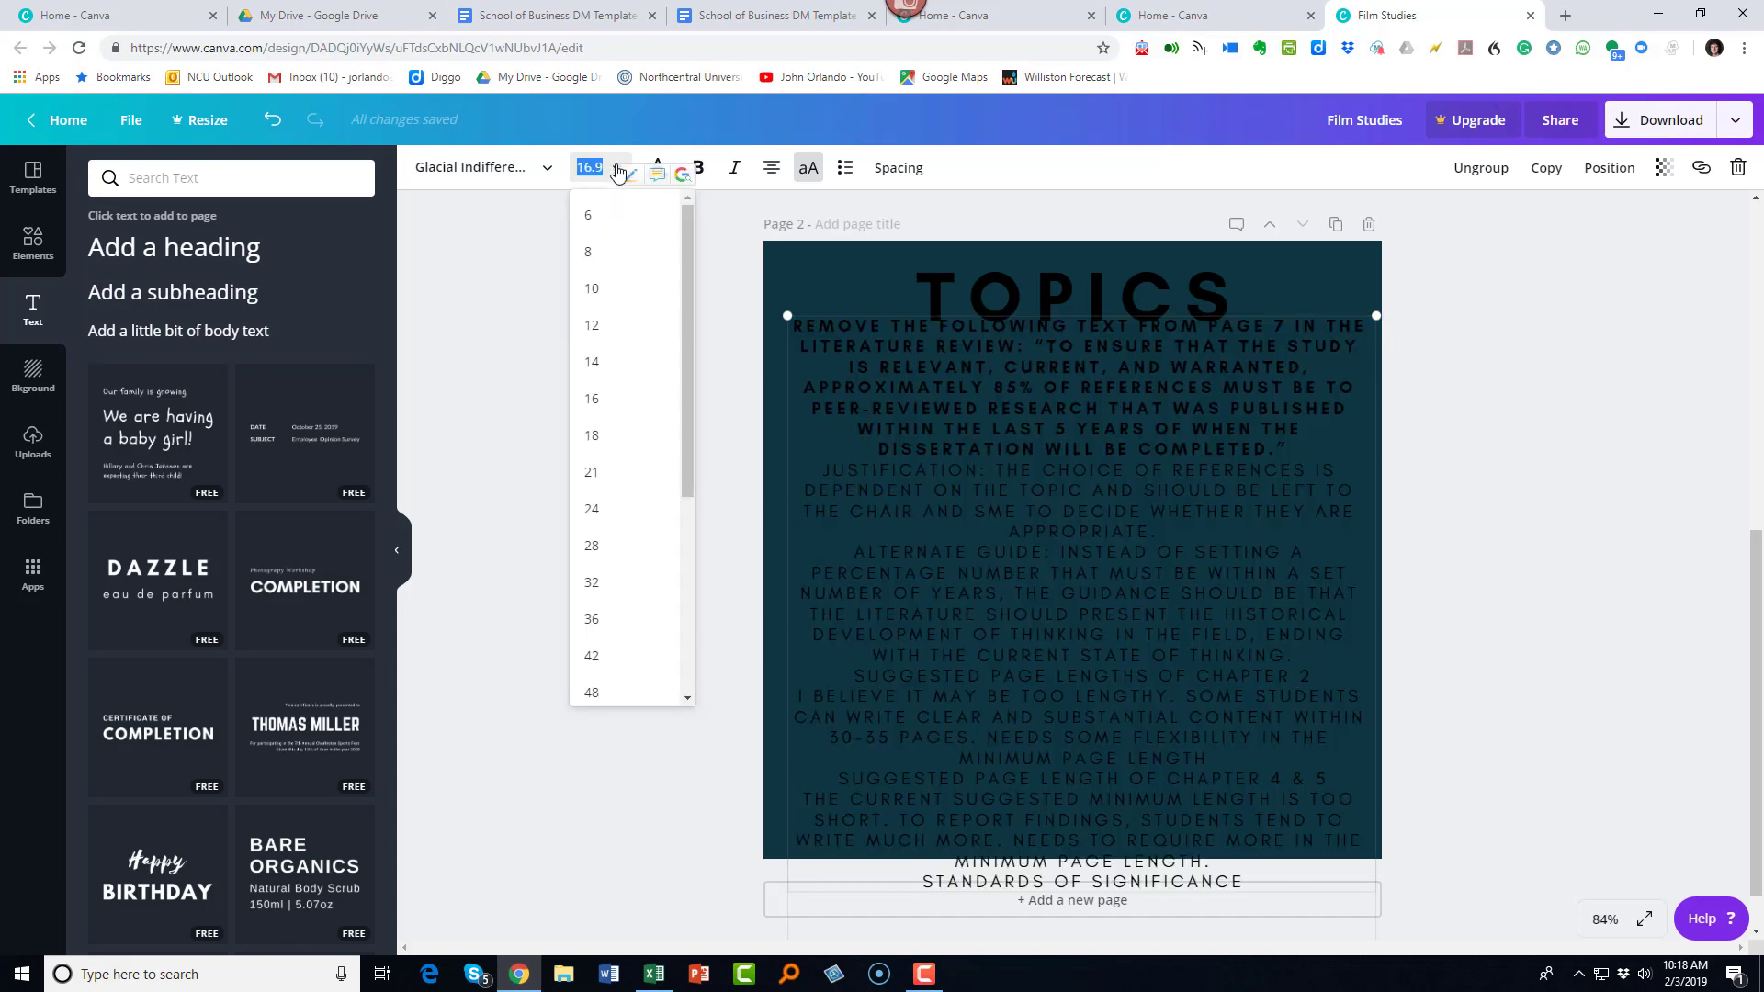
{"action": "left_click", "coordinate": [602, 377]}
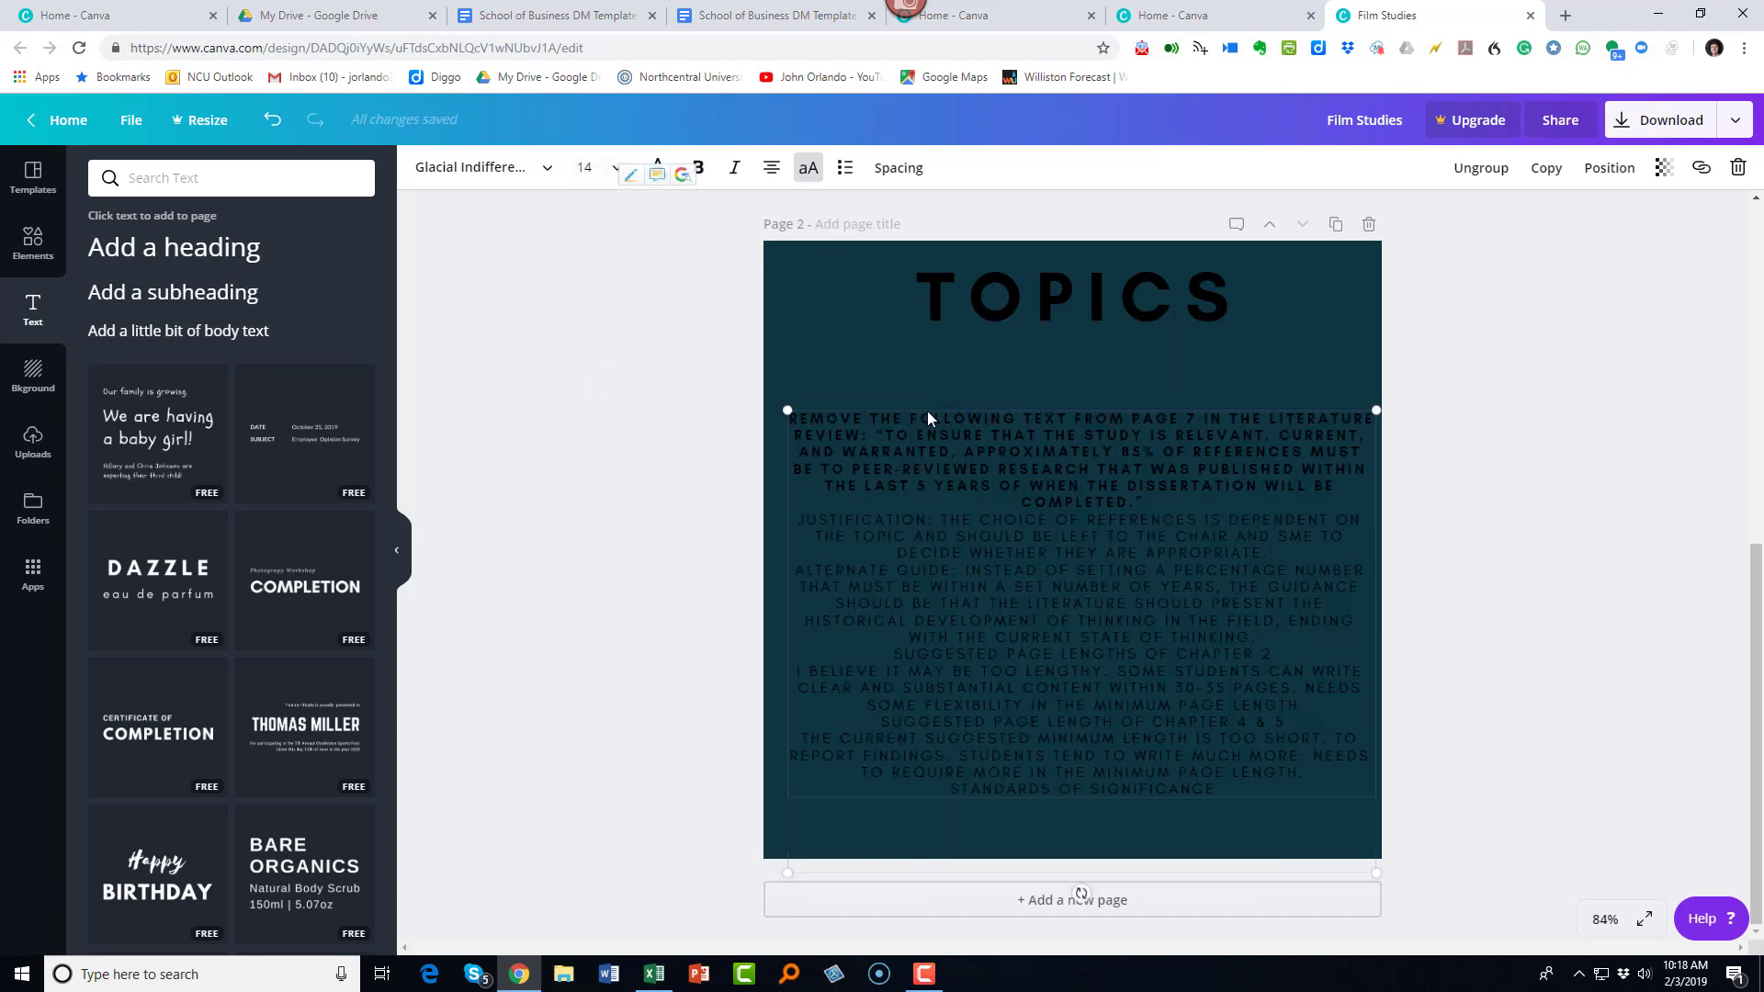
{"action": "left_click_drag", "start_coordinate": [787, 406], "coordinate": [766, 388]}
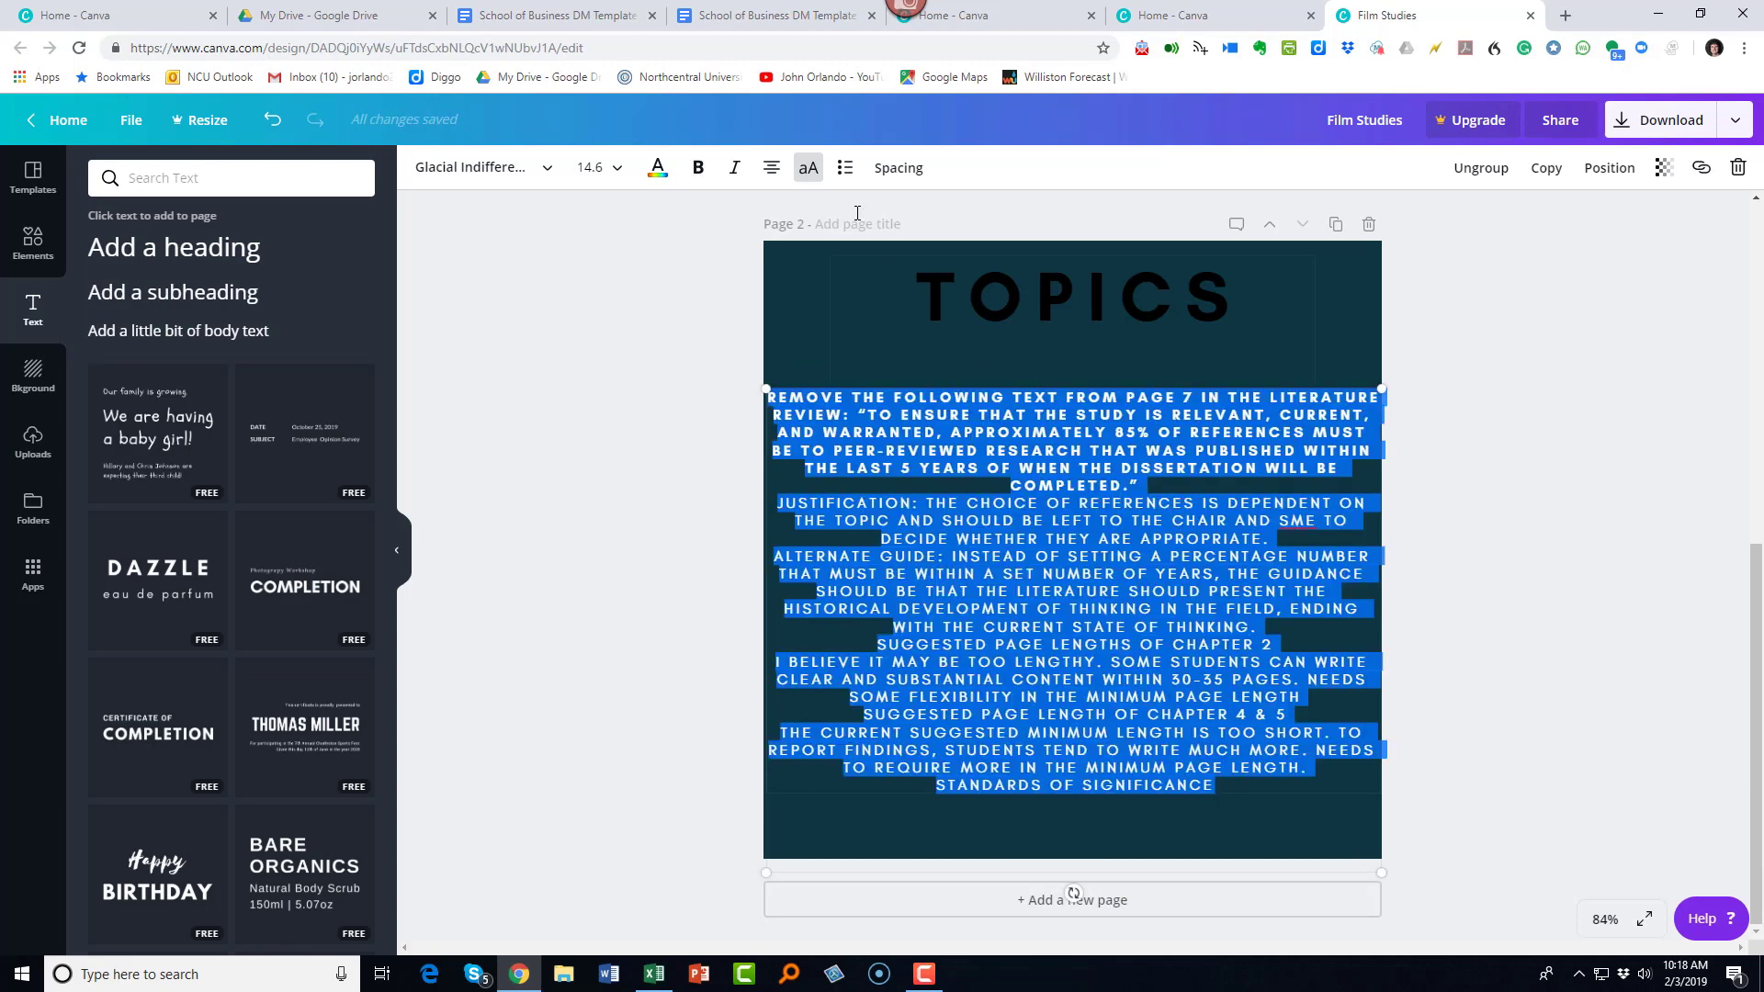
- Colour the pasted suggestions text and the TOPICS heading with the same light-orange swatch
{"action": "left_click", "coordinate": [657, 167]}
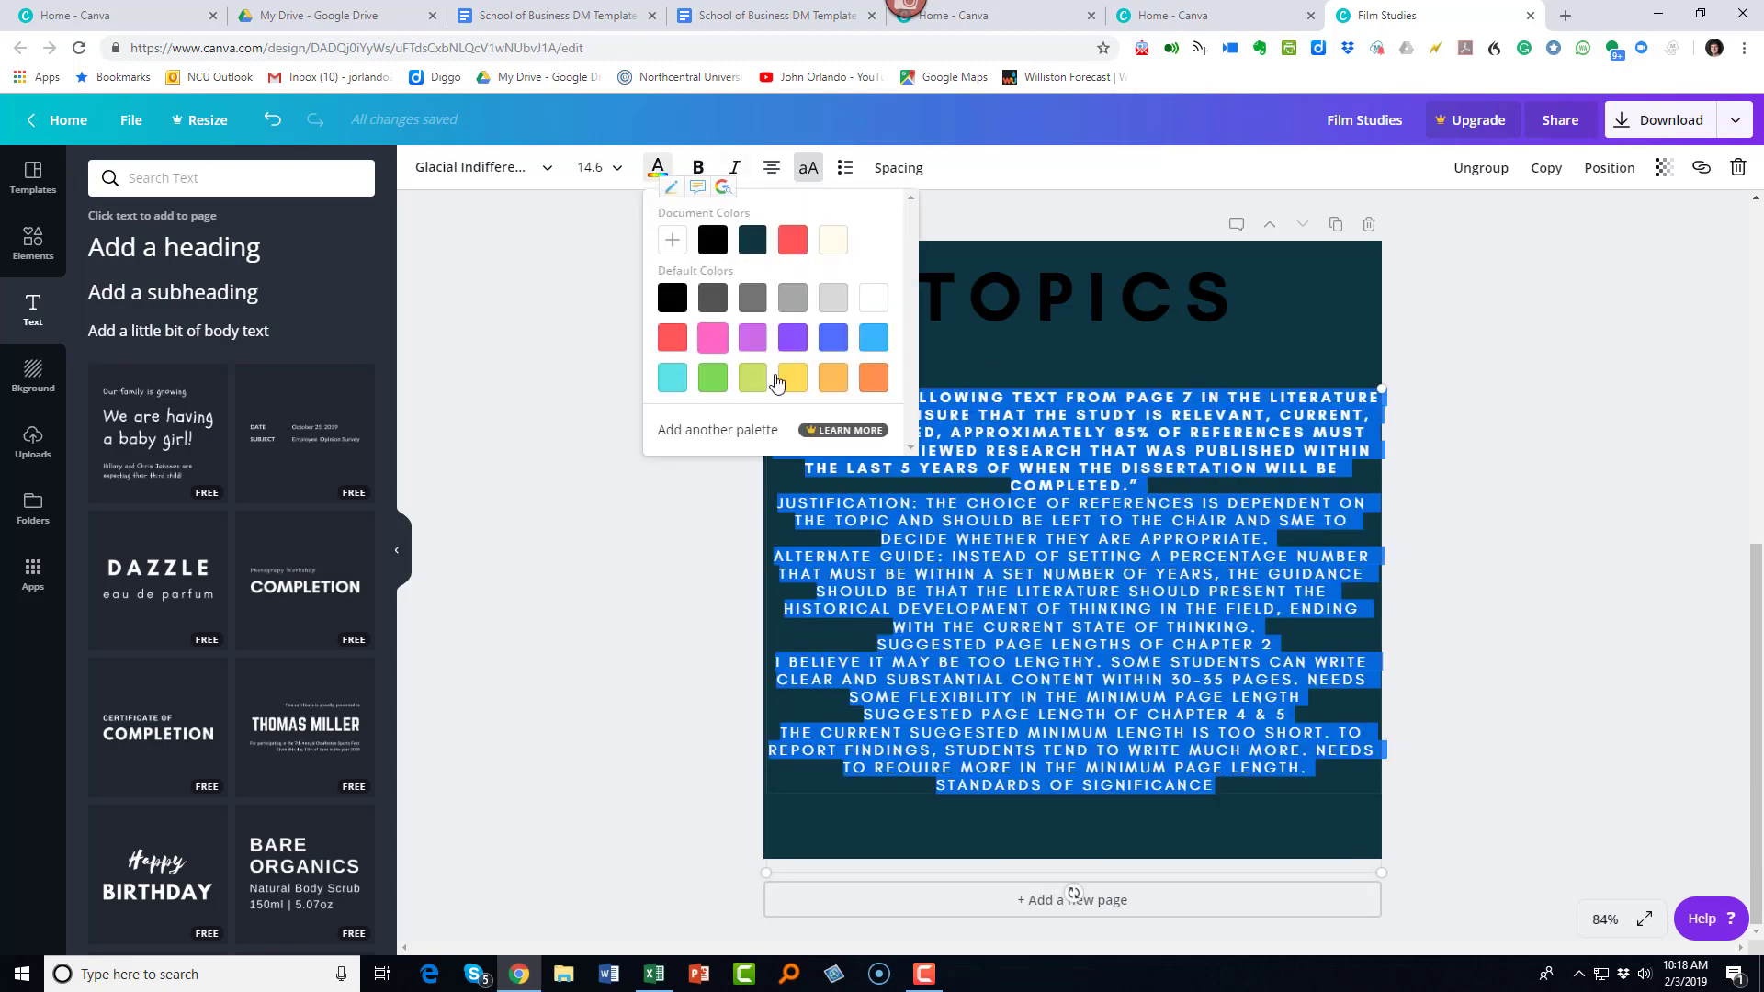
{"action": "left_click", "coordinate": [833, 378]}
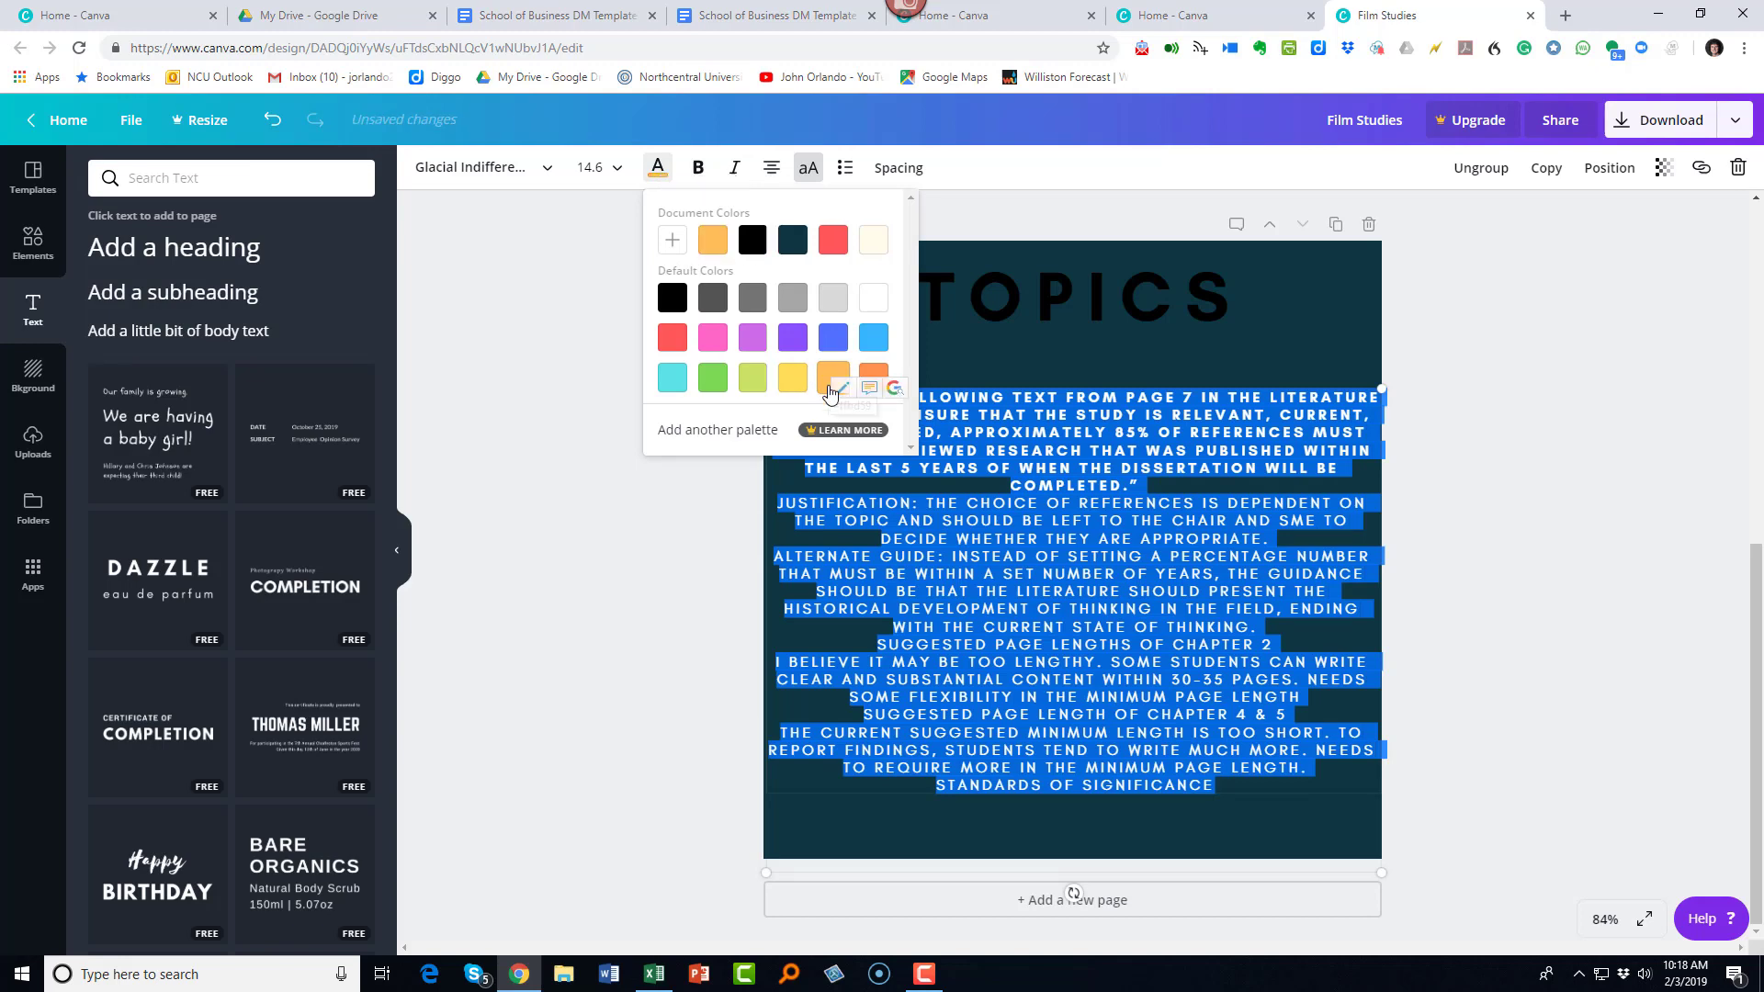
{"action": "left_click", "coordinate": [1491, 606]}
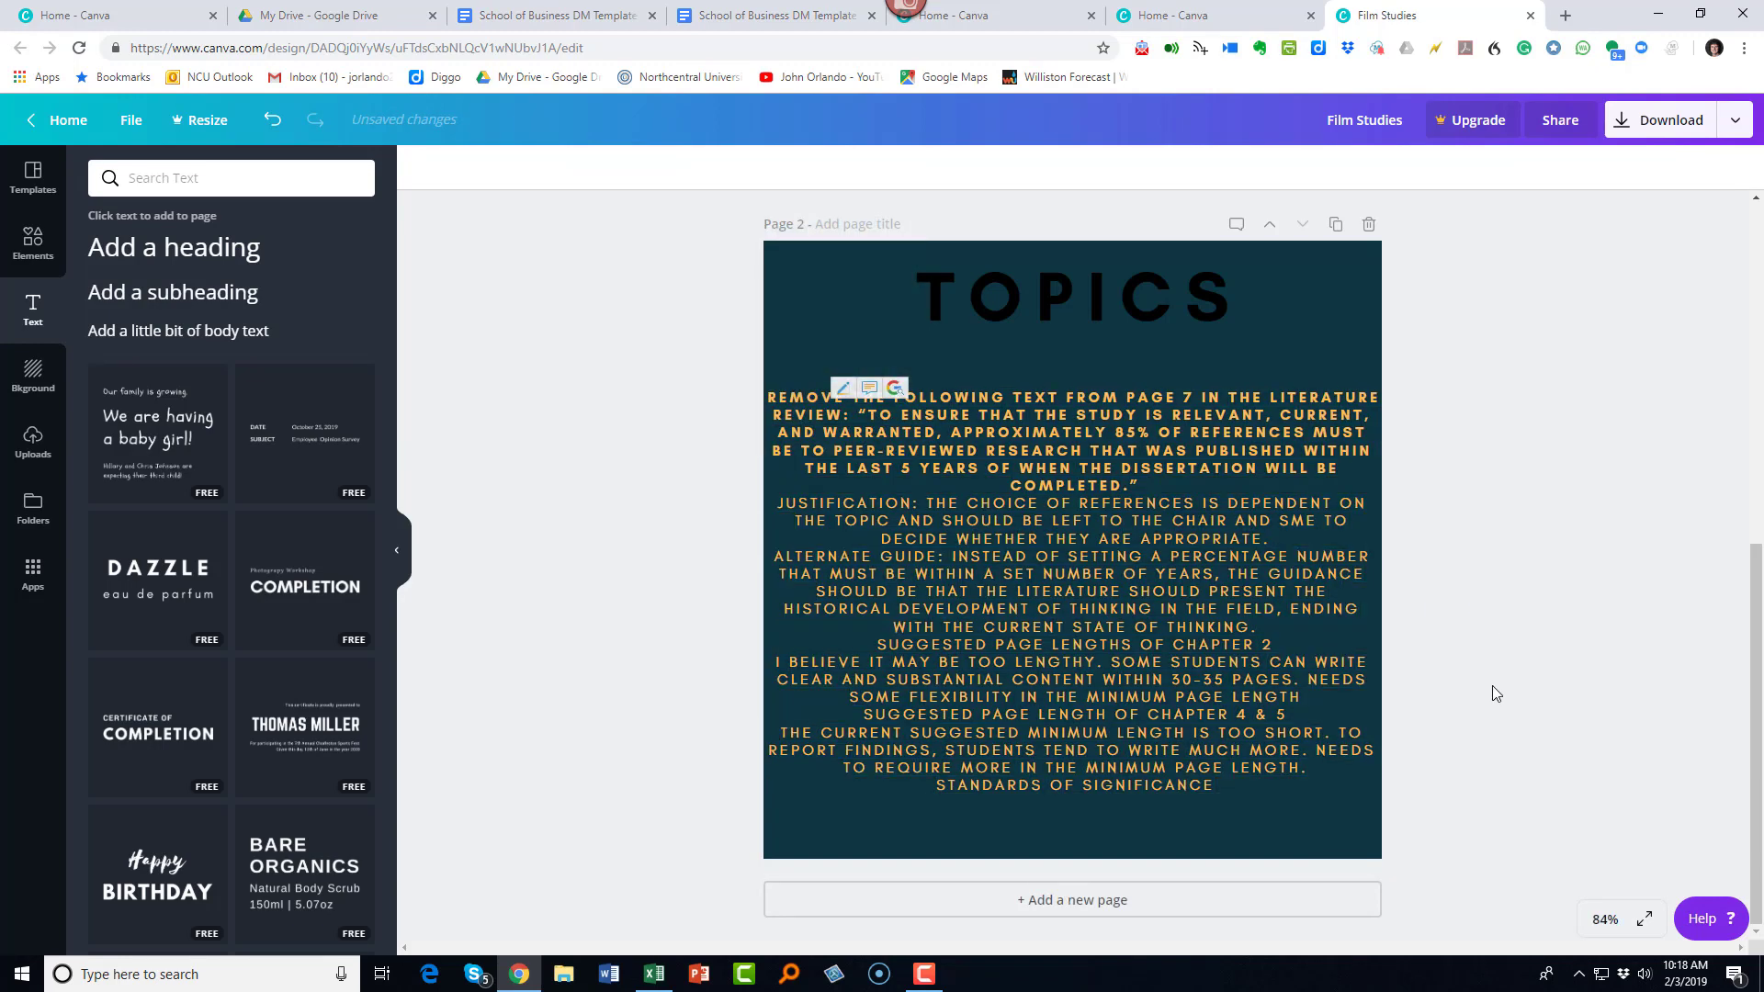
{"action": "left_click_drag", "start_coordinate": [914, 296], "coordinate": [1239, 296]}
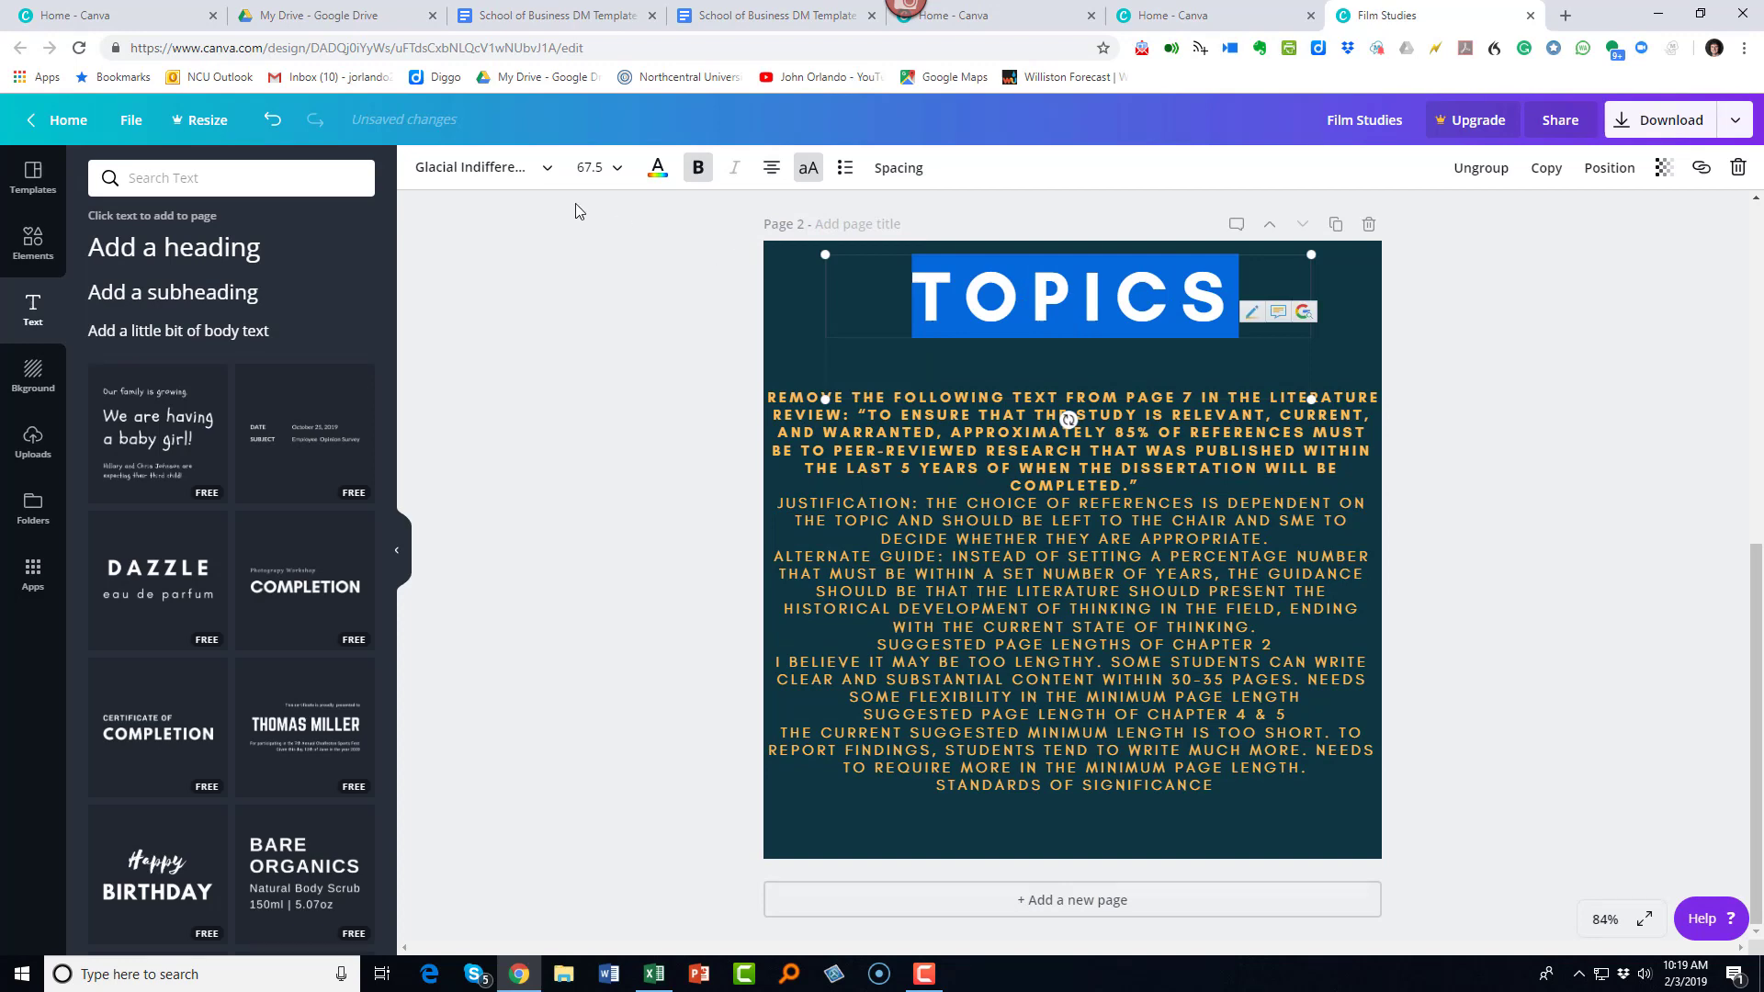
{"action": "left_click", "coordinate": [658, 167]}
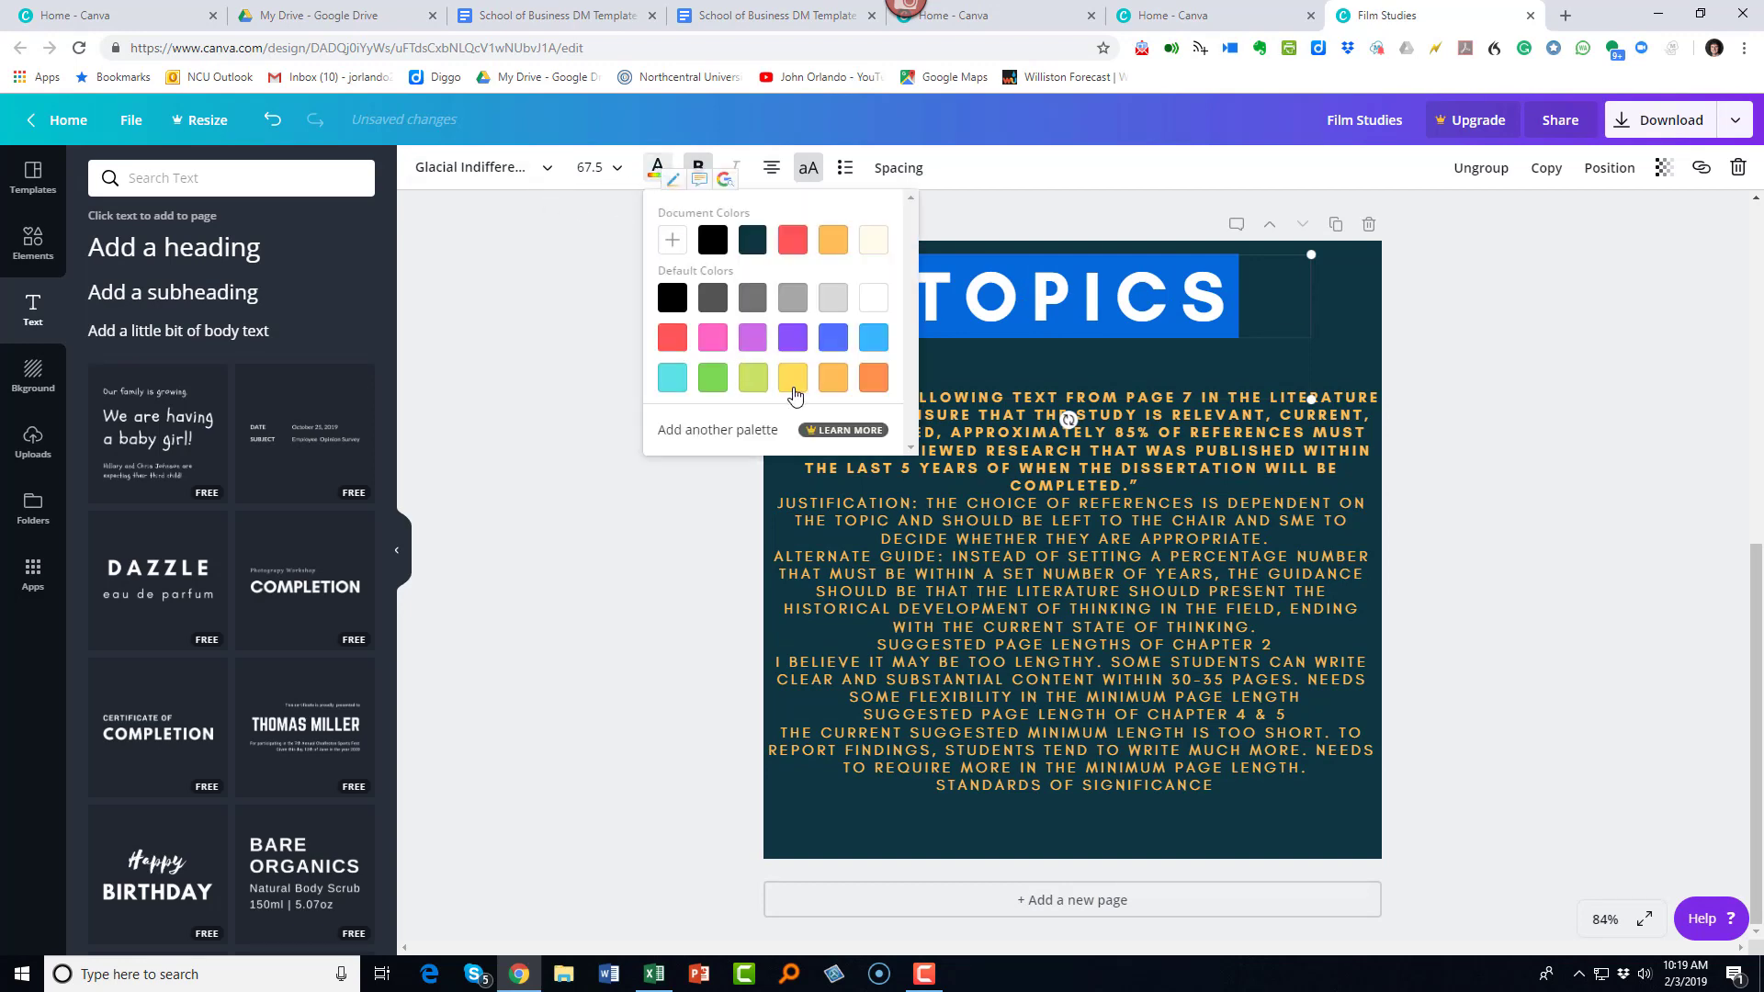
{"action": "left_click", "coordinate": [833, 378]}
{"action": "left_click", "coordinate": [1552, 642]}
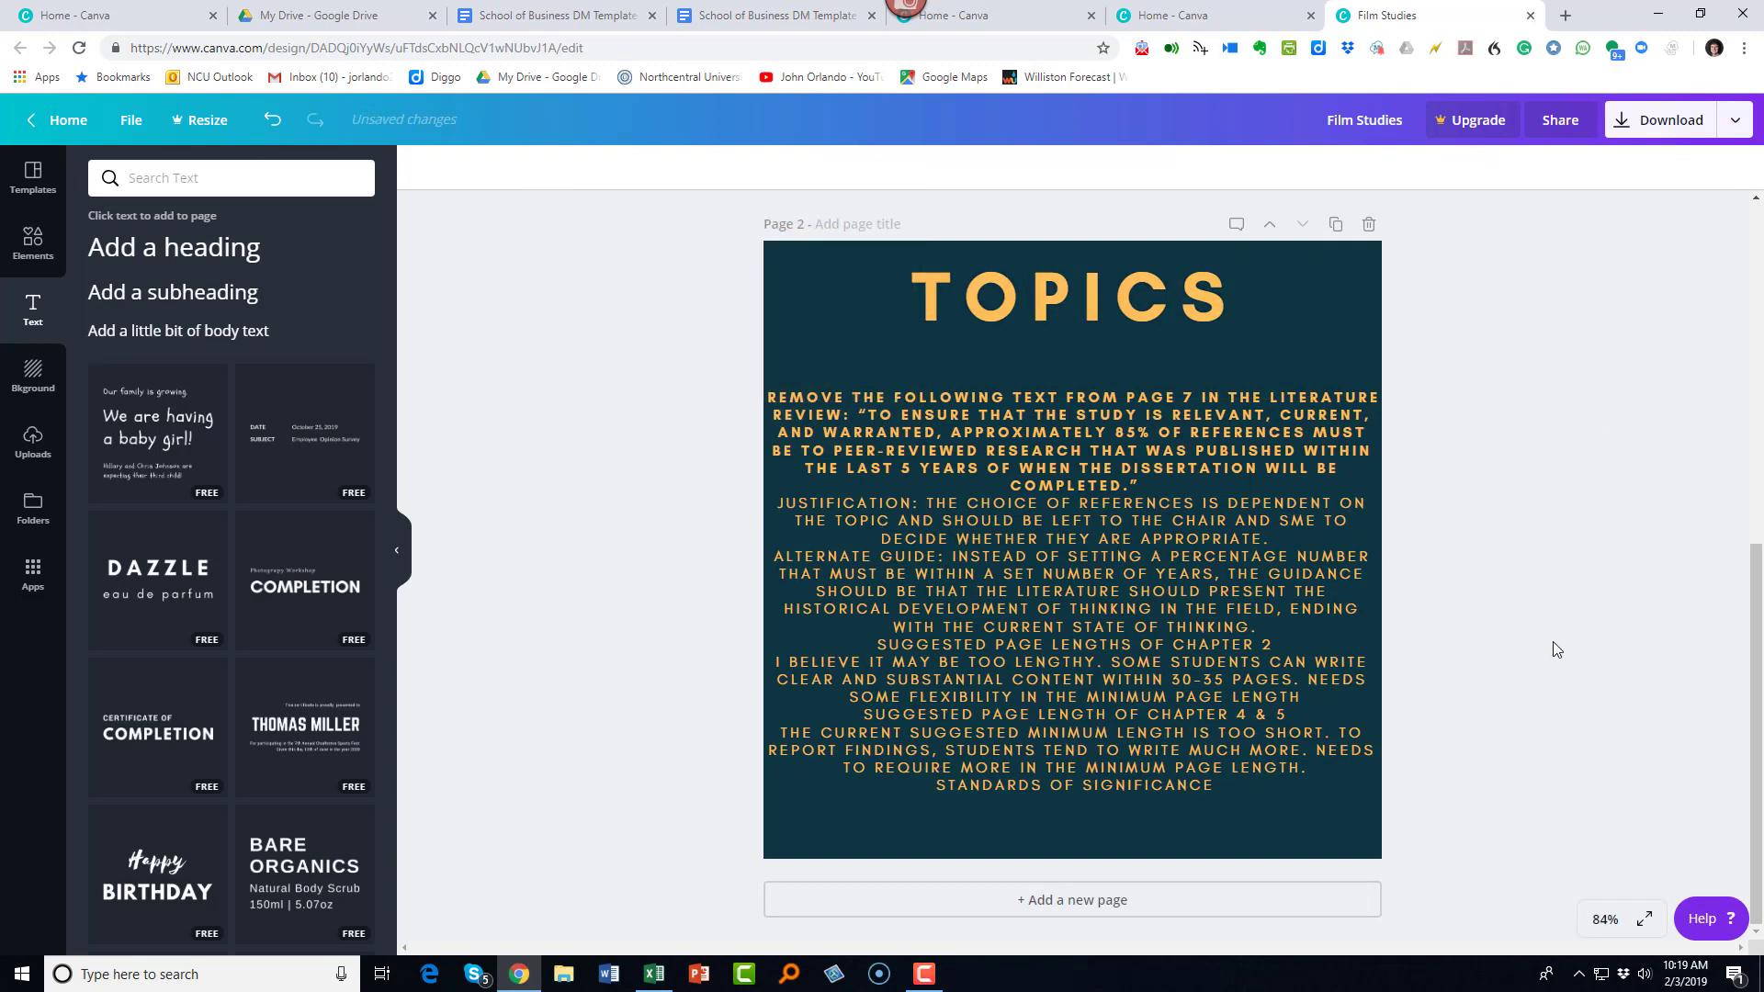
{"action": "scroll", "coordinate": [1487, 545], "scroll_direction": "up", "scroll_amount": 7}
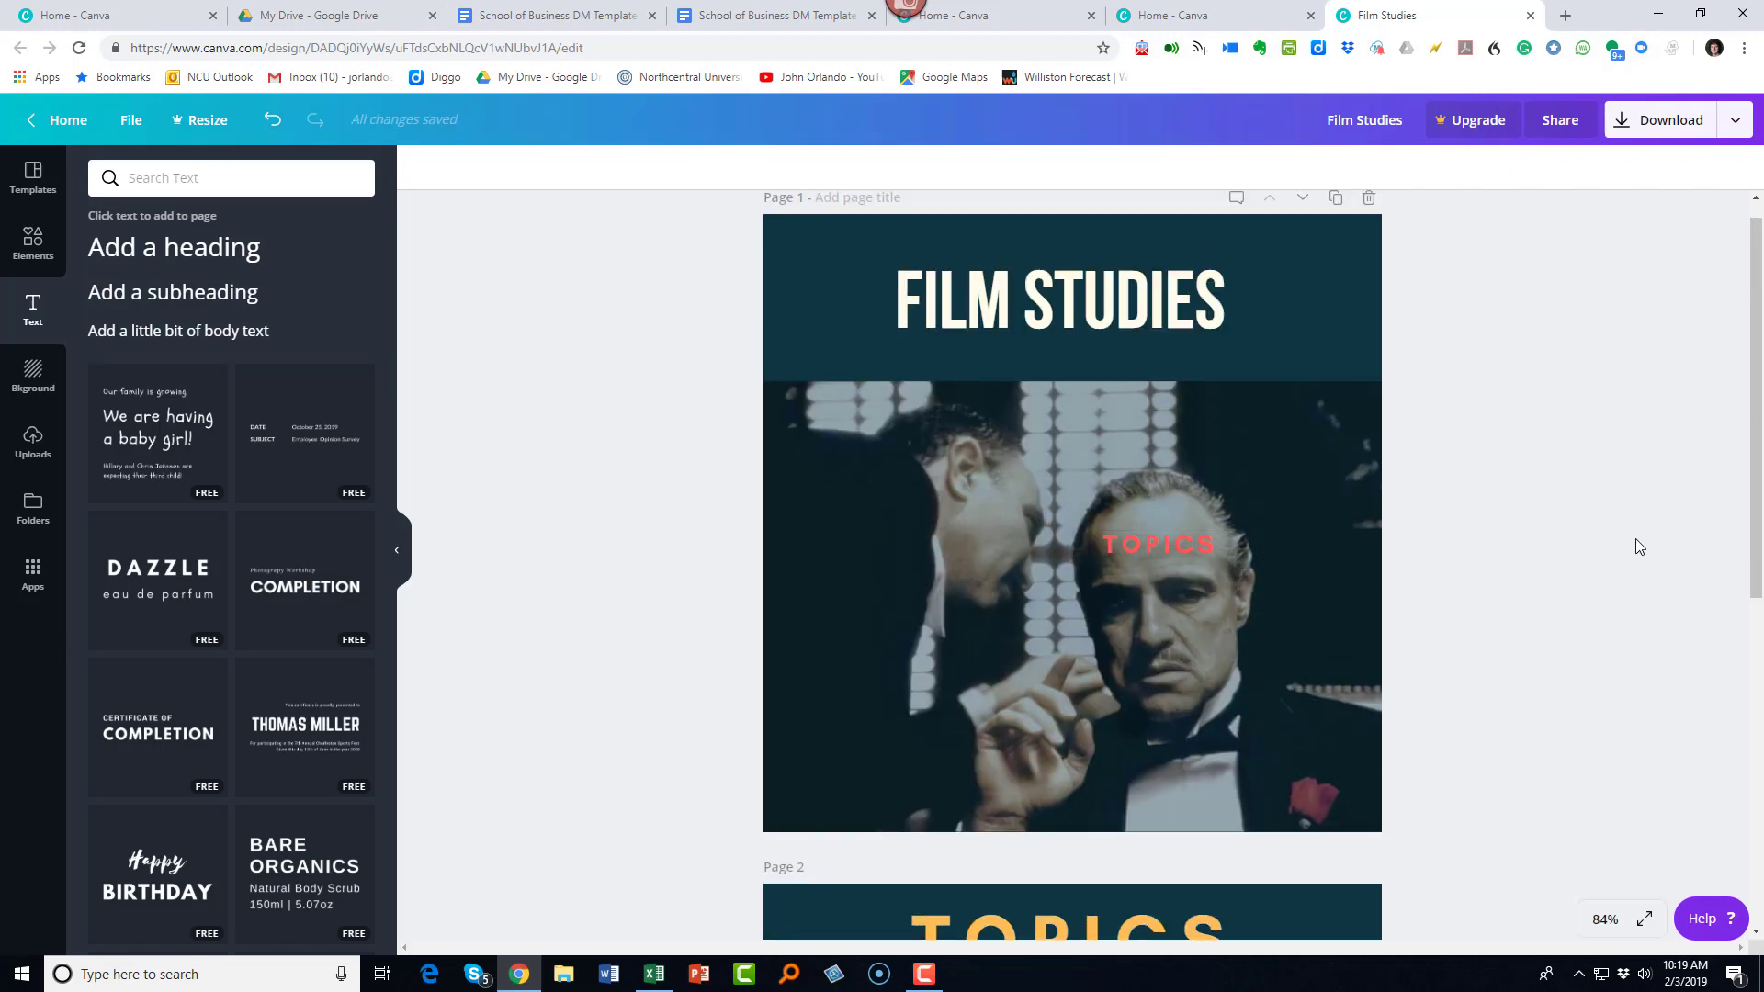
{"action": "scroll", "coordinate": [1626, 542], "scroll_direction": "down", "scroll_amount": 7}
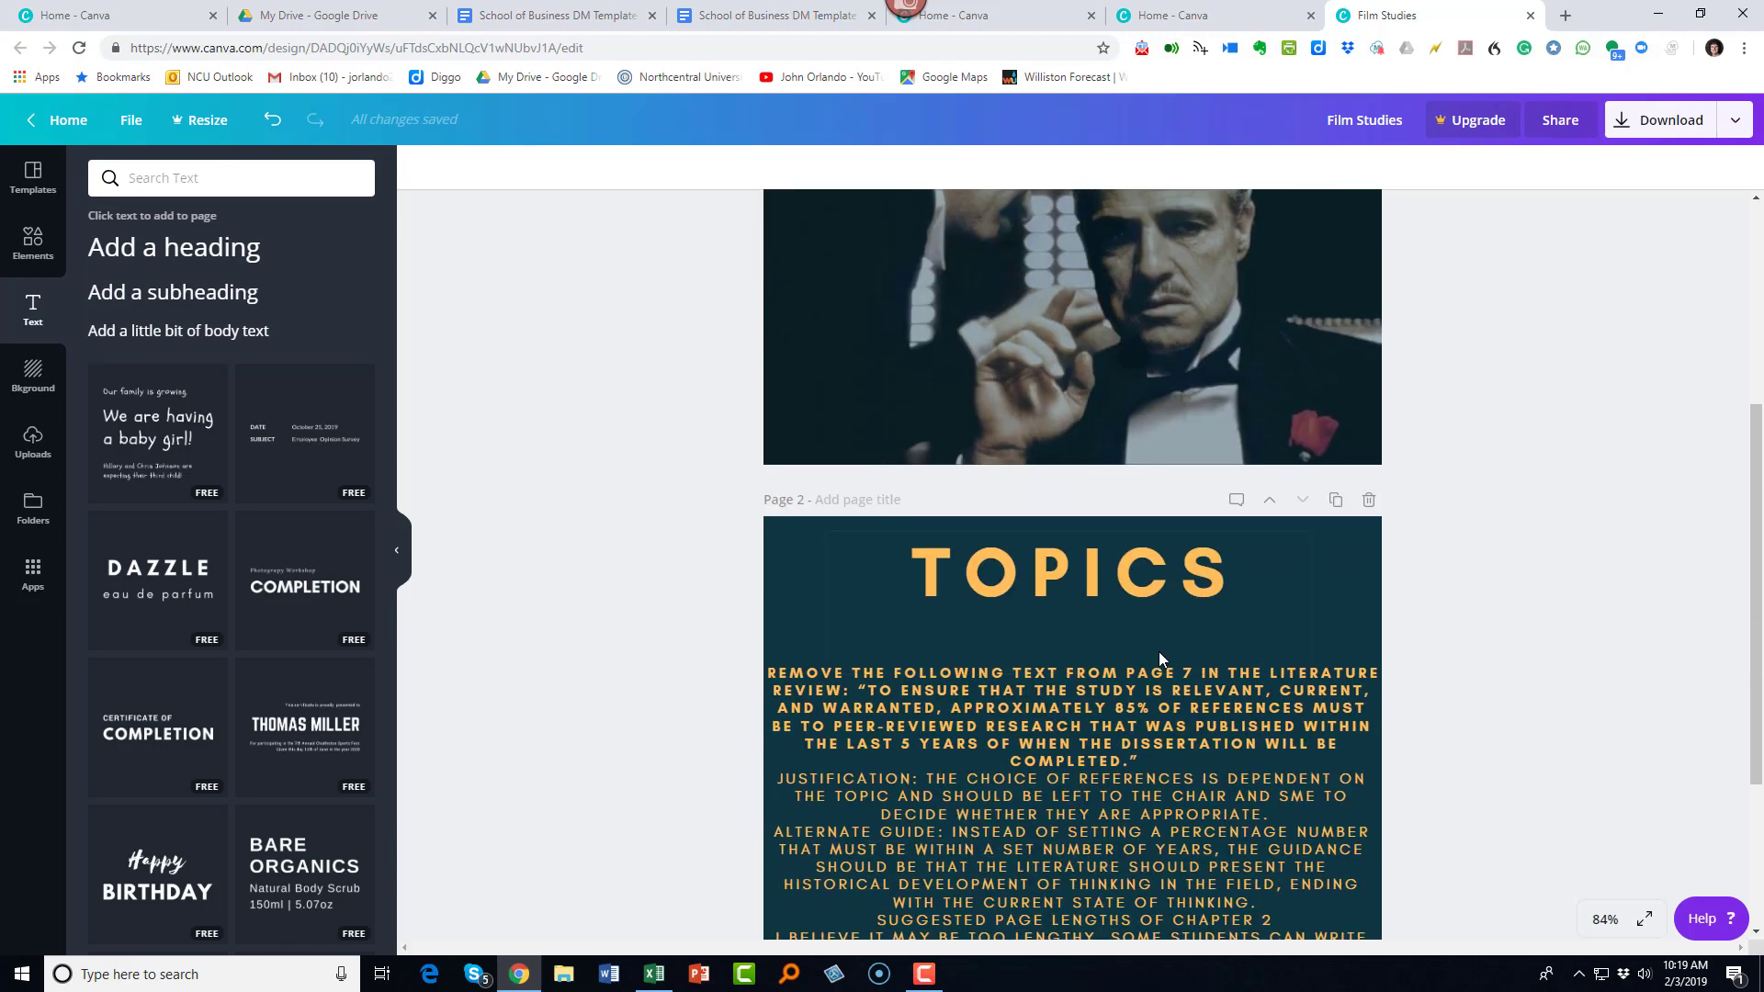
{"action": "scroll", "coordinate": [1489, 557], "scroll_direction": "up", "scroll_amount": 7}
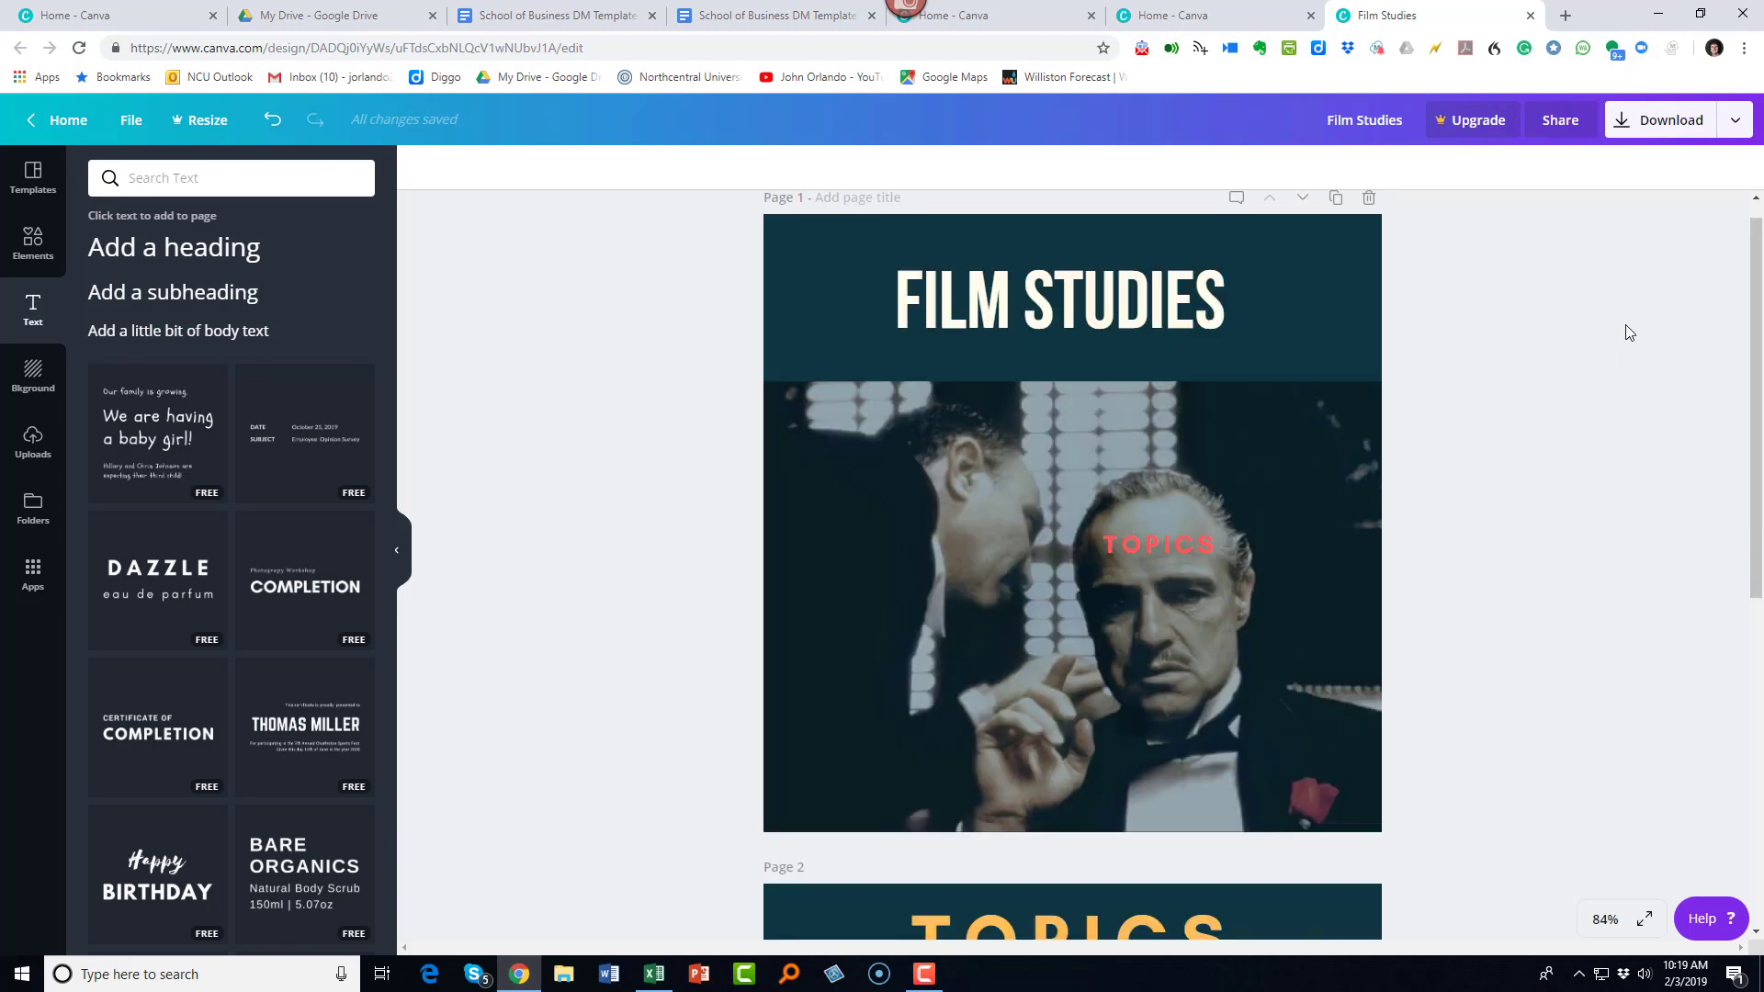
- Open the Download panel and keep PNG as the file type for both pages
{"action": "left_click", "coordinate": [1672, 122]}
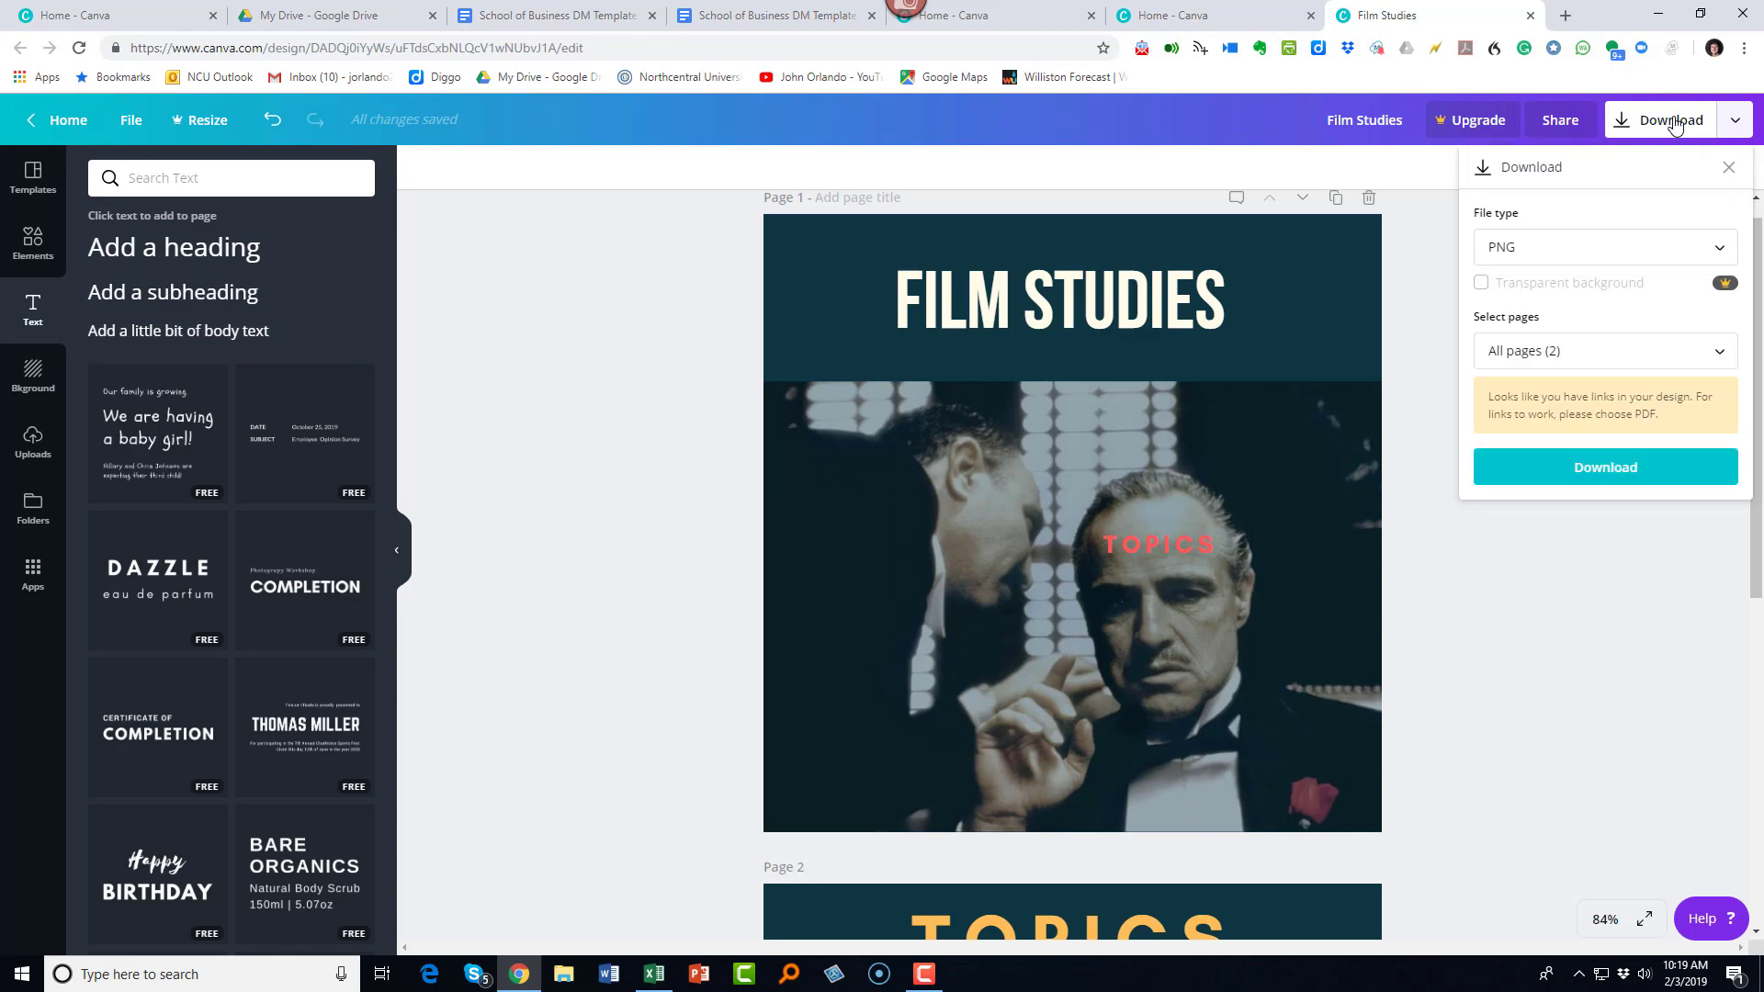
{"action": "left_click", "coordinate": [1711, 253]}
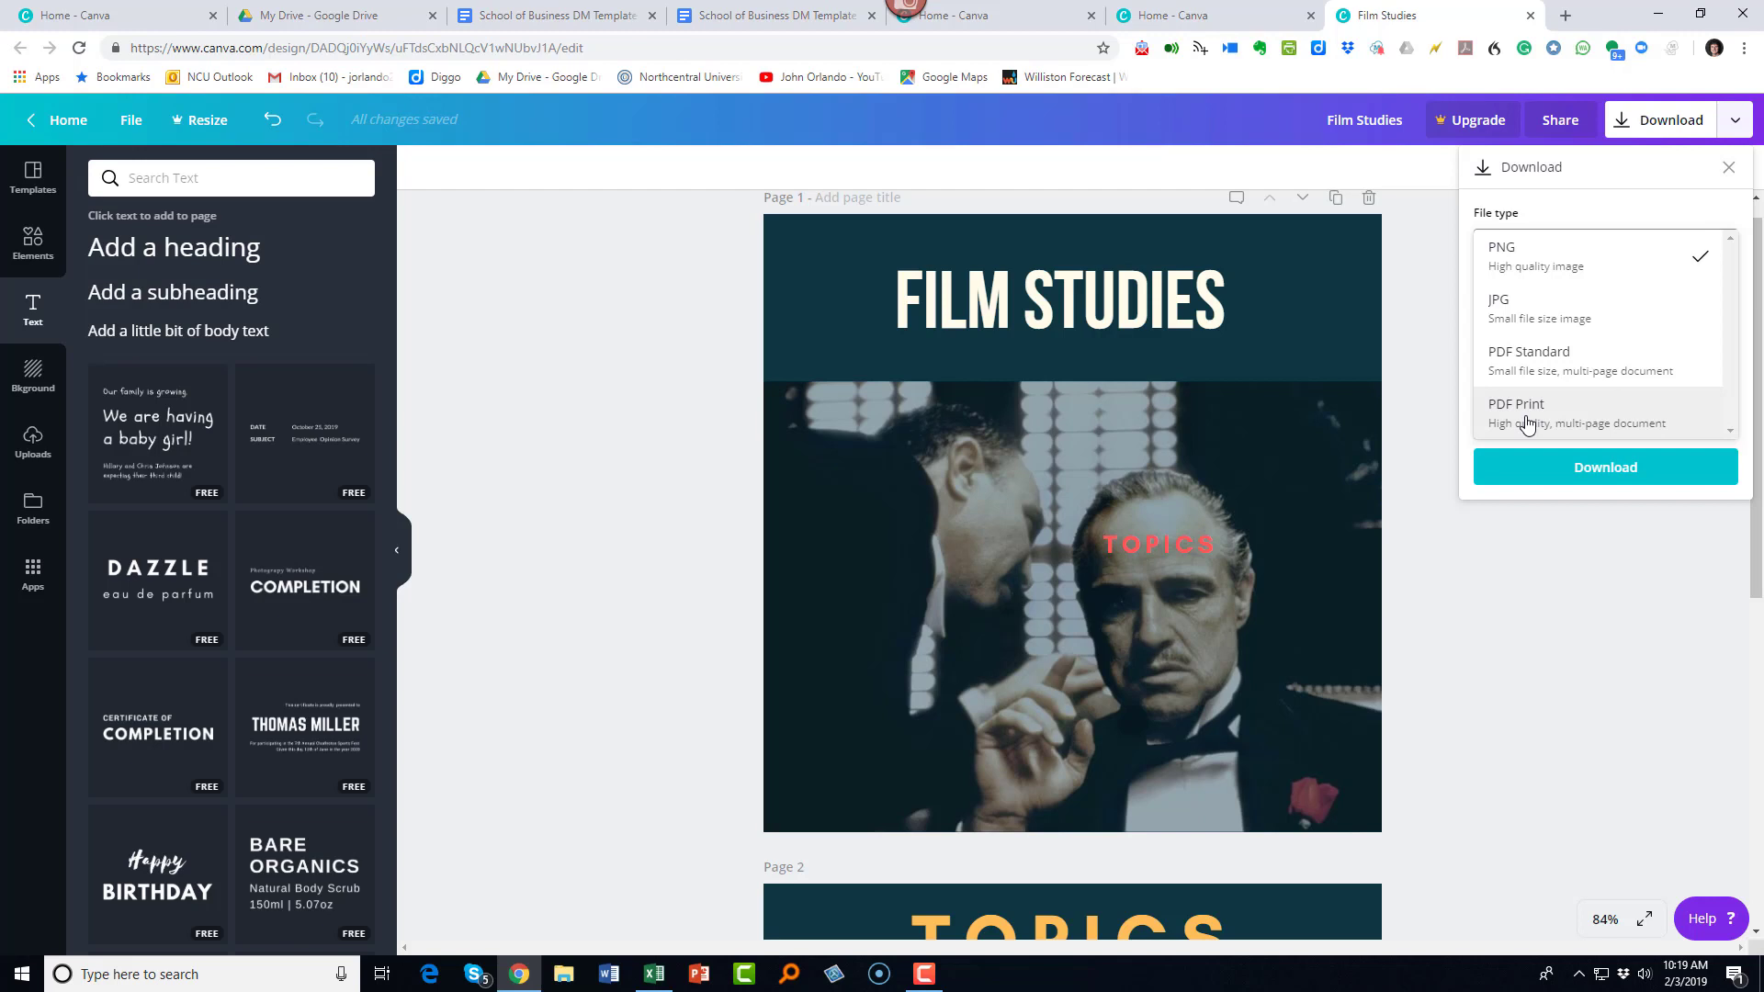
{"action": "left_click", "coordinate": [1563, 579]}
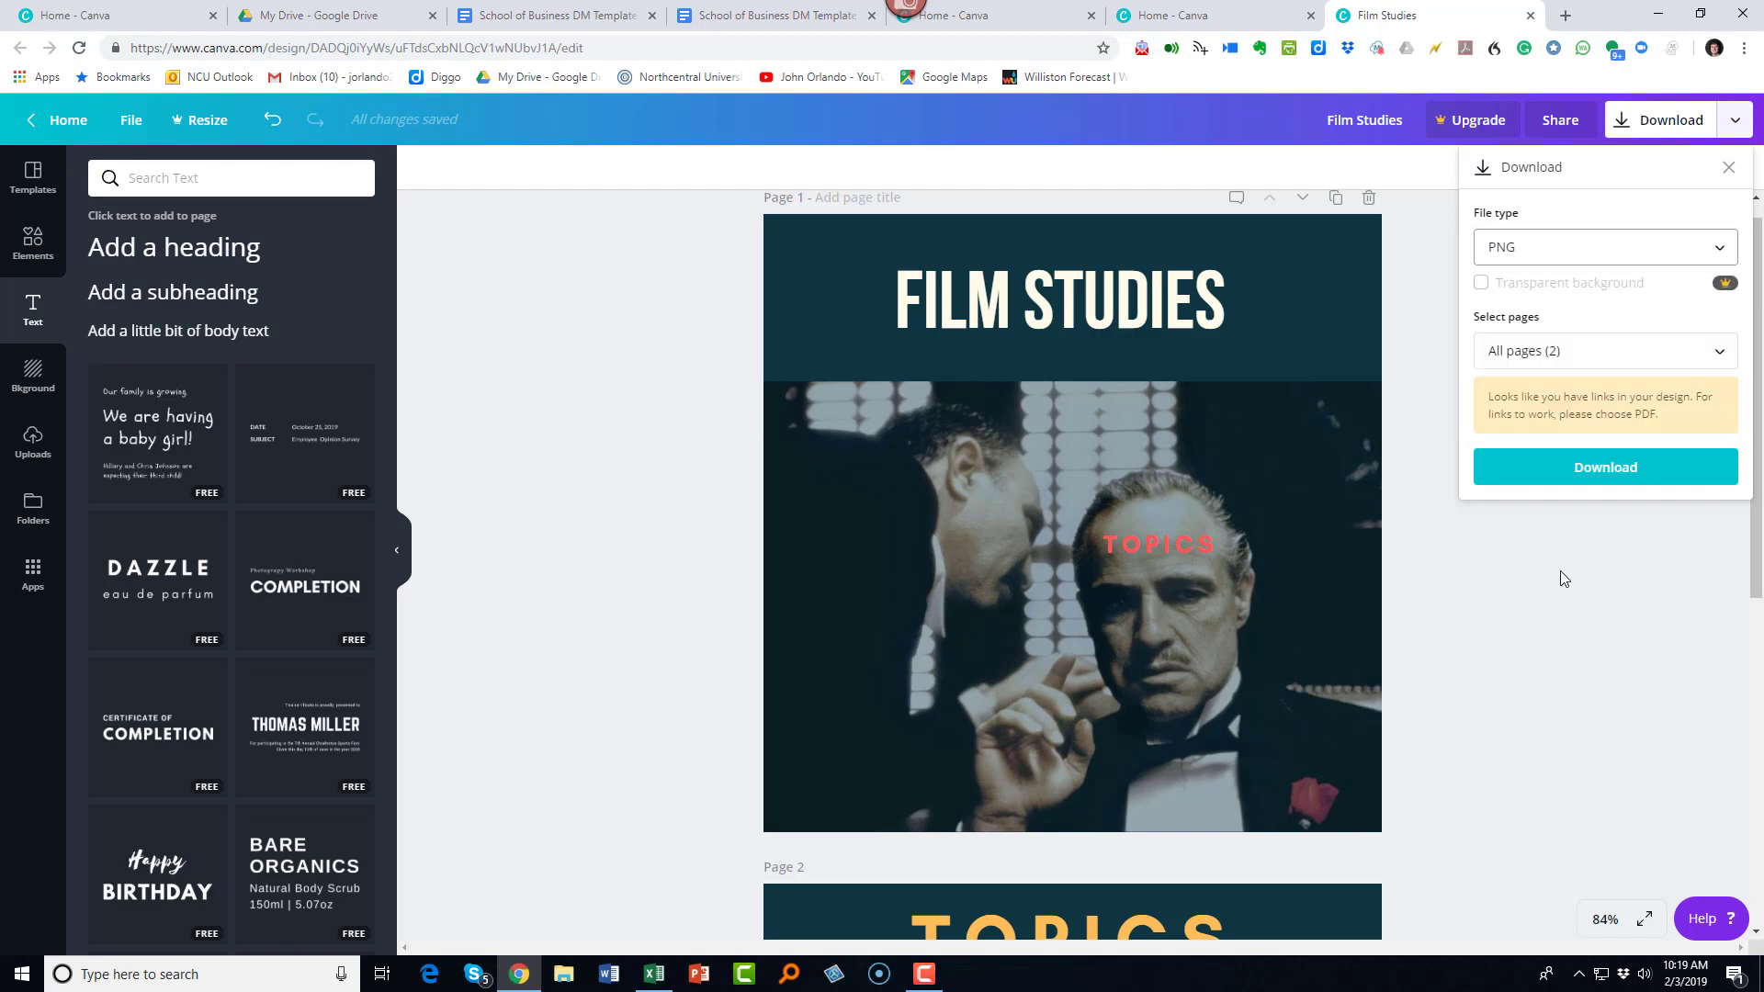